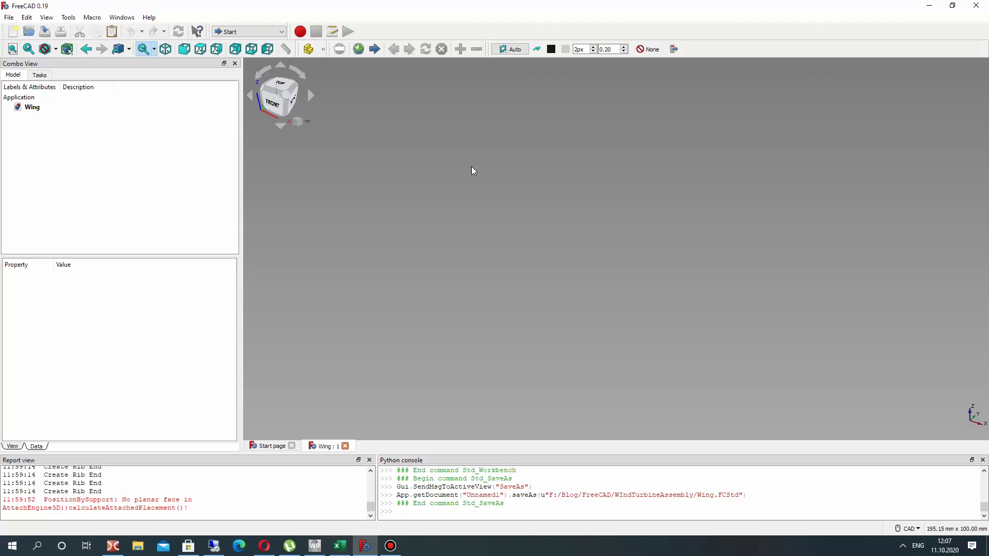
# Step: Switch to the AirPlaneDesign workbench
pyautogui.click(228, 31)
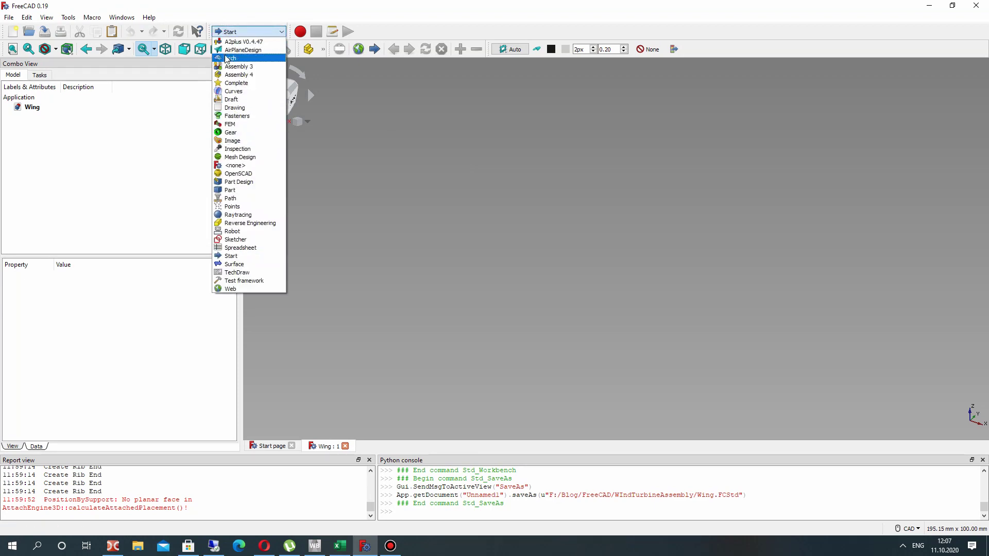
pyautogui.click(240, 50)
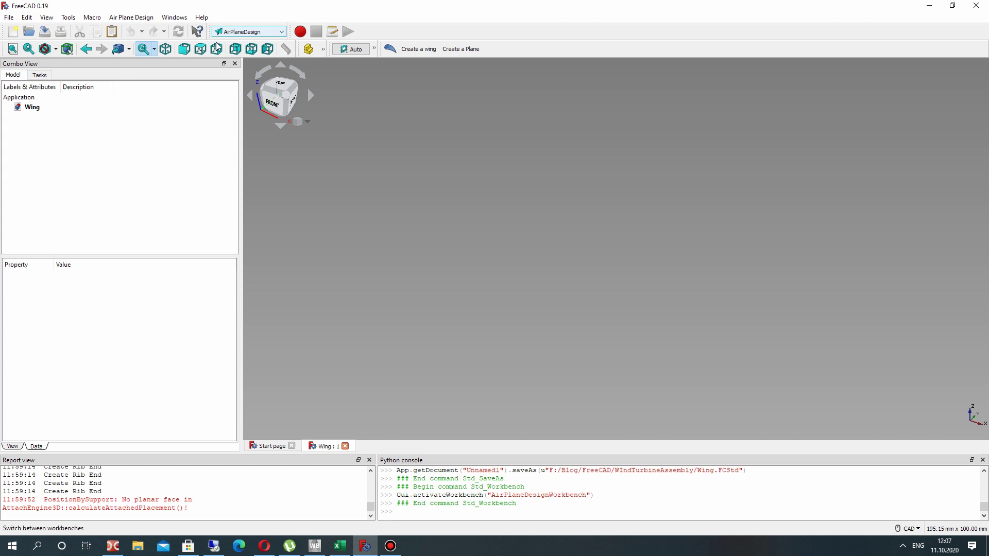
# Step: Review the AirPlaneDesign entry and its description in the Addon Manager, closing the manager when done
pyautogui.click(92, 17)
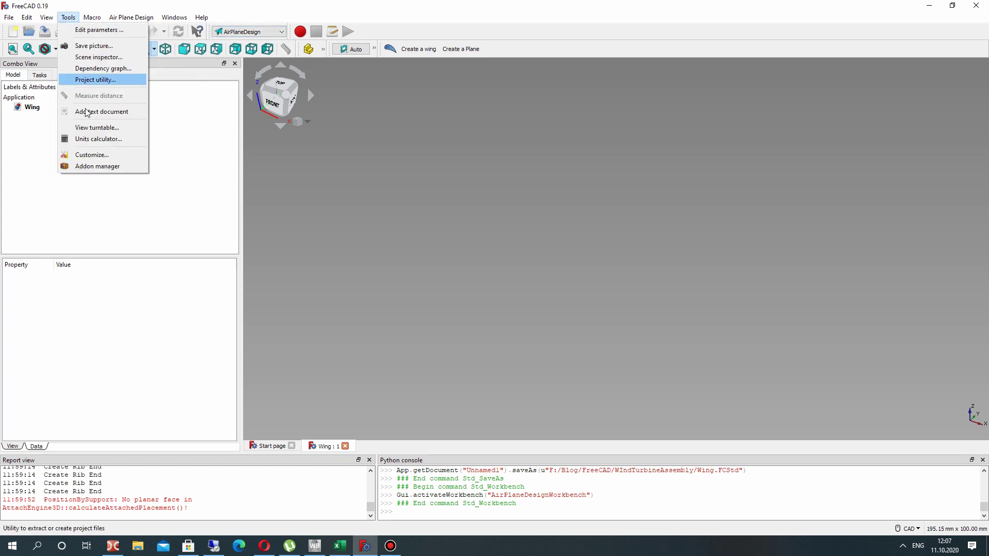
pyautogui.click(82, 166)
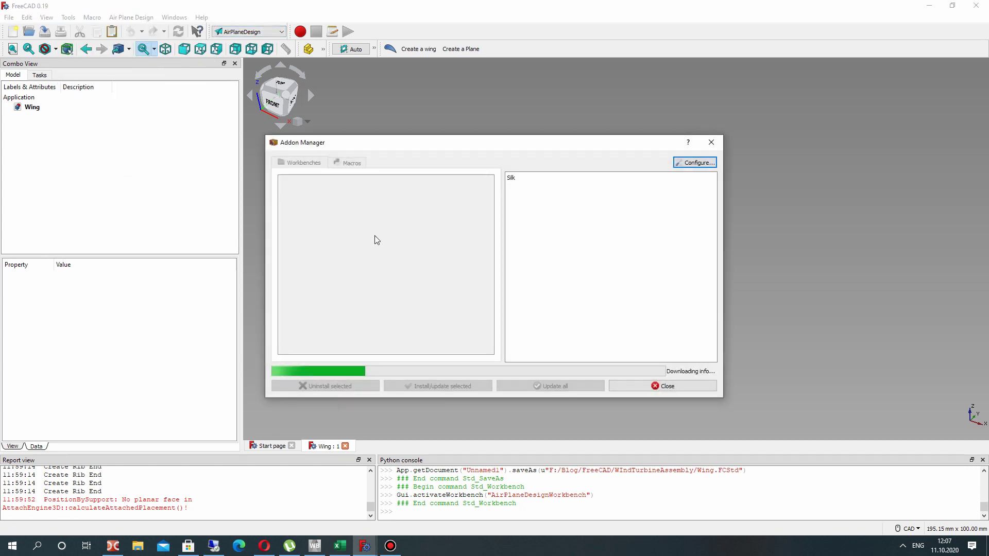
pyautogui.click(312, 202)
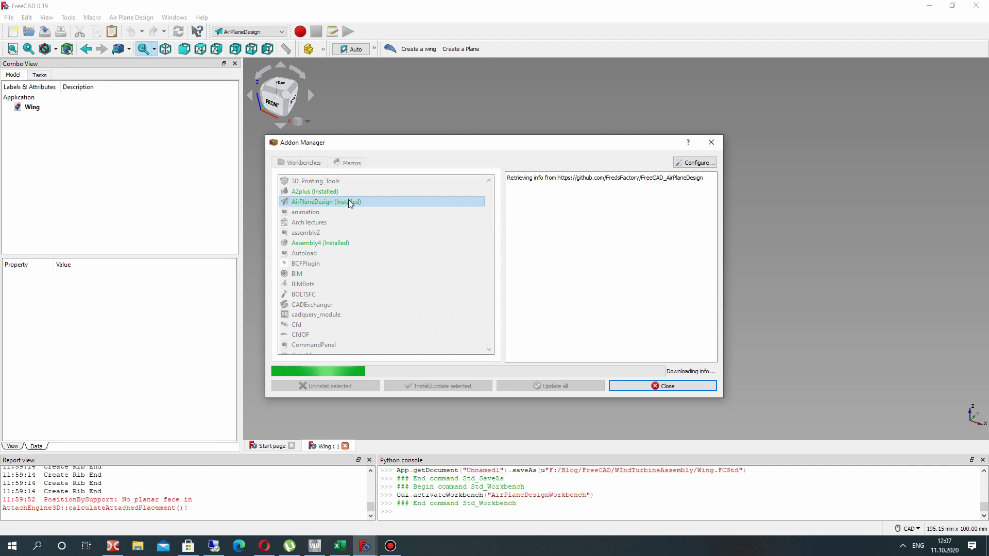
pyautogui.scroll(-10, 583, 242)
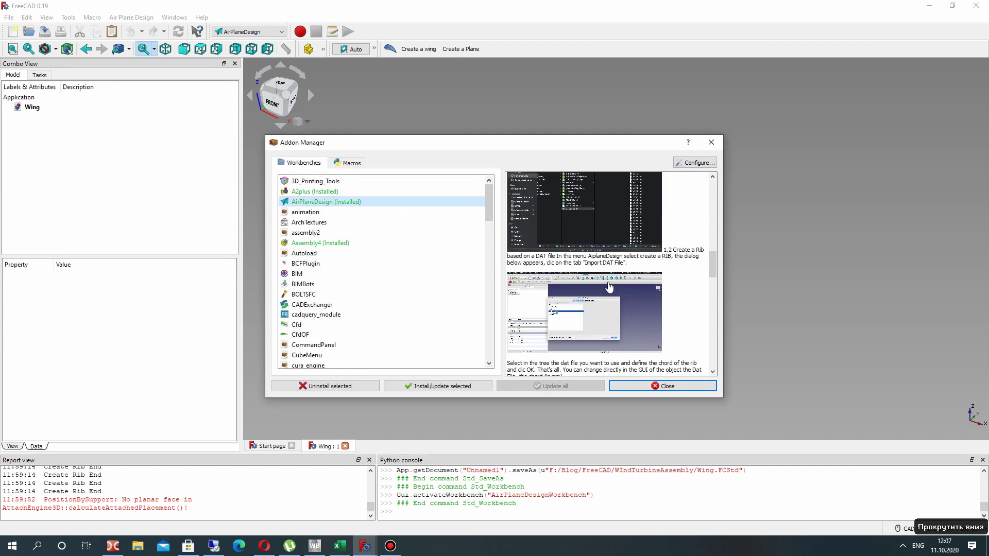
pyautogui.scroll(10, 605, 292)
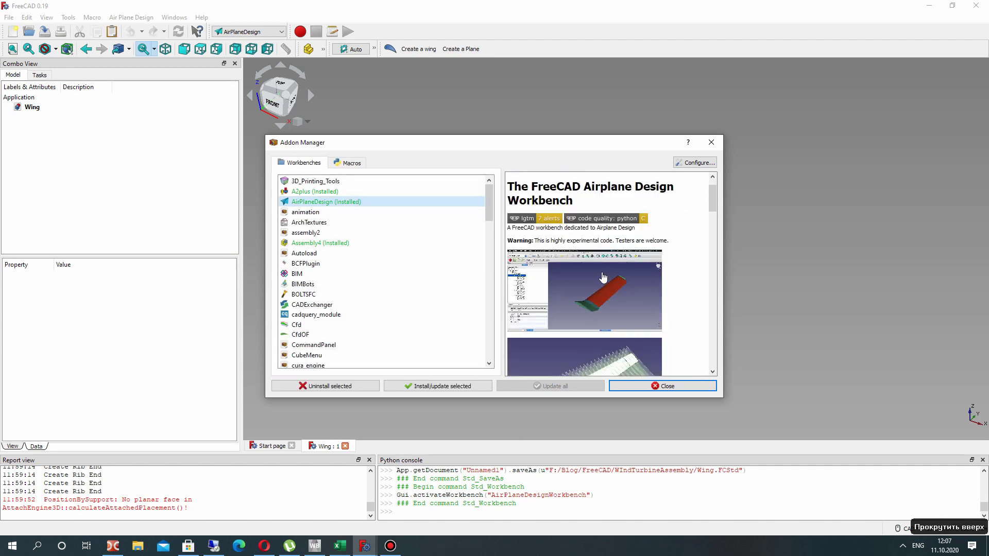
pyautogui.click(572, 220)
pyautogui.moveTo(572, 220); pyautogui.dragTo(591, 218)
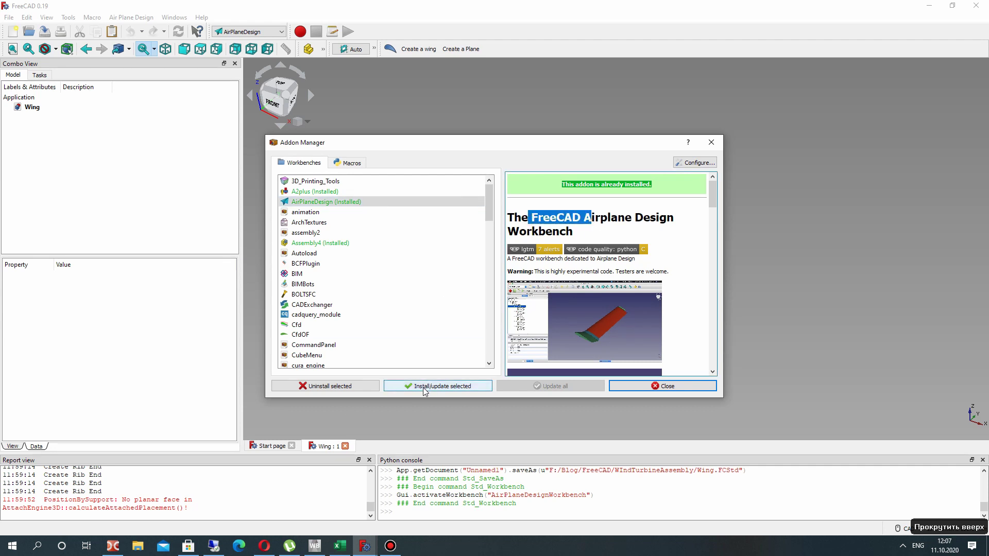
pyautogui.click(712, 143)
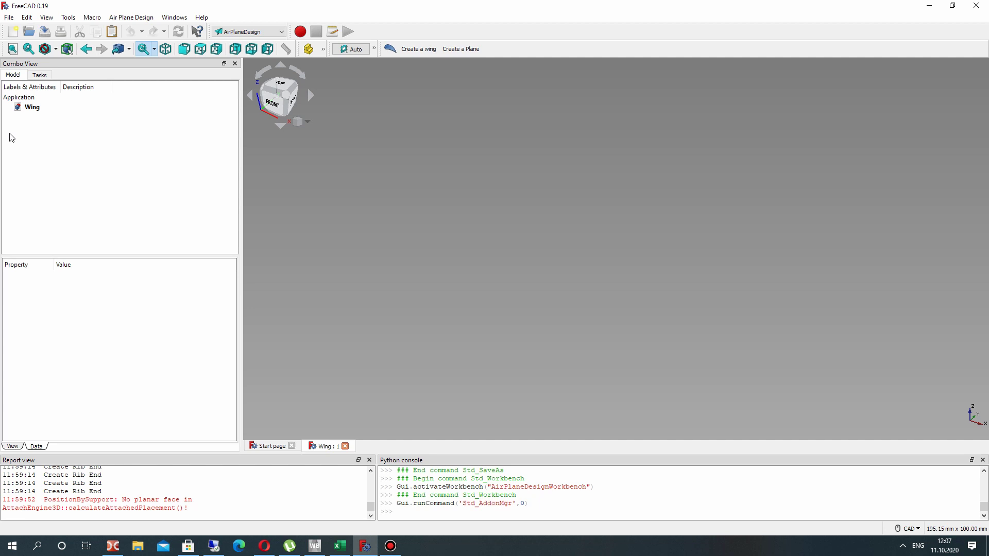
# Step: Start creating a wing rib and preview the e205.dat, e207.dat and naca2412.dat profiles, expanding the eppler and naca folders
pyautogui.click(32, 107)
pyautogui.click(234, 33)
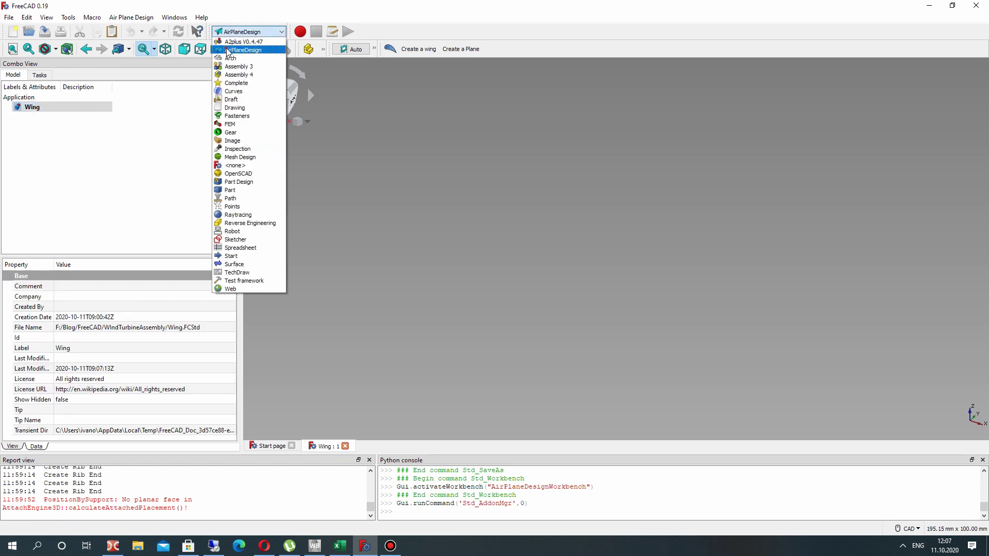
pyautogui.click(227, 50)
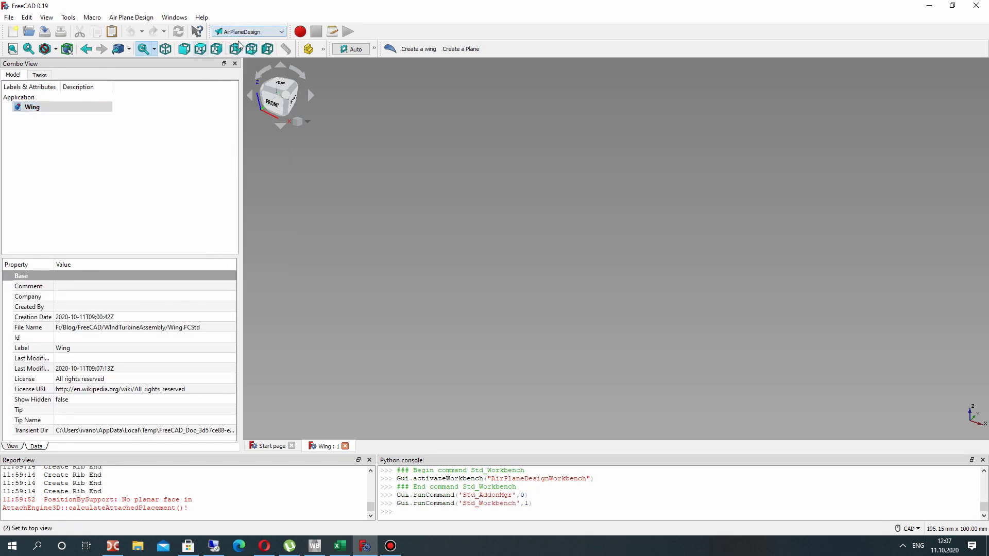
pyautogui.click(391, 50)
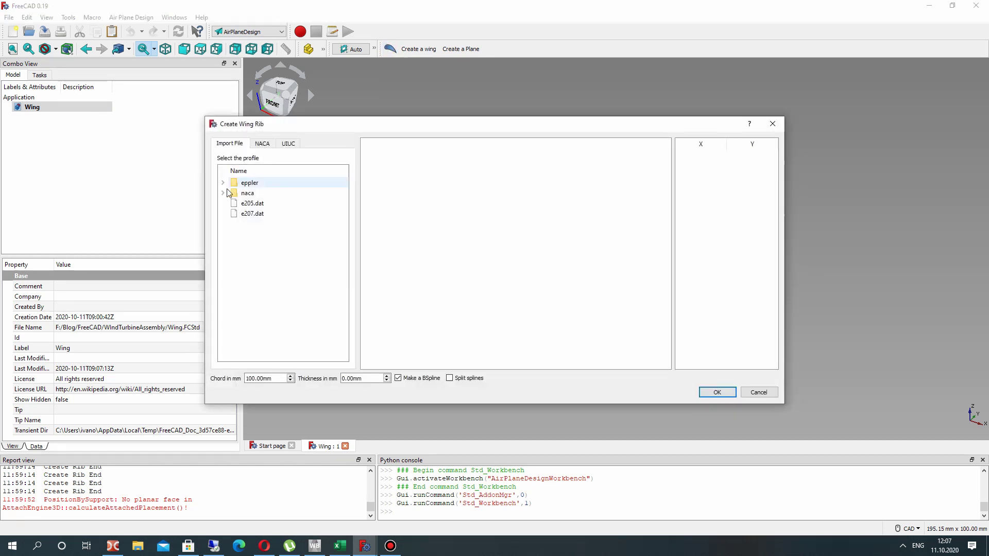
pyautogui.click(248, 213)
pyautogui.click(248, 203)
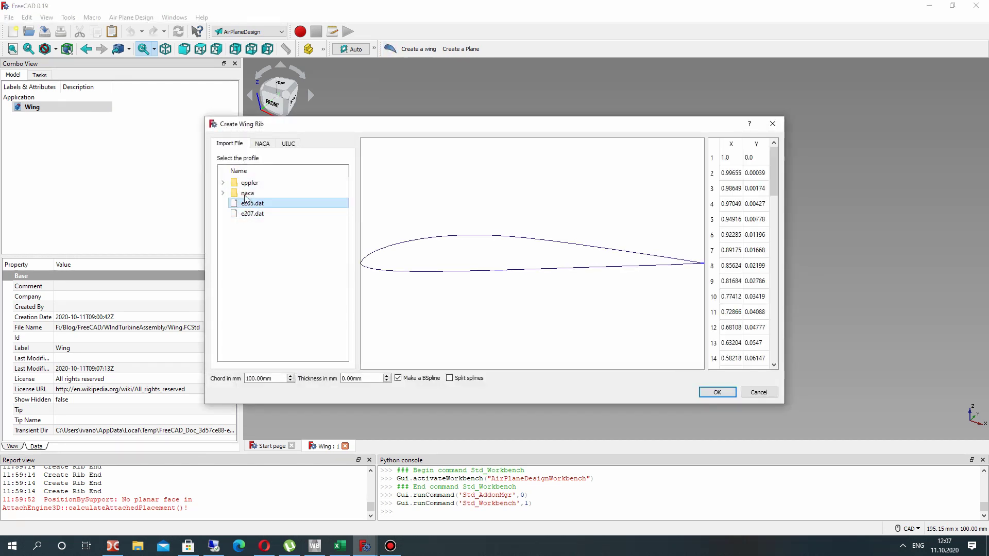
pyautogui.click(222, 182)
pyautogui.click(223, 213)
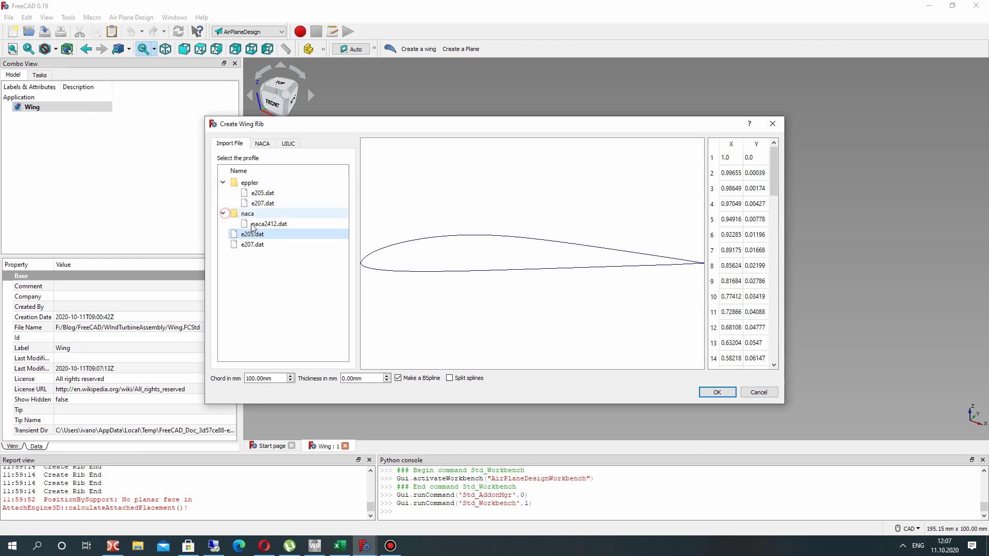
pyautogui.click(260, 224)
pyautogui.click(253, 235)
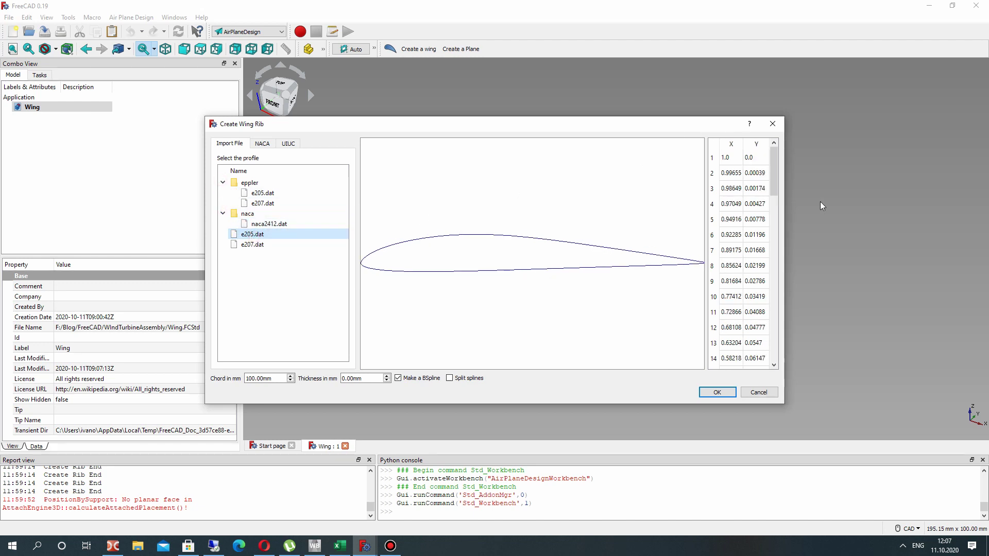
# Step: Widen the rib dialog and examine the coordinate list of the e205.dat profile
pyautogui.moveTo(786, 193); pyautogui.dragTo(850, 202)
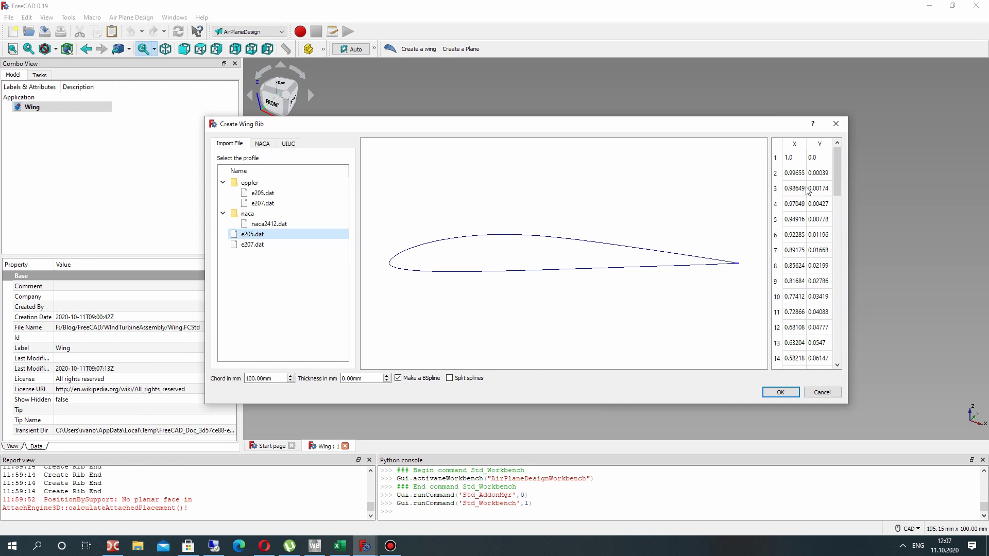
pyautogui.scroll(-10, 807, 192)
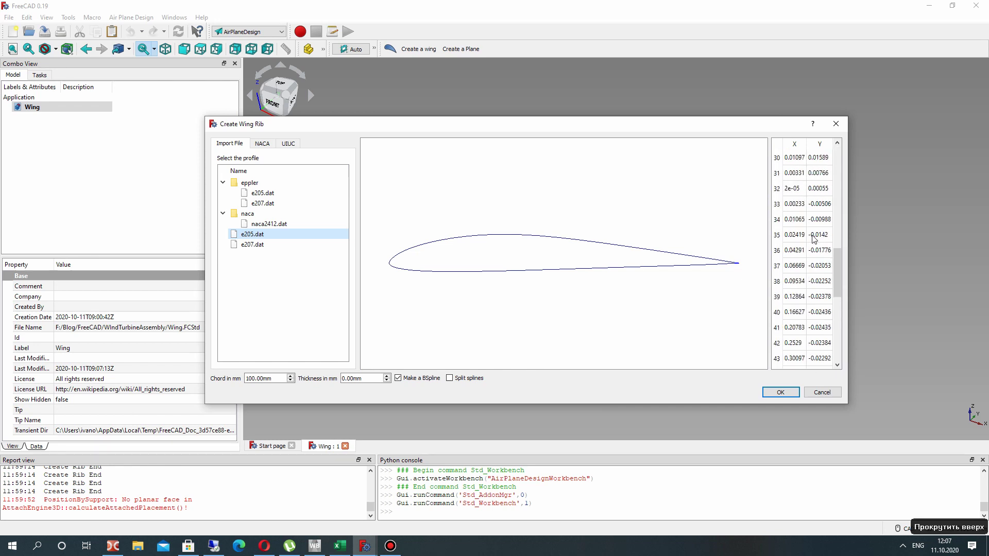
pyautogui.scroll(10, 813, 238)
# Step: Create a wing rib from the e207.dat profile with the split splines option enabled
pyautogui.click(258, 244)
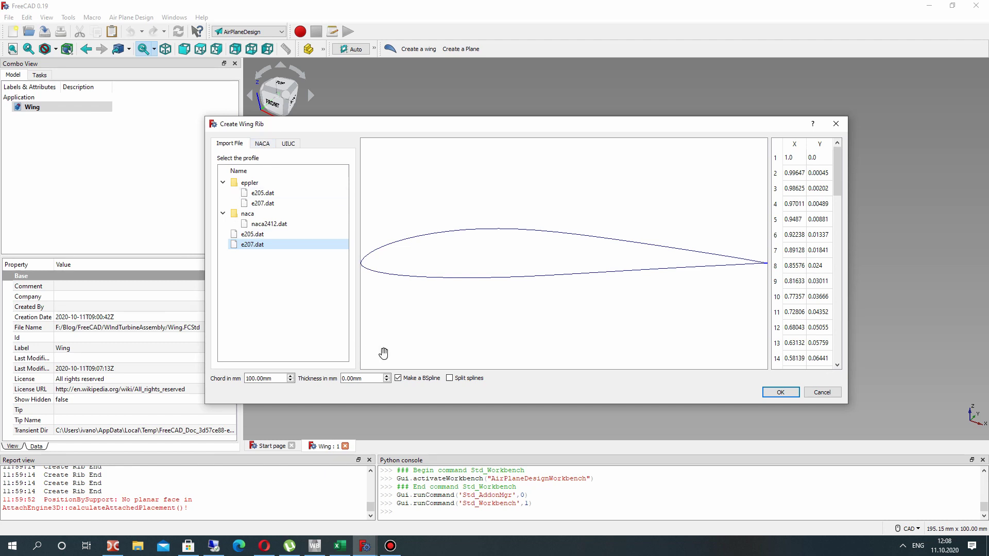
pyautogui.click(450, 379)
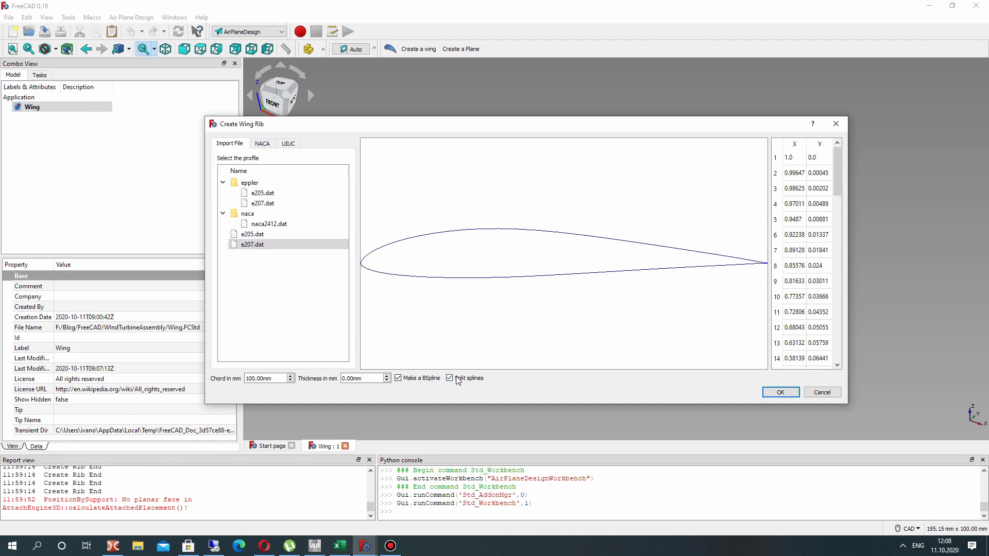
pyautogui.click(254, 235)
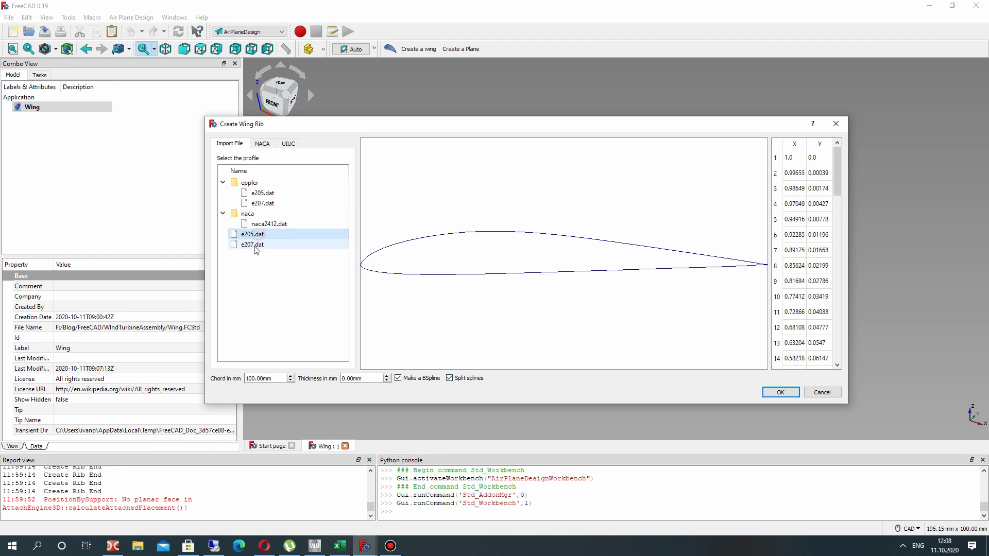
pyautogui.click(253, 244)
pyautogui.click(780, 393)
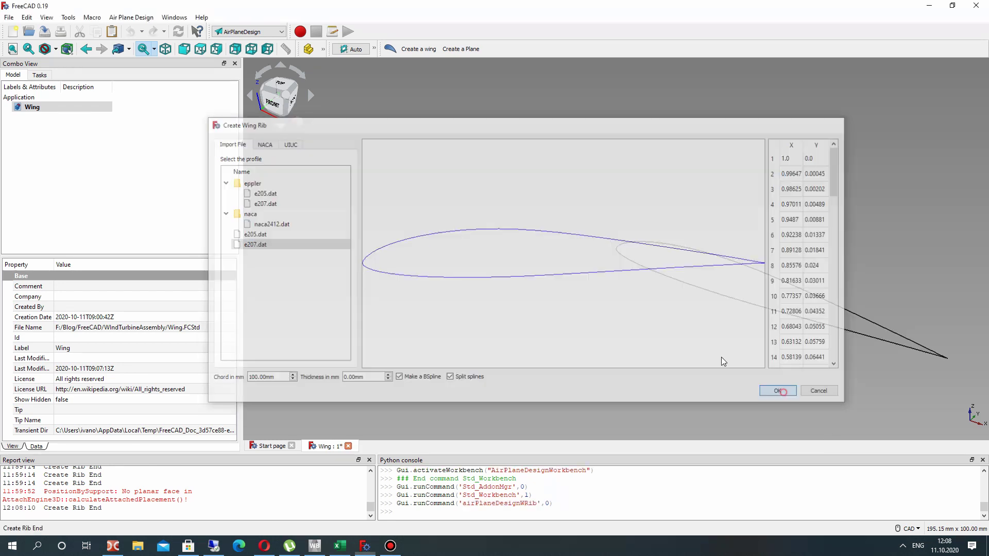
# Step: Inspect how the rib's outline is split at the leading edge by selecting its upper and lower edges
pyautogui.scroll(3, 523, 201)
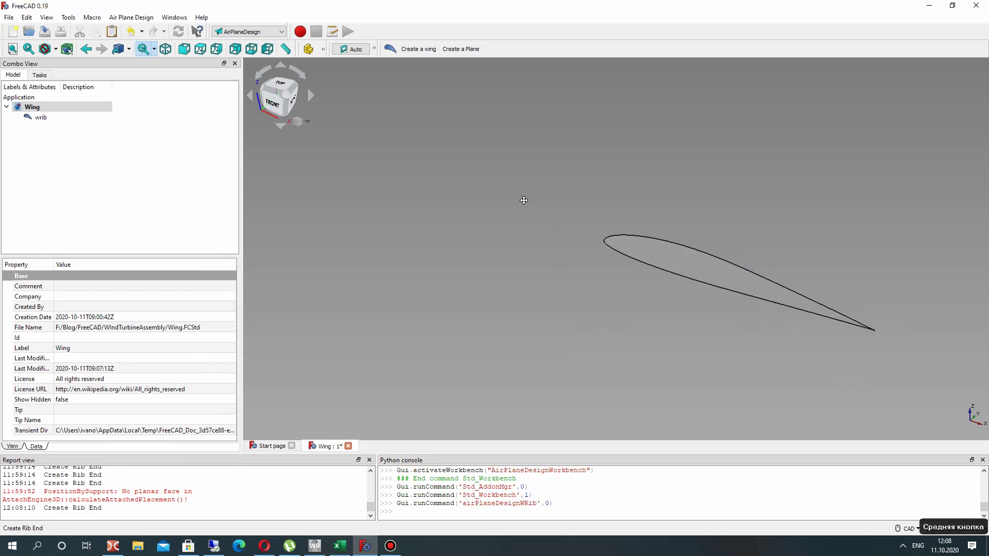
pyautogui.click(685, 268)
pyautogui.moveTo(685, 268); pyautogui.dragTo(604, 233, button='middle')
pyautogui.scroll(5, 346, 180)
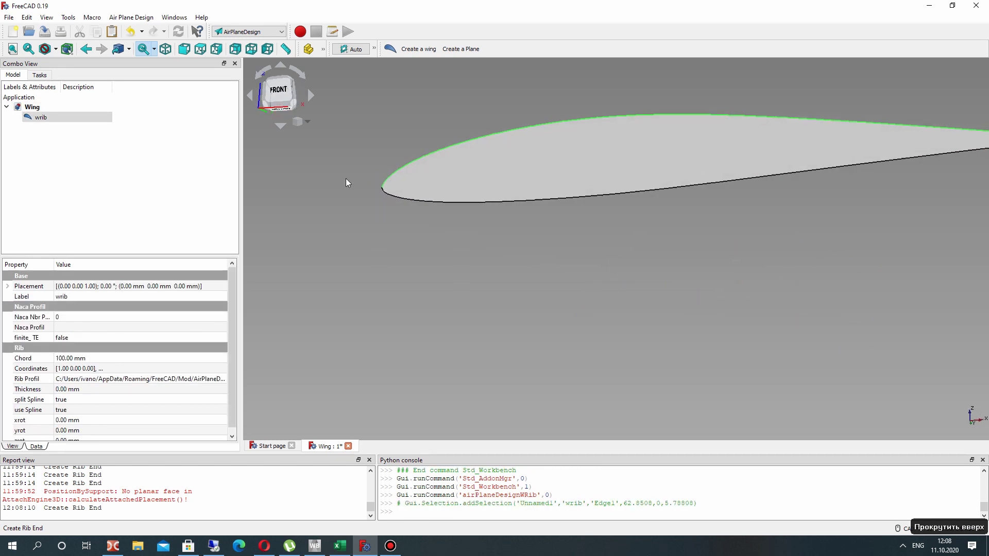
pyautogui.click(473, 224)
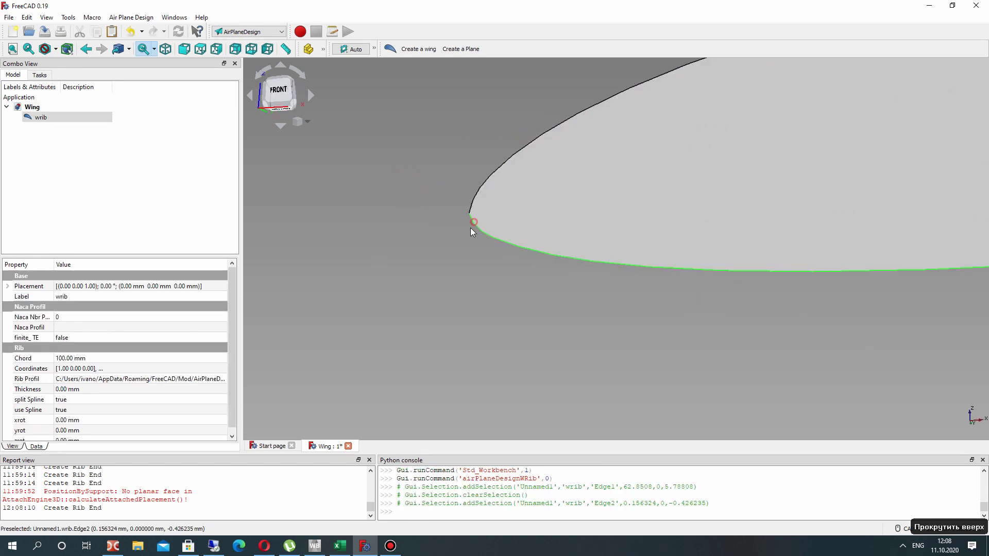
pyautogui.click(265, 283)
# Step: Set the rib's split Spline property to false and check the outline edge at the leading edge
pyautogui.click(41, 118)
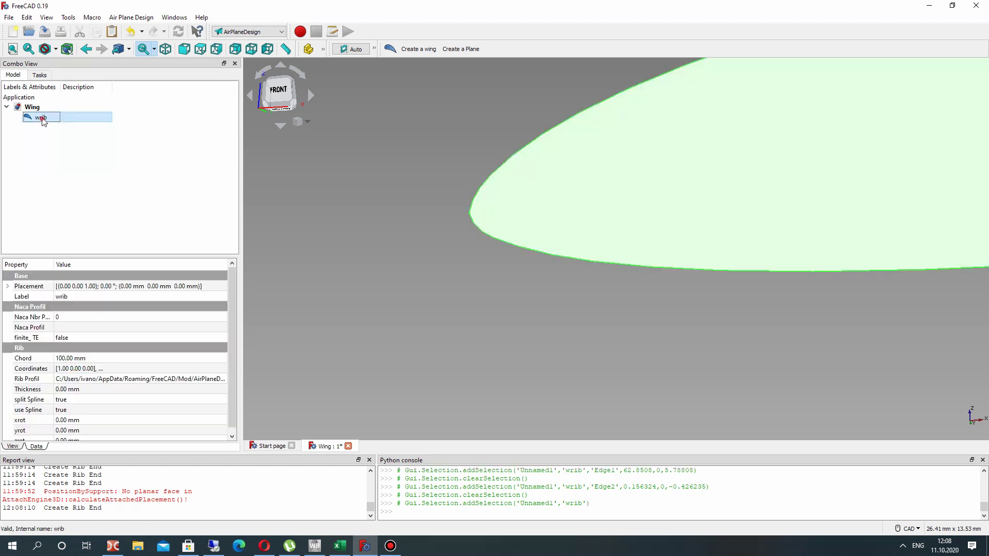
pyautogui.click(65, 412)
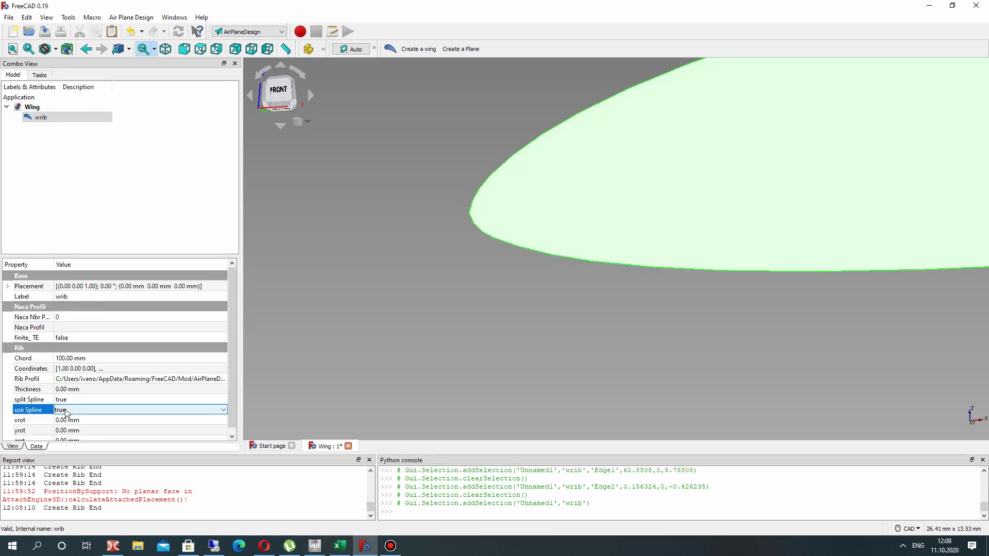
pyautogui.click(63, 400)
pyautogui.click(63, 400)
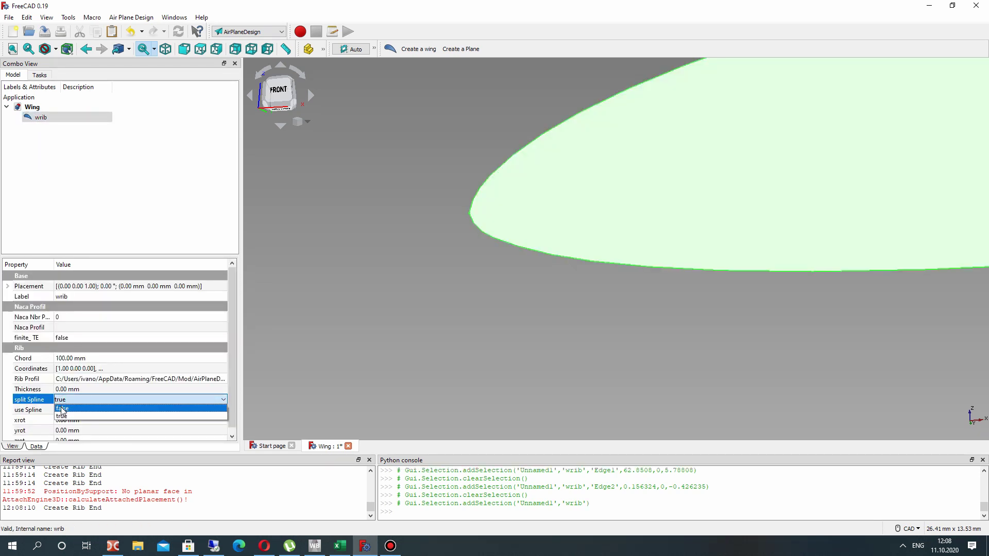
pyautogui.click(62, 409)
pyautogui.click(441, 270)
pyautogui.click(471, 218)
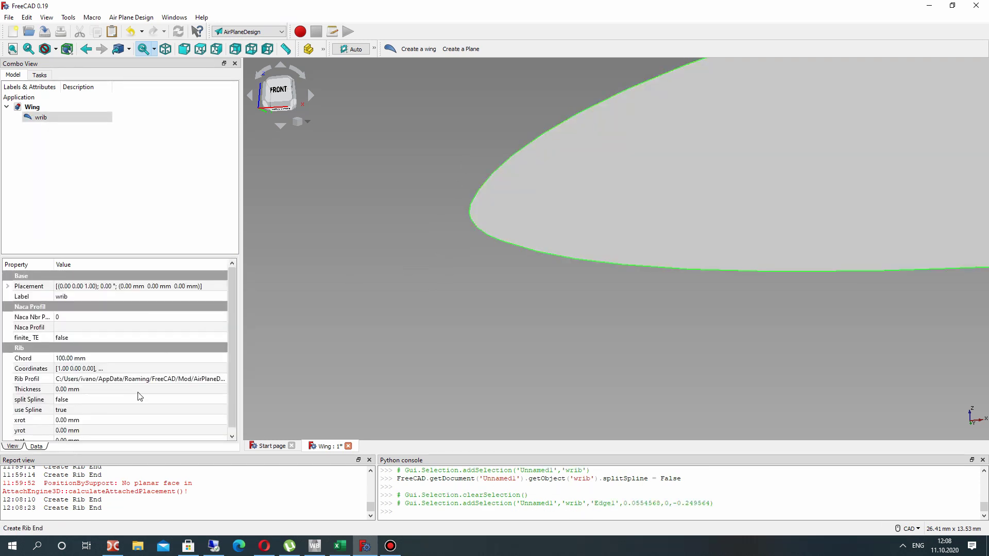
# Step: Set the rib's split Spline property back to true and check the whole profile
pyautogui.click(63, 401)
pyautogui.click(63, 401)
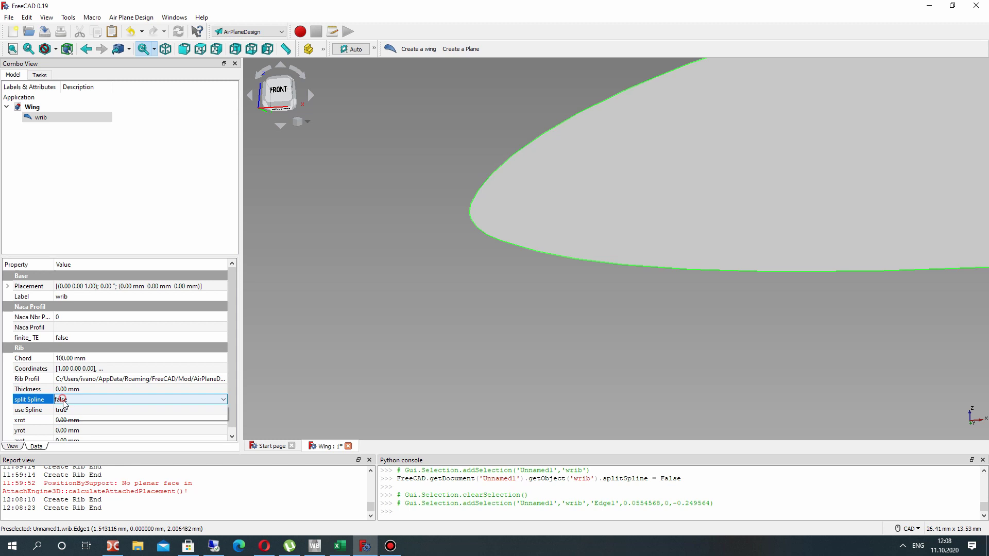
pyautogui.click(70, 416)
pyautogui.click(428, 304)
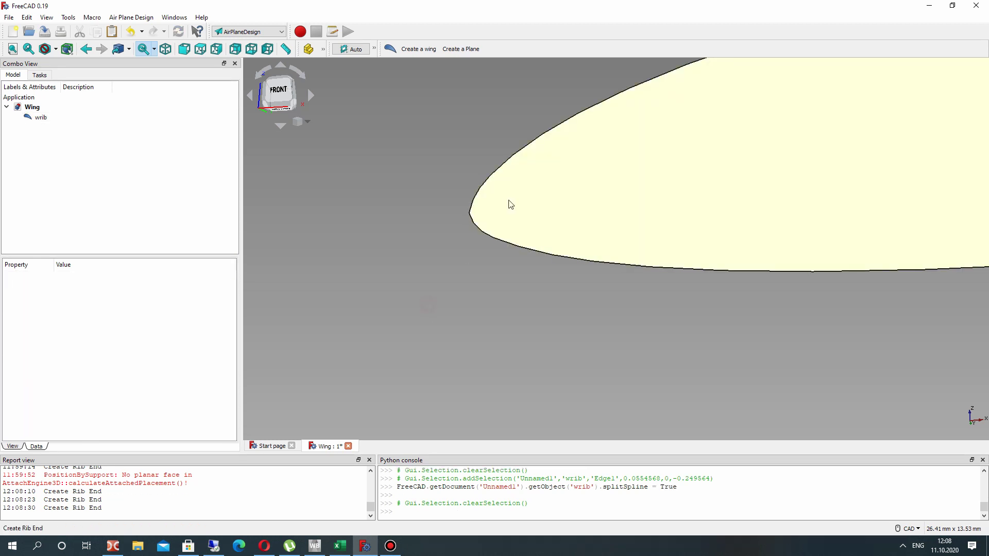
pyautogui.scroll(8, 460, 216)
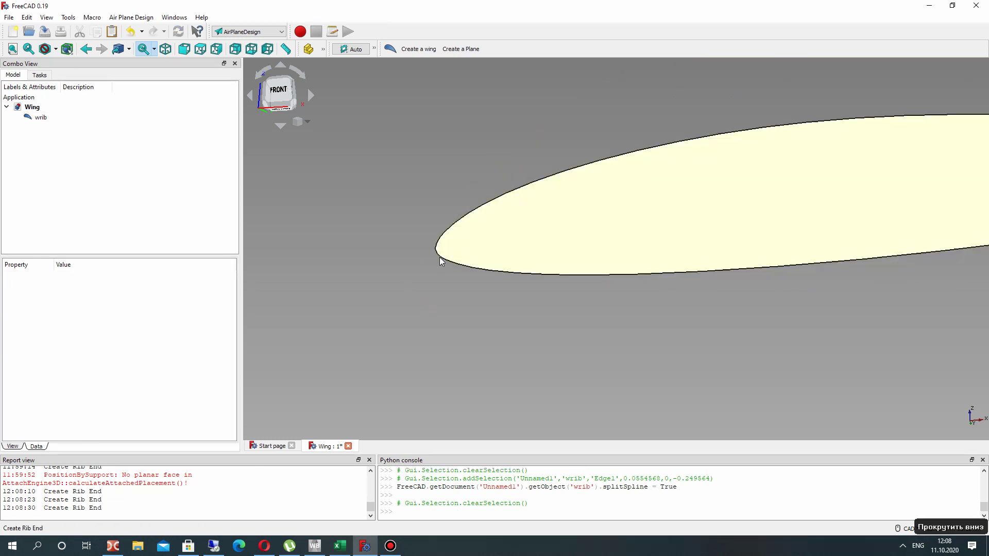
pyautogui.moveTo(547, 286)
pyautogui.mouseDown(button='middle')
pyautogui.moveTo(451, 354)
pyautogui.moveTo(536, 247)
pyautogui.moveTo(520, 248)
pyautogui.mouseUp(button='middle')
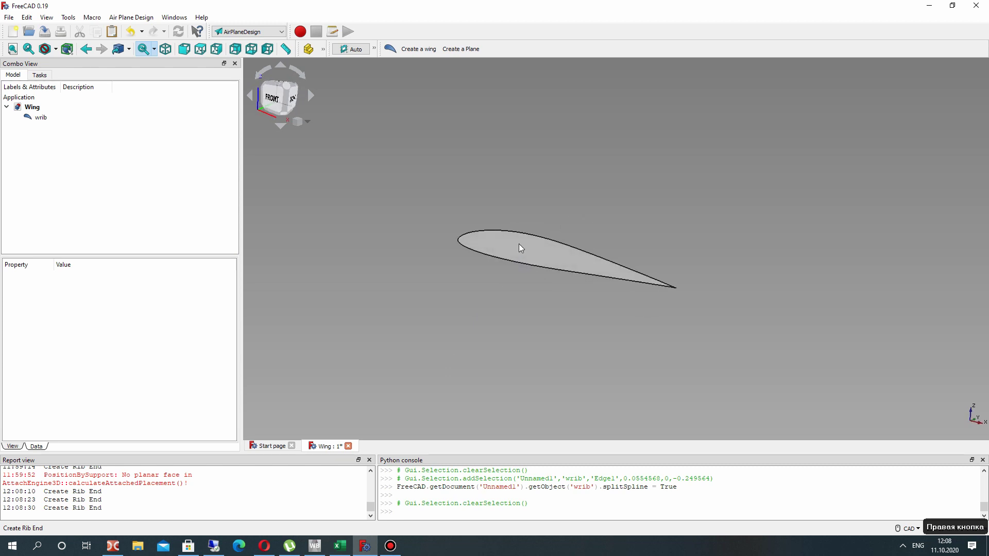
pyautogui.click(41, 117)
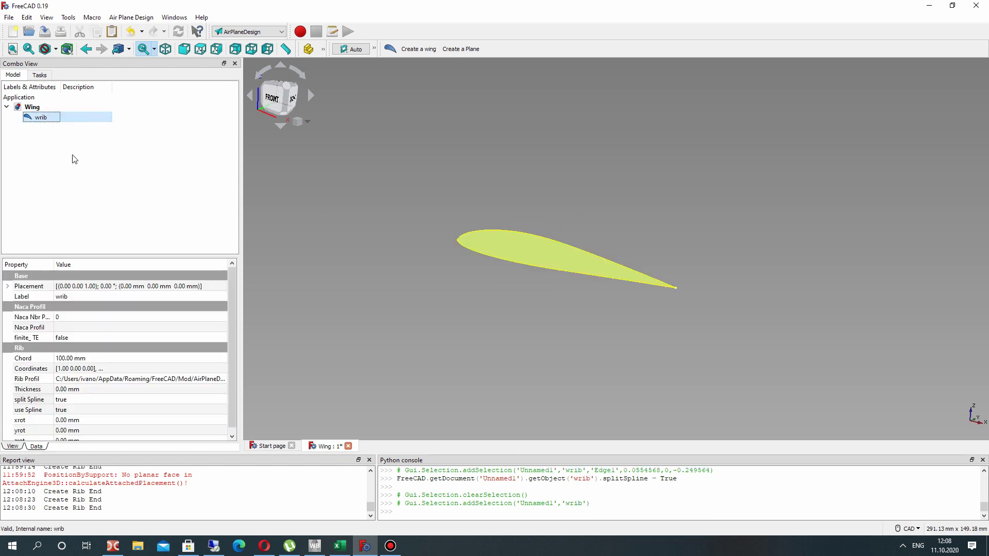
pyautogui.rightClick(52, 120)
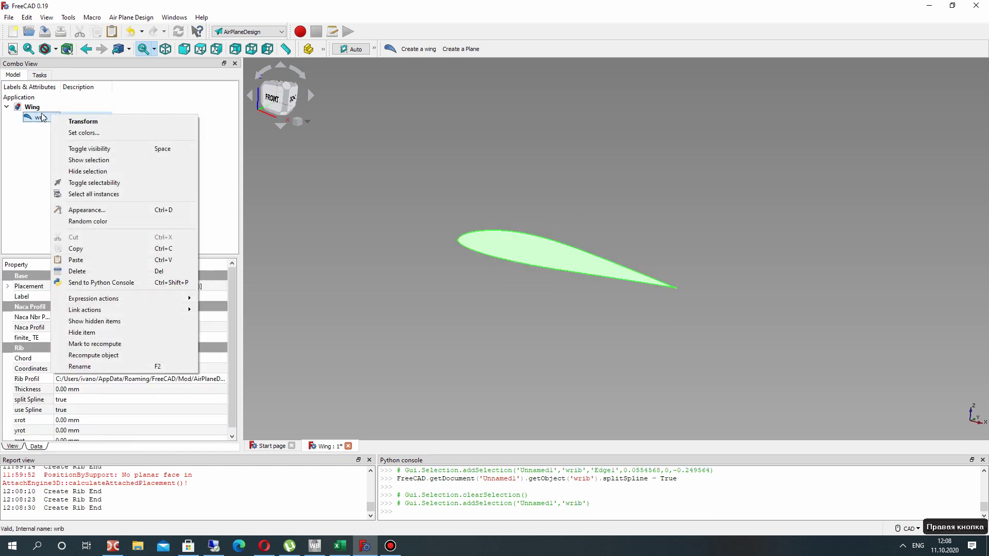
pyautogui.click(42, 118)
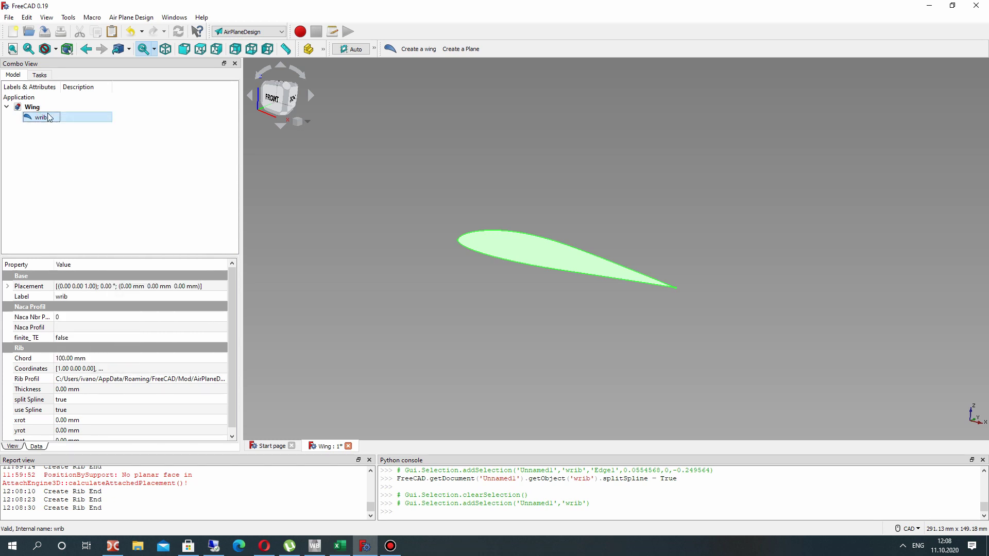
# Step: Copy the wrib rib and paste four copies of it into the Wing document
pyautogui.rightClick(47, 117)
pyautogui.click(72, 248)
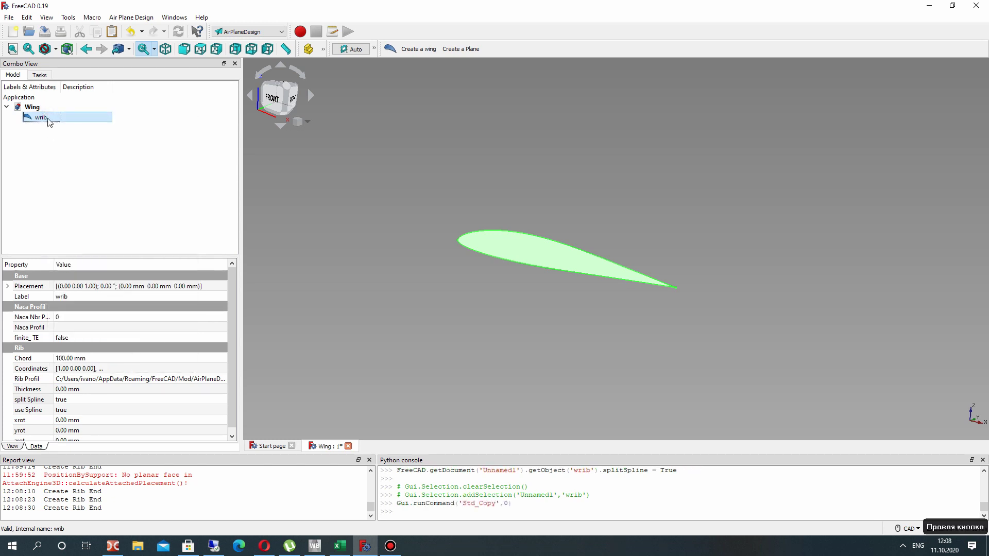
pyautogui.rightClick(41, 116)
pyautogui.click(65, 259)
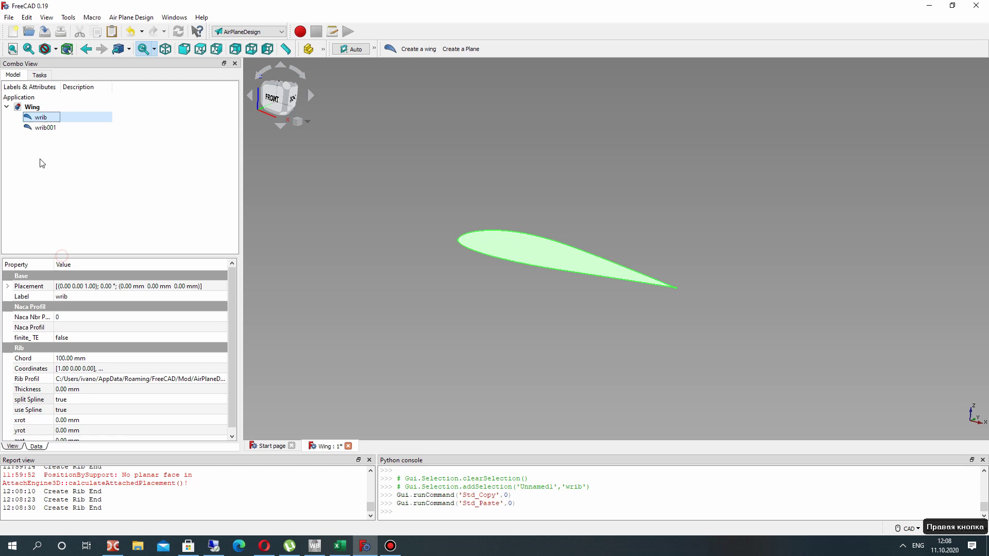
pyautogui.rightClick(46, 113)
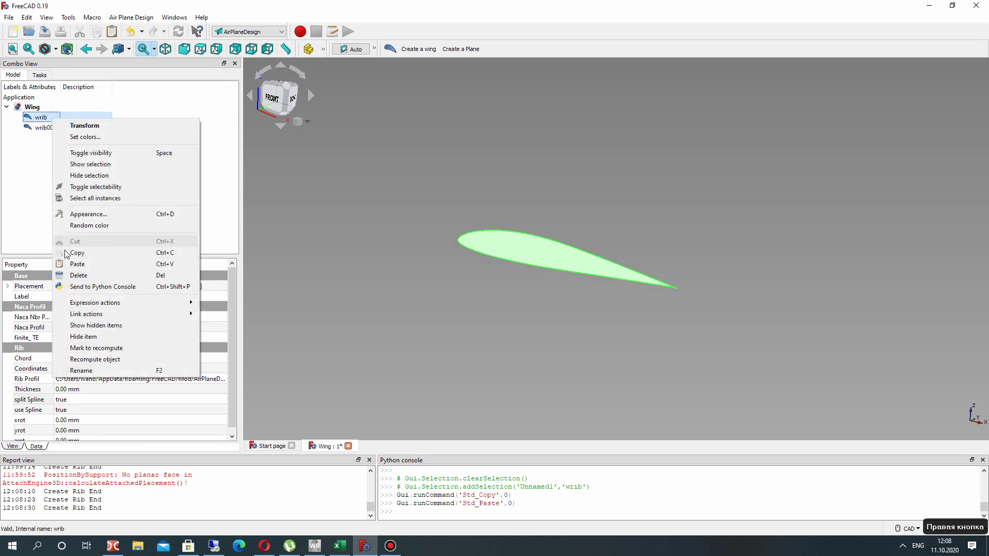
pyautogui.click(72, 263)
pyautogui.rightClick(44, 114)
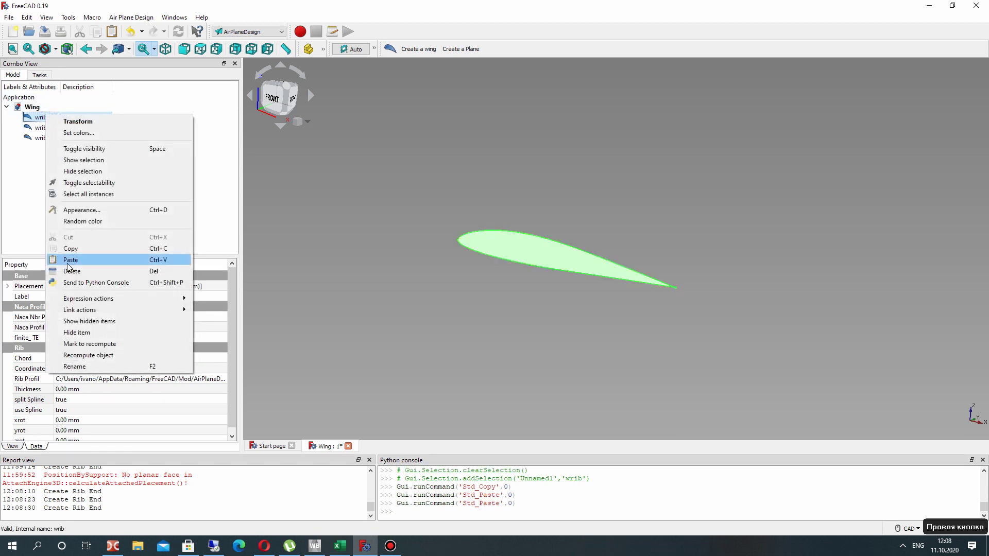
pyautogui.click(74, 262)
pyautogui.rightClick(46, 119)
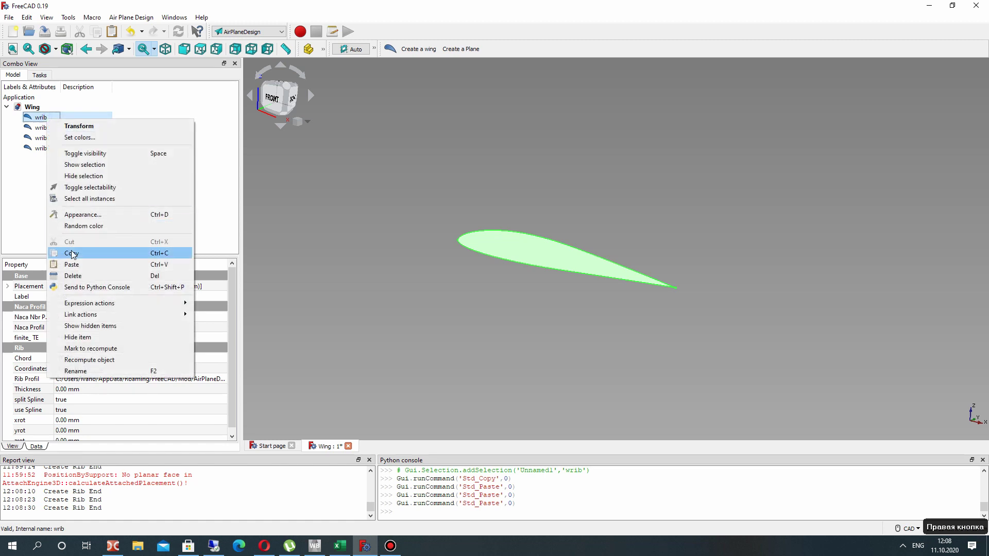
pyautogui.click(72, 266)
# Step: Move the rib copy wrib004 along the span by setting its placement's Y position to 300 mm
pyautogui.click(46, 137)
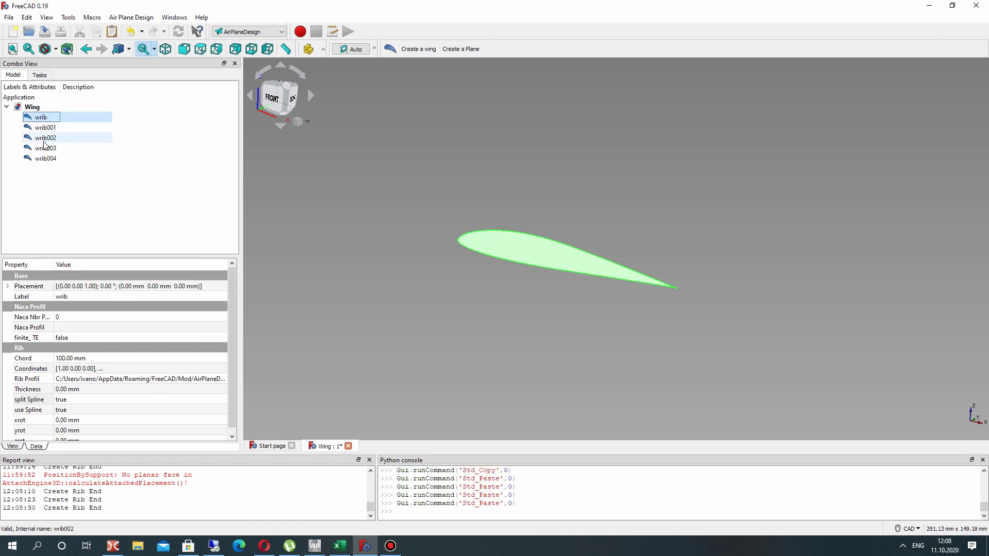
pyautogui.click(43, 118)
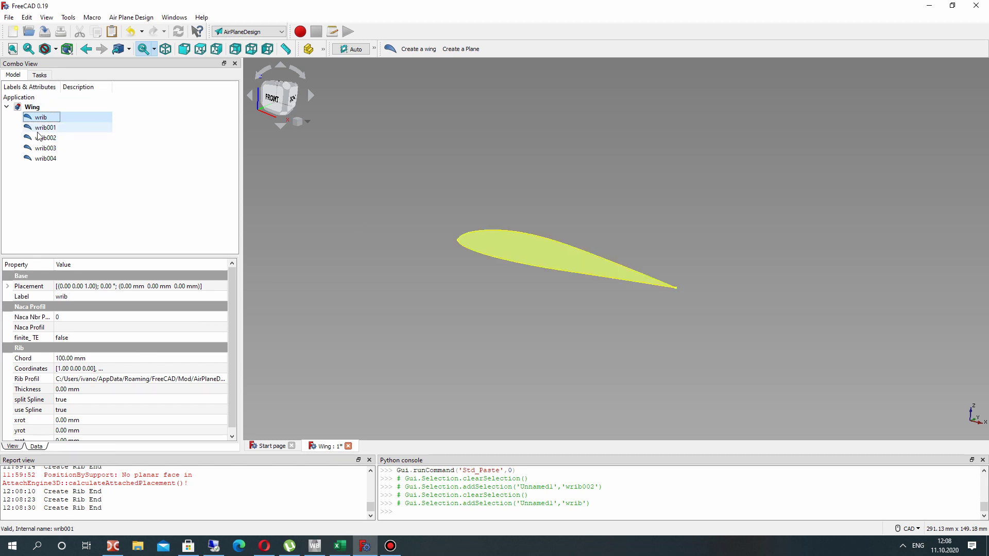
pyautogui.click(46, 159)
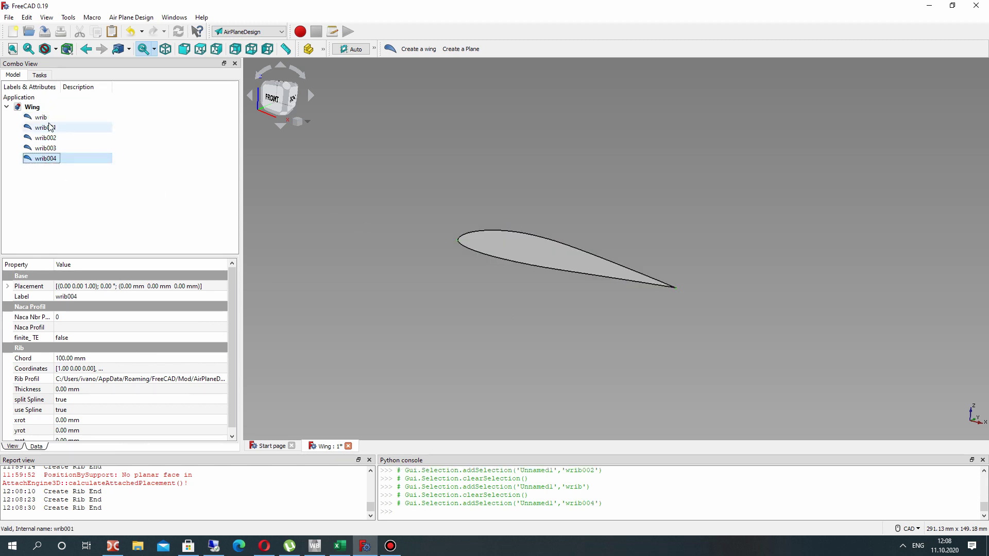
pyautogui.click(41, 118)
pyautogui.click(45, 158)
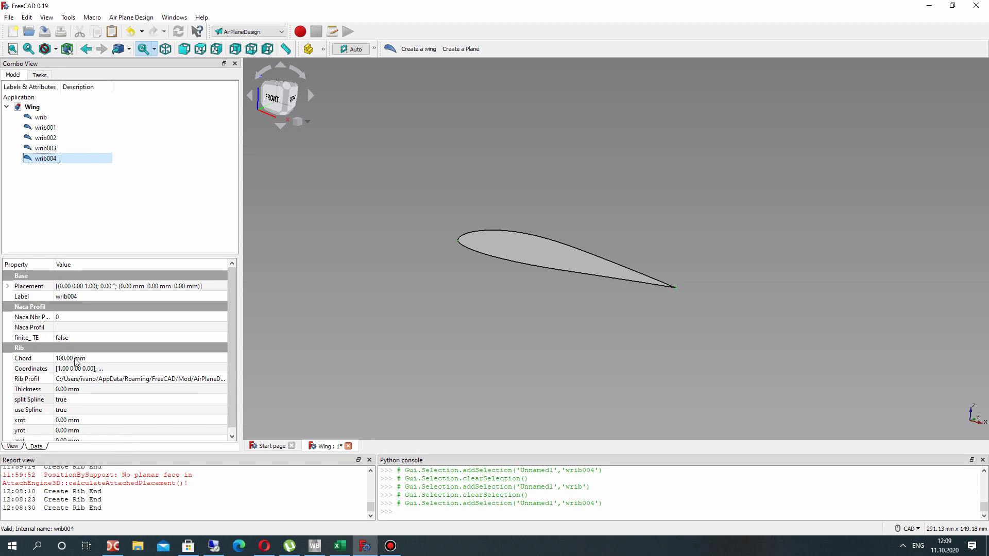
pyautogui.click(7, 286)
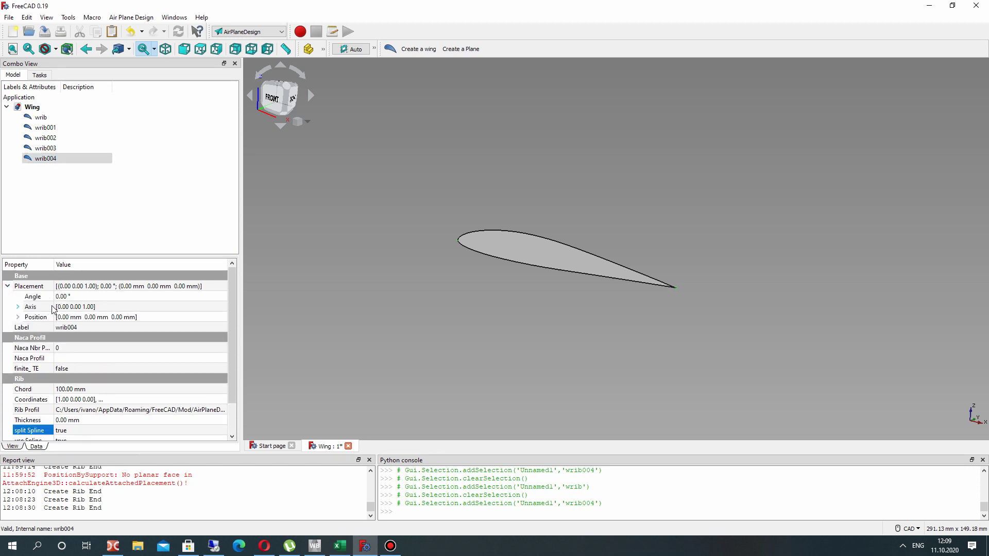
pyautogui.click(18, 318)
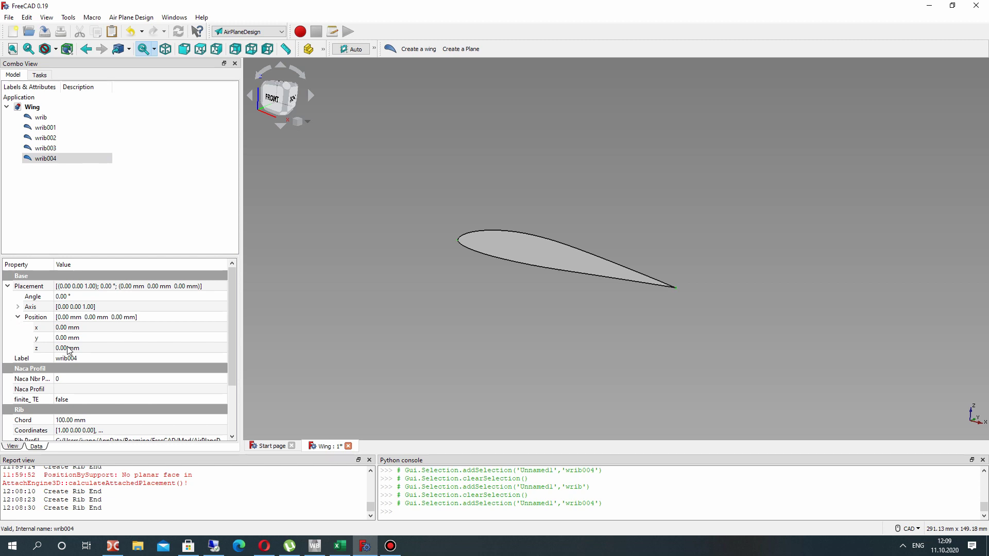
pyautogui.click(69, 349)
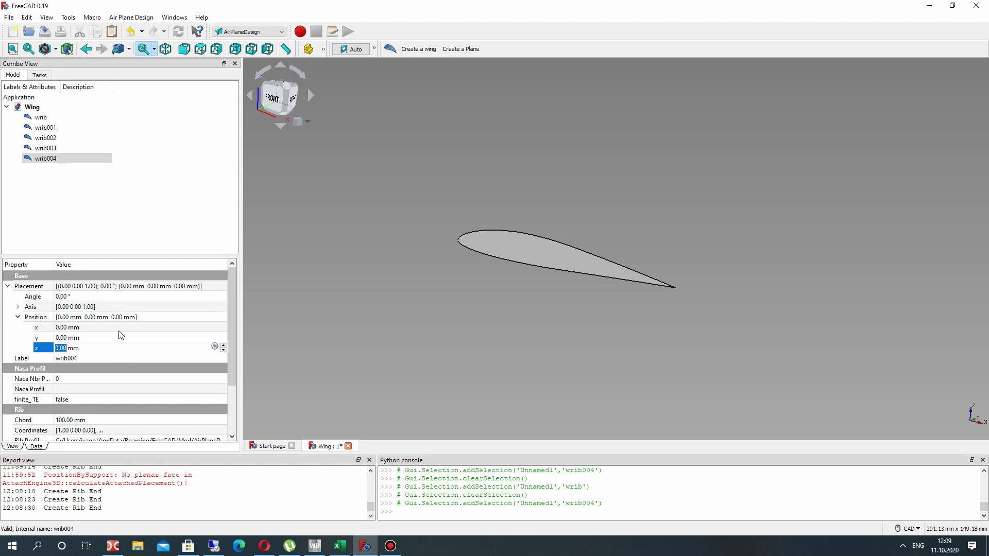
pyautogui.click(94, 338)
pyautogui.write('300')
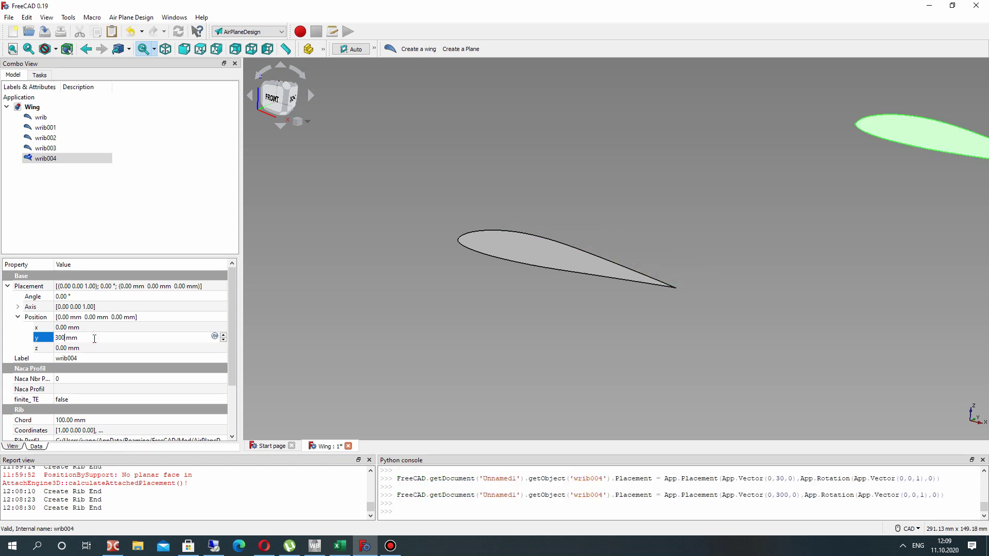
pyautogui.moveTo(466, 283); pyautogui.dragTo(546, 155, button='middle')
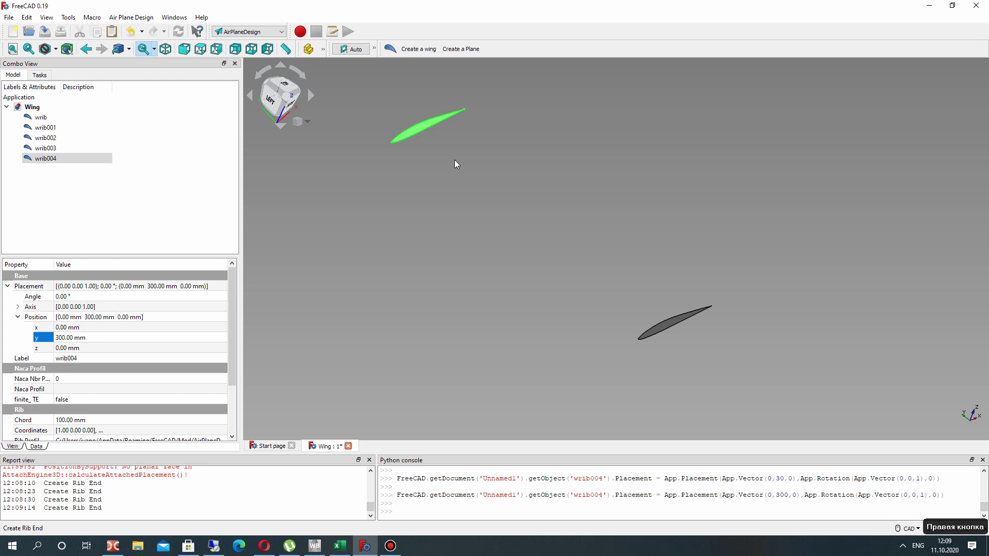
pyautogui.moveTo(474, 243)
pyautogui.mouseDown(button='middle')
pyautogui.moveTo(397, 212)
pyautogui.moveTo(470, 250)
pyautogui.mouseUp(button='middle')
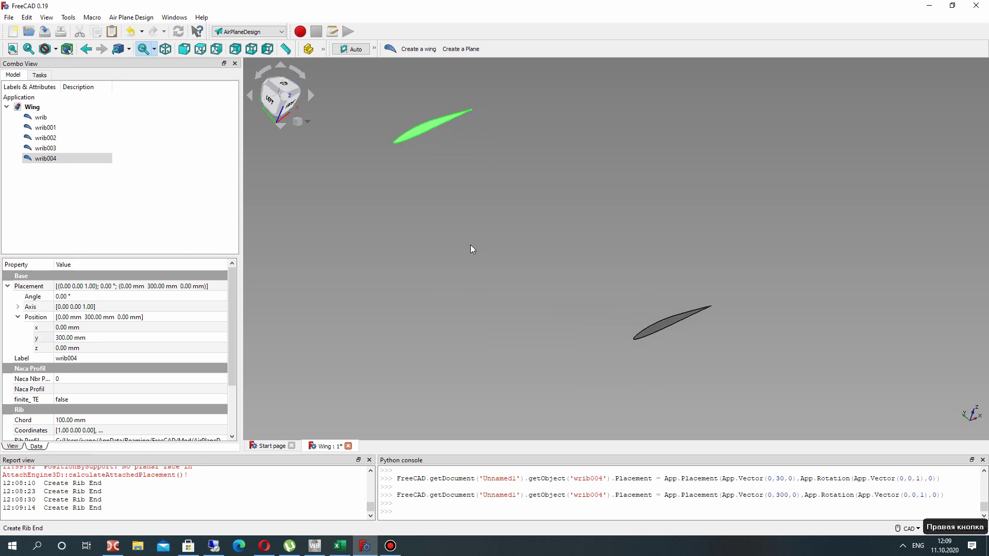
# Step: Set the Y position of the rib copy wrib001 to 25 mm
pyautogui.click(45, 127)
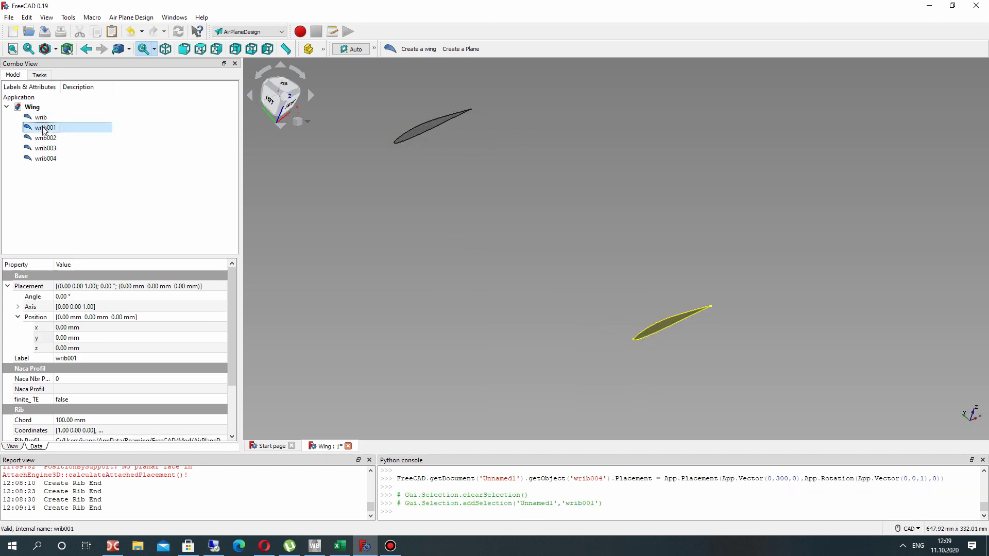
pyautogui.click(64, 338)
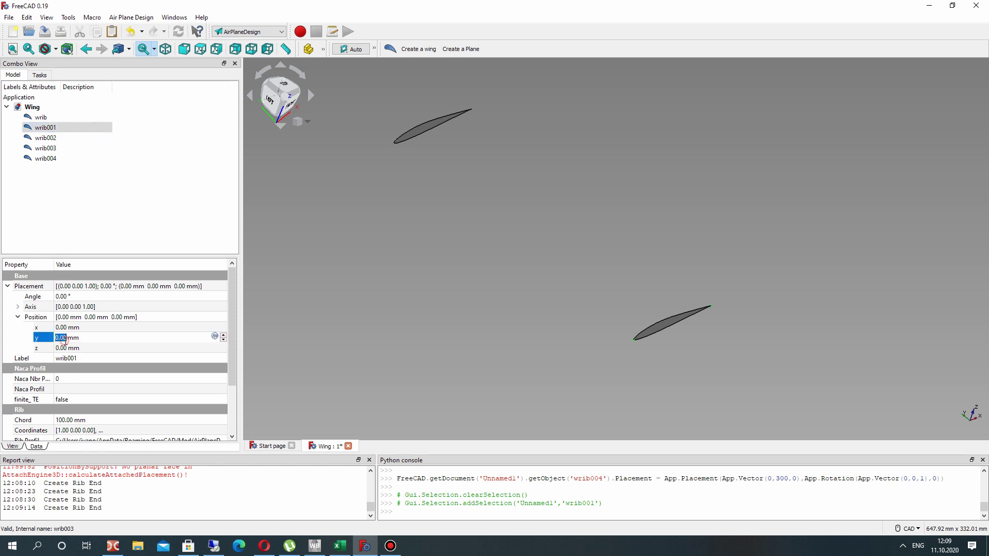
pyautogui.write('25')
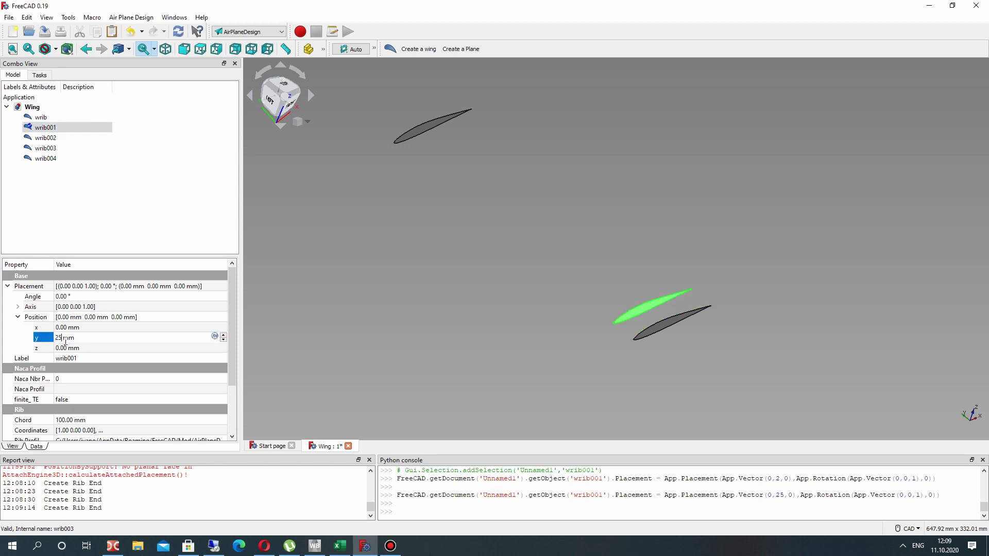
# Step: Set the Y position of the rib copy wrib002 to 120 mm
pyautogui.click(46, 138)
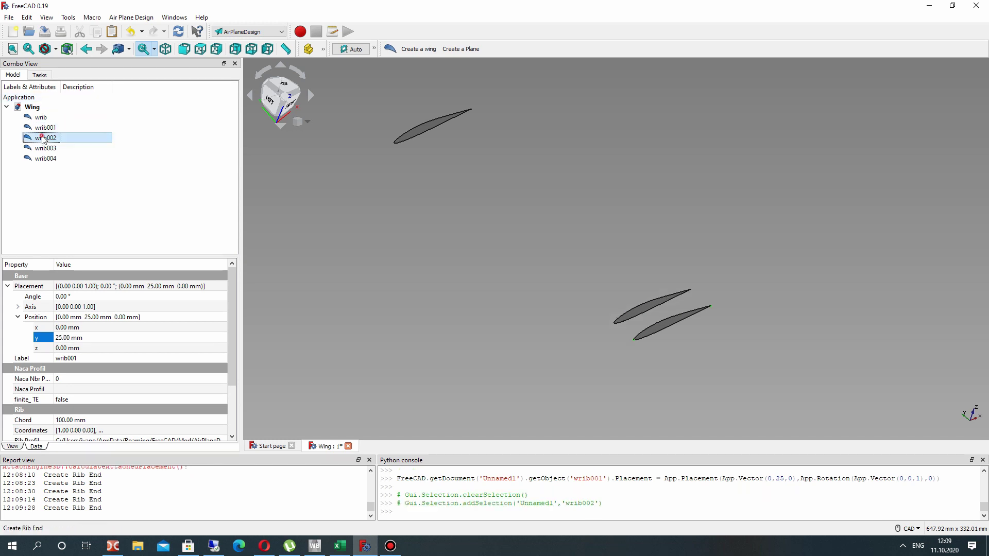
pyautogui.click(71, 338)
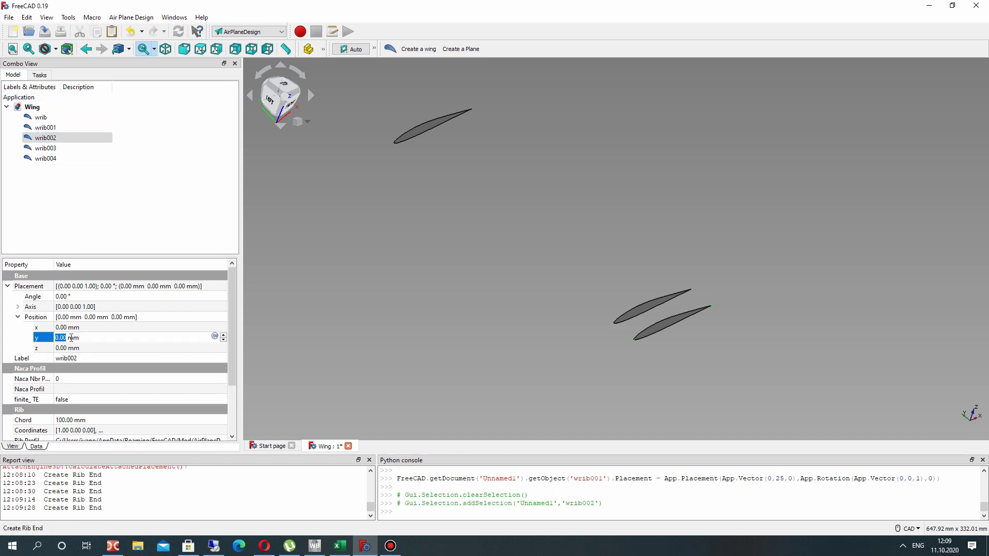
pyautogui.write('120')
# Step: Set the Y position of the rib copy wrib003 to 200 mm and check the spacing of all the ribs
pyautogui.click(45, 148)
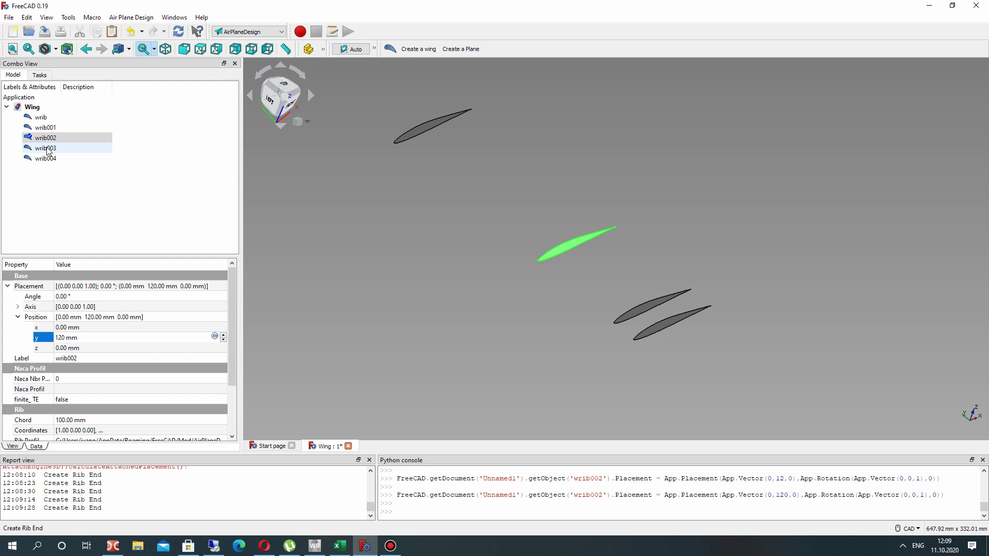
pyautogui.click(66, 338)
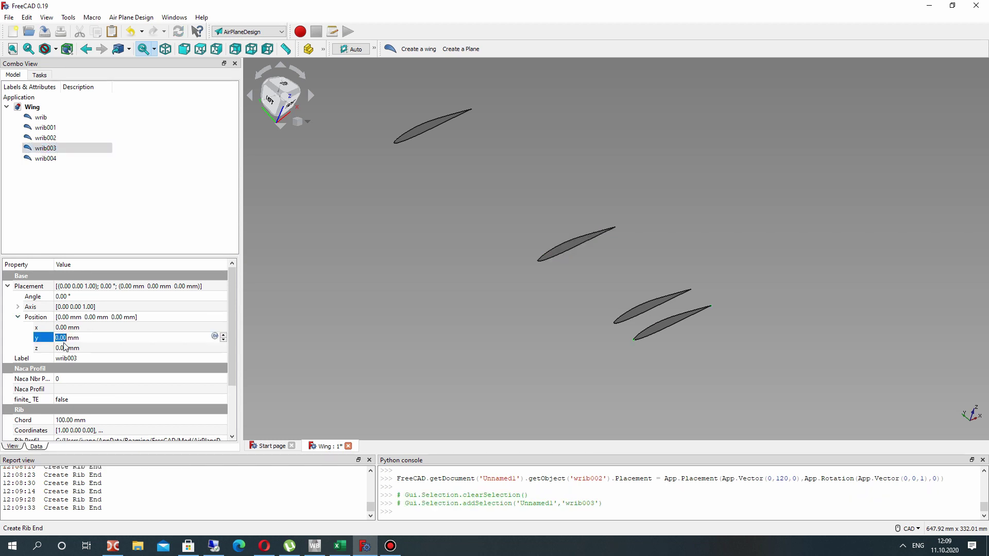
pyautogui.write('200')
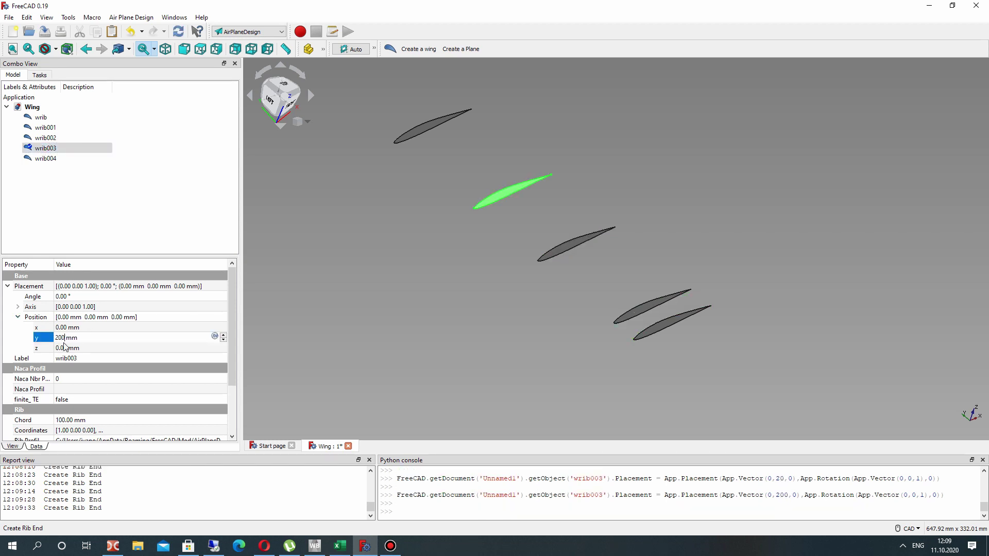
pyautogui.click(504, 221)
pyautogui.moveTo(661, 280); pyautogui.dragTo(585, 337, button='right')
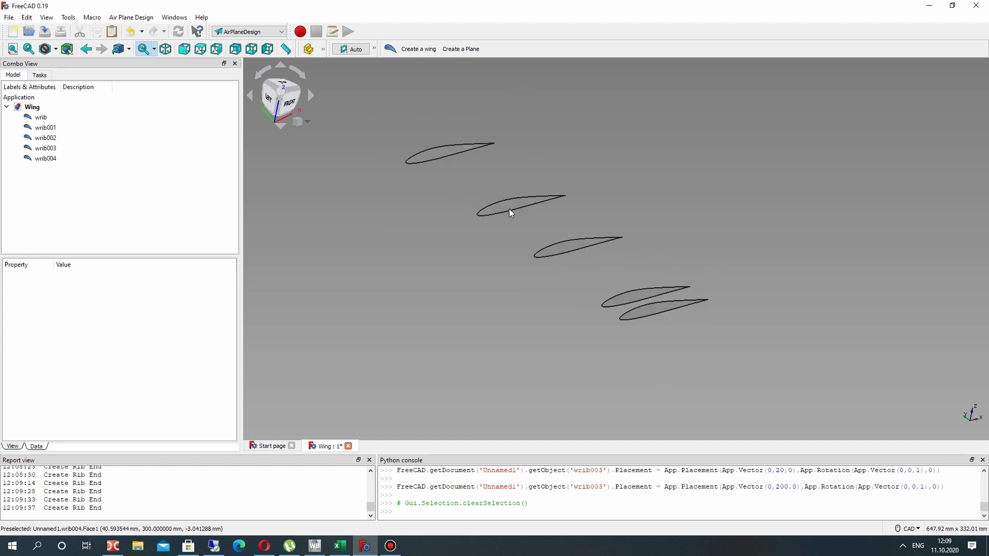
# Step: Make Y the rotation axis of the original wrib by setting its placement axis to z 0 and y 1
pyautogui.click(41, 118)
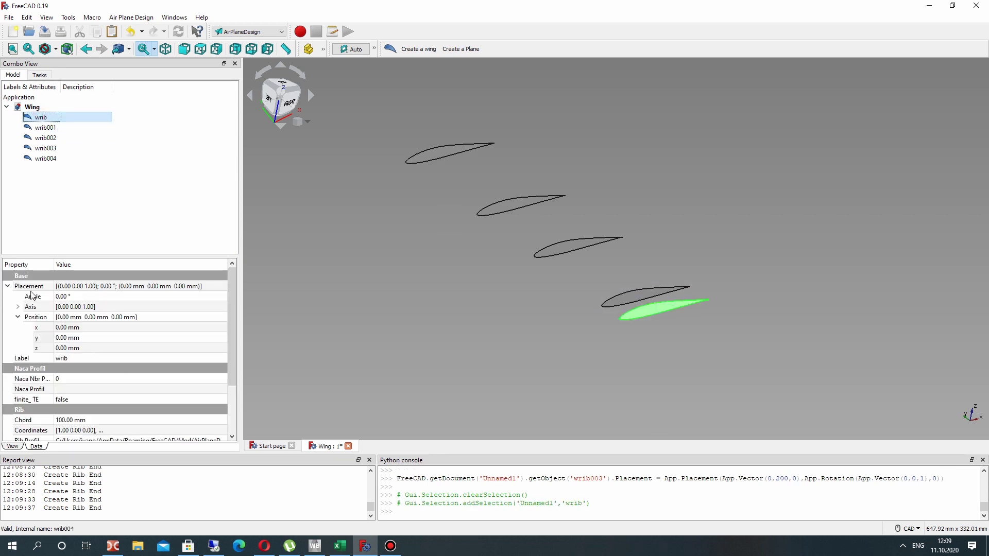
pyautogui.click(70, 300)
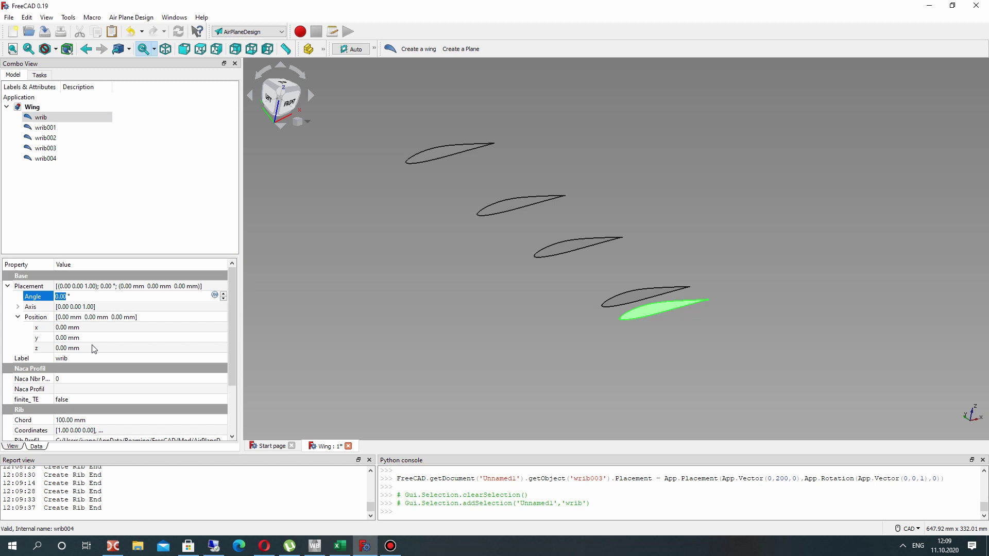
pyautogui.click(17, 307)
pyautogui.click(62, 336)
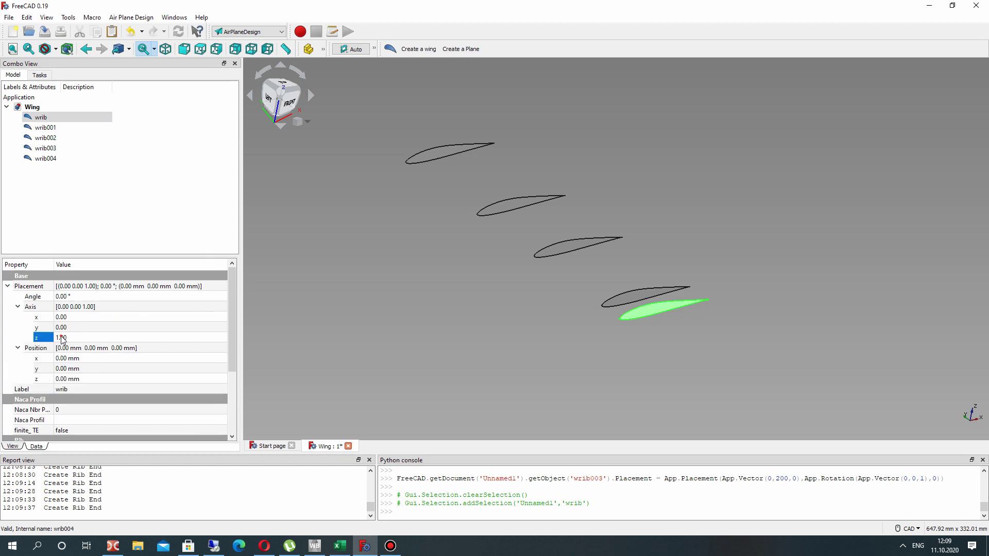
pyautogui.write('0')
pyautogui.click(70, 326)
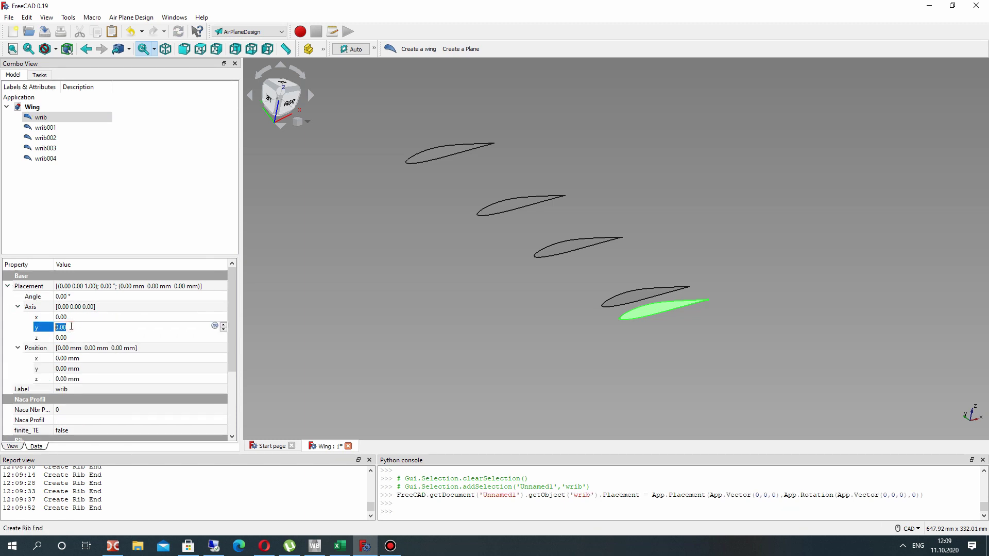
pyautogui.write('1')
pyautogui.click(299, 275)
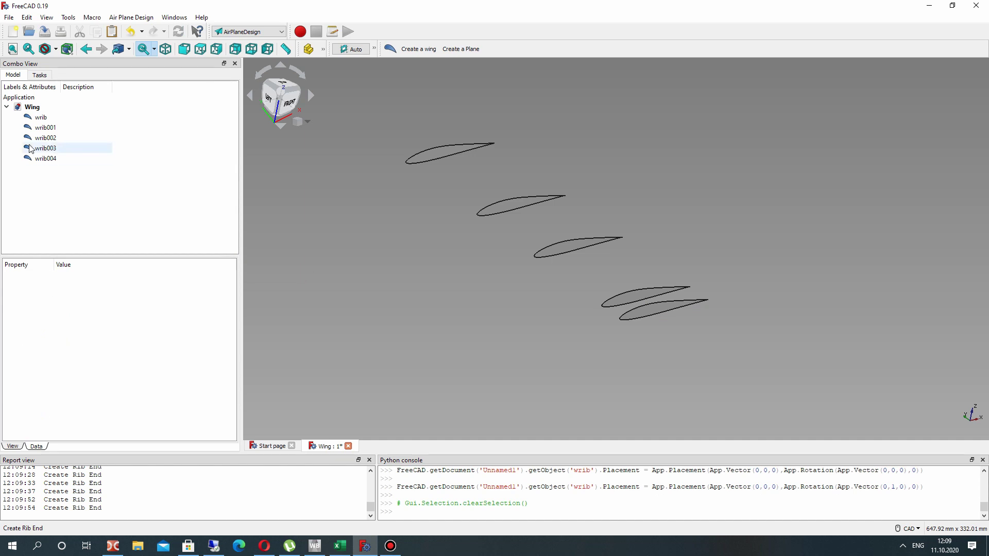
# Step: Rotate the original wrib by setting its placement angle to 45°
pyautogui.click(41, 117)
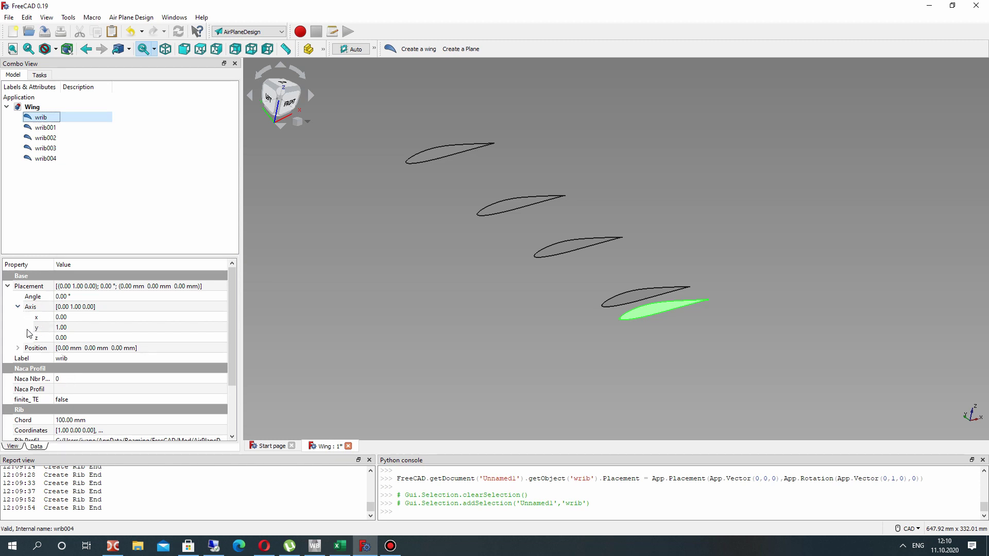
pyautogui.click(18, 348)
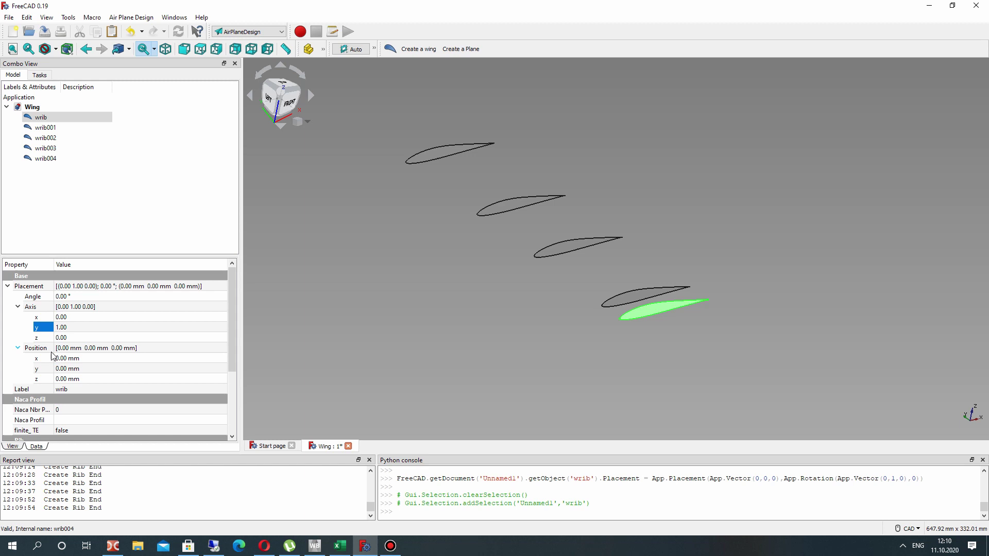
pyautogui.click(18, 348)
pyautogui.click(68, 287)
pyautogui.click(68, 297)
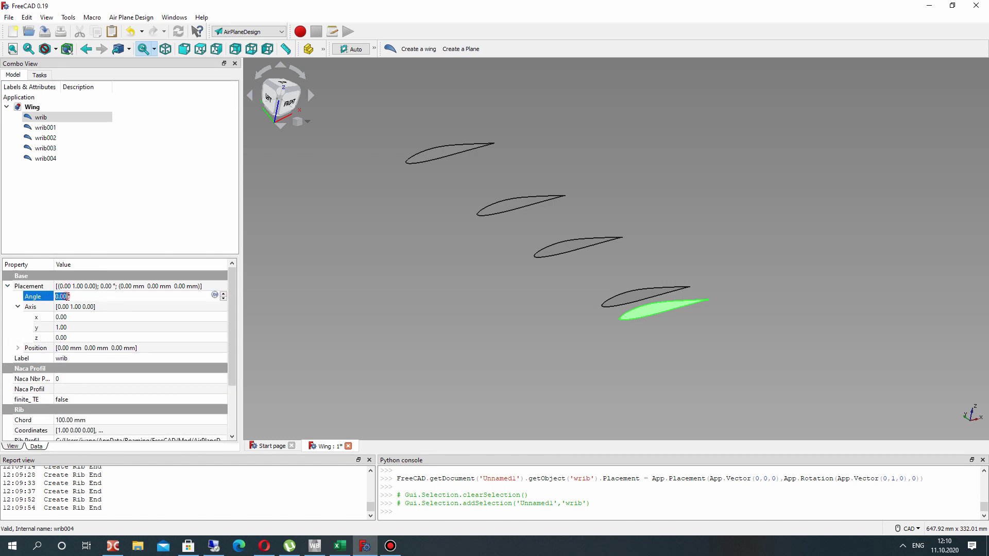
pyautogui.write('45')
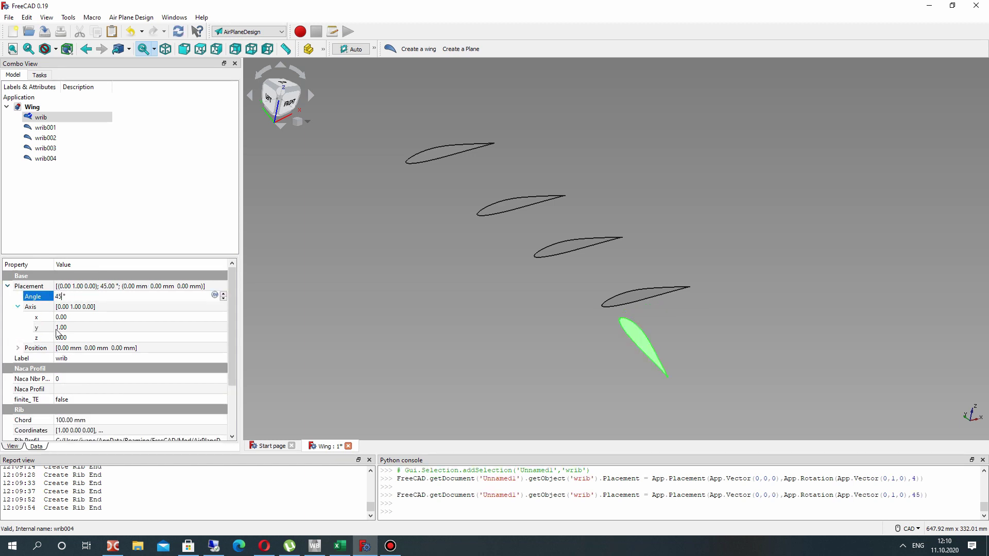
# Step: Set the chord of the original wrib to 30 mm
pyautogui.click(64, 420)
pyautogui.click(63, 420)
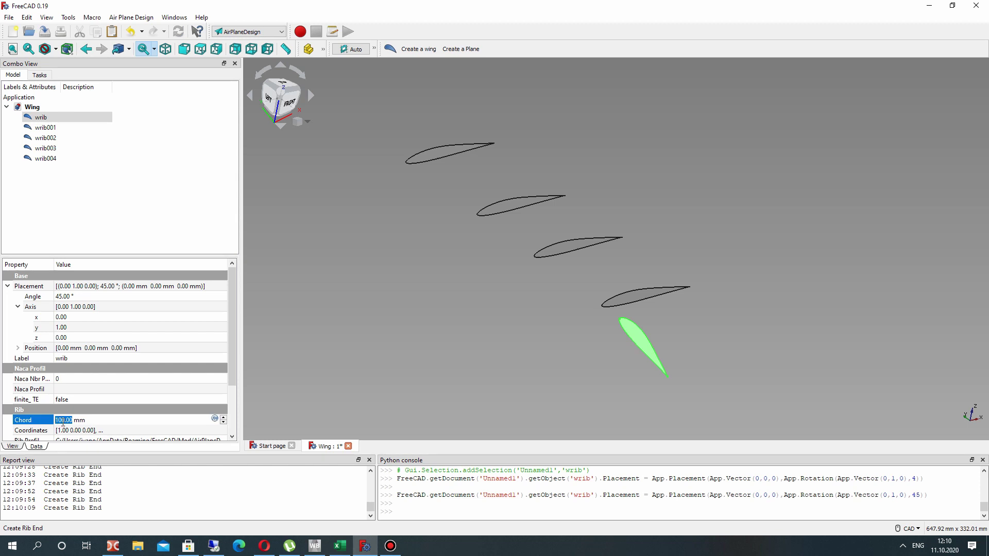
pyautogui.write('30')
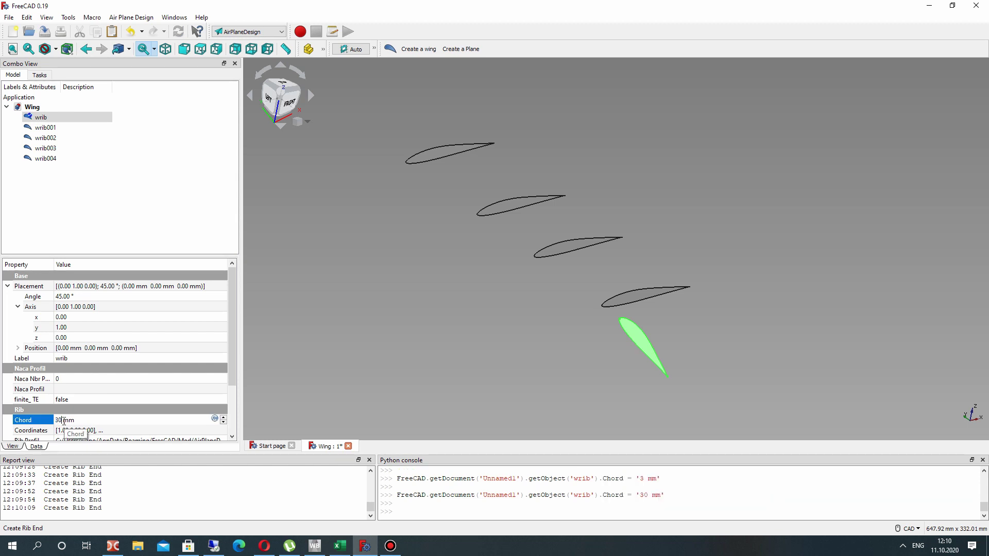
# Step: Make Y the rotation axis of the rib copy wrib001 by setting its placement axis to z 0 and y 1
pyautogui.click(527, 303)
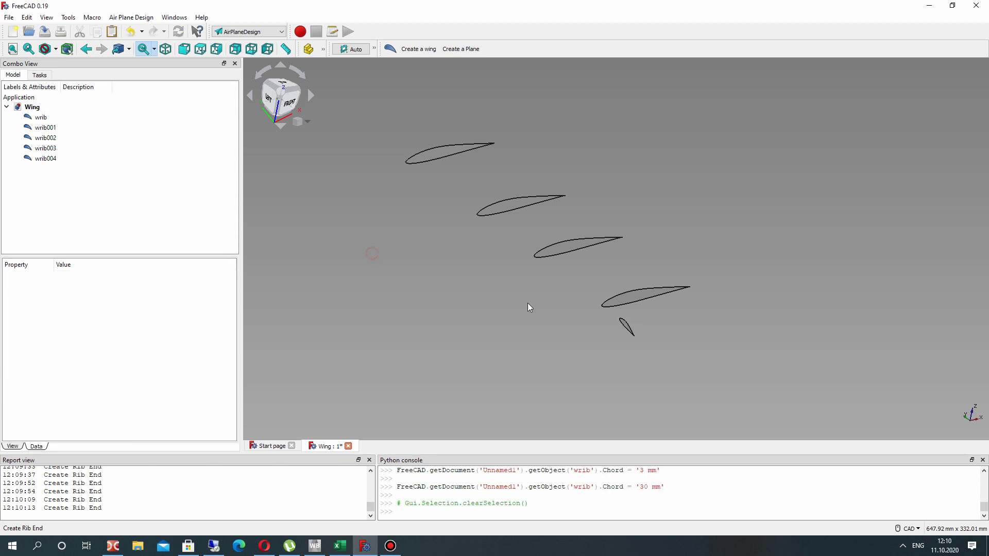
pyautogui.click(46, 127)
pyautogui.press('1')
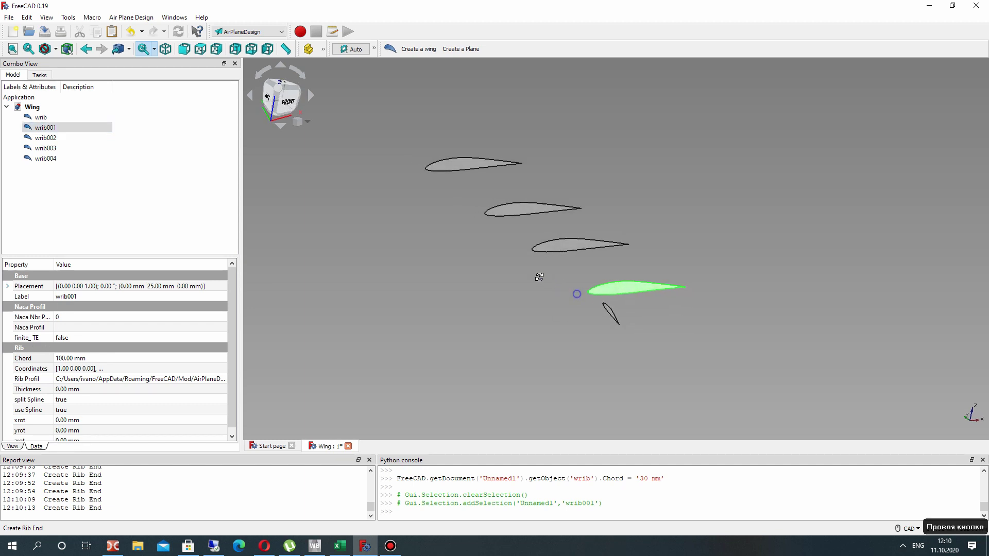
pyautogui.moveTo(544, 313); pyautogui.dragTo(557, 317, button='middle')
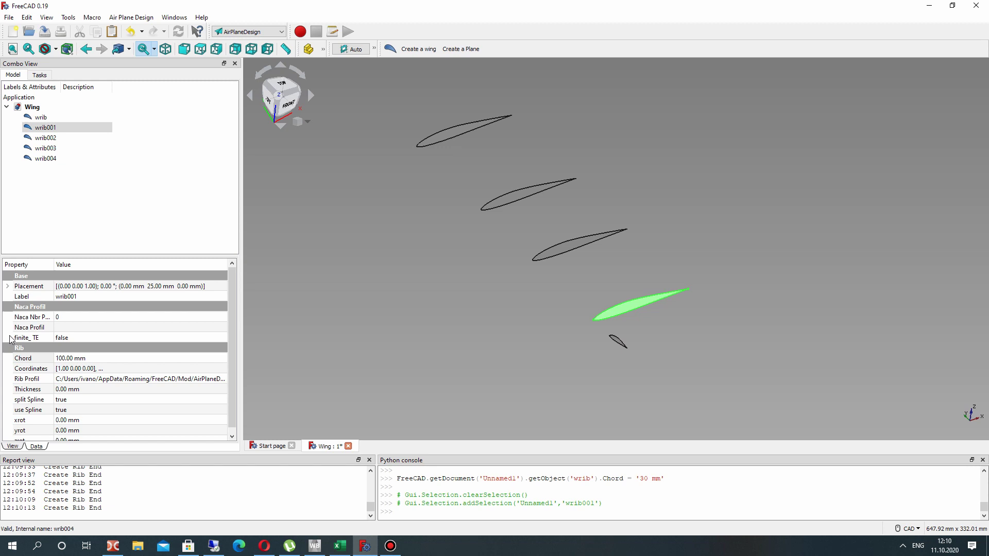
pyautogui.click(7, 286)
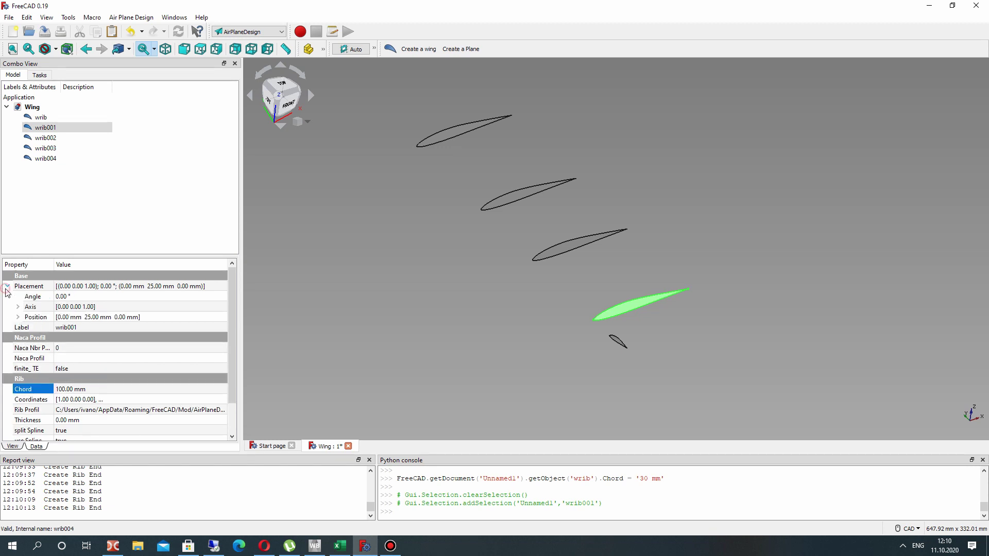
pyautogui.click(17, 306)
pyautogui.click(46, 327)
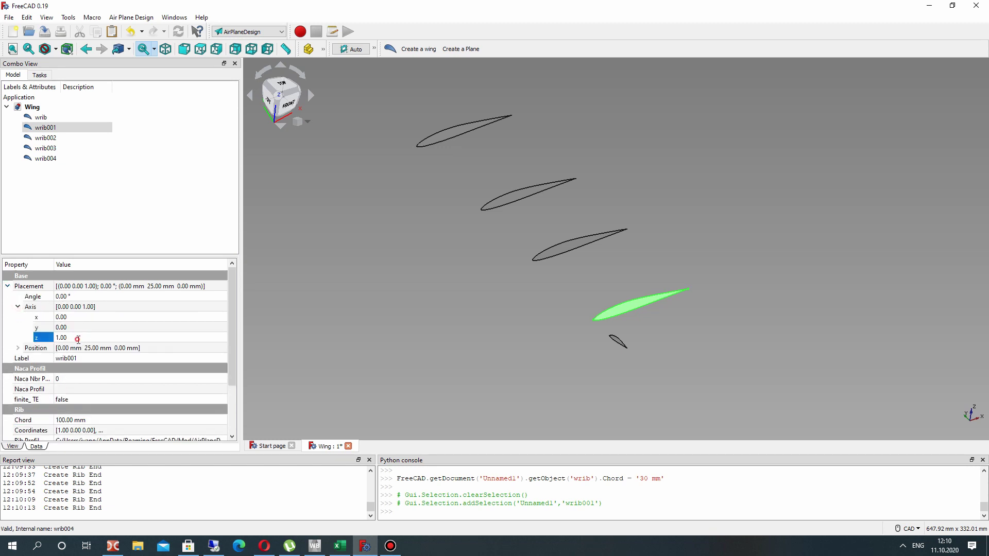
pyautogui.click(72, 325)
pyautogui.write('1')
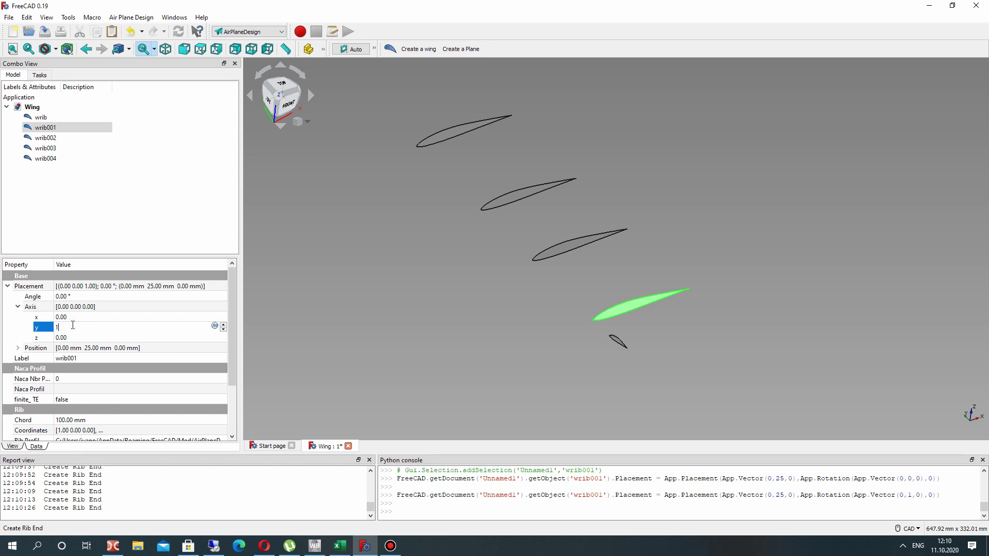
# Step: Set the placement angle of wrib001 to 30° and its chord to 45 mm
pyautogui.click(76, 297)
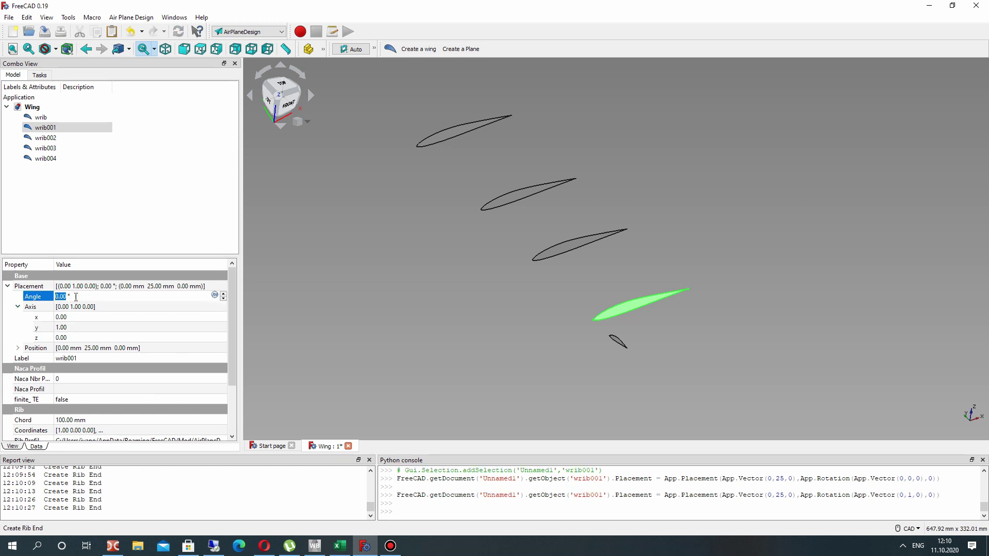
pyautogui.write('30')
pyautogui.press('Return')
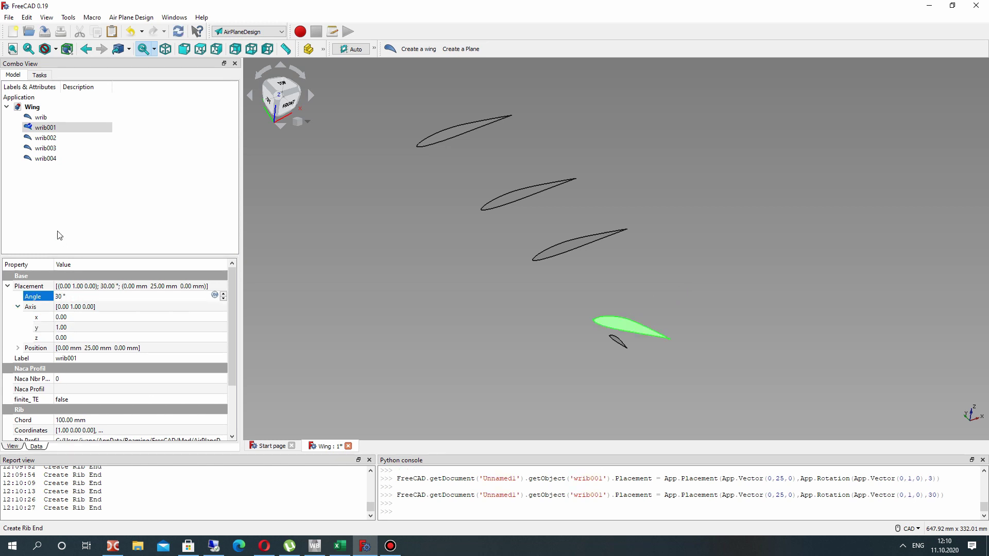
pyautogui.click(63, 421)
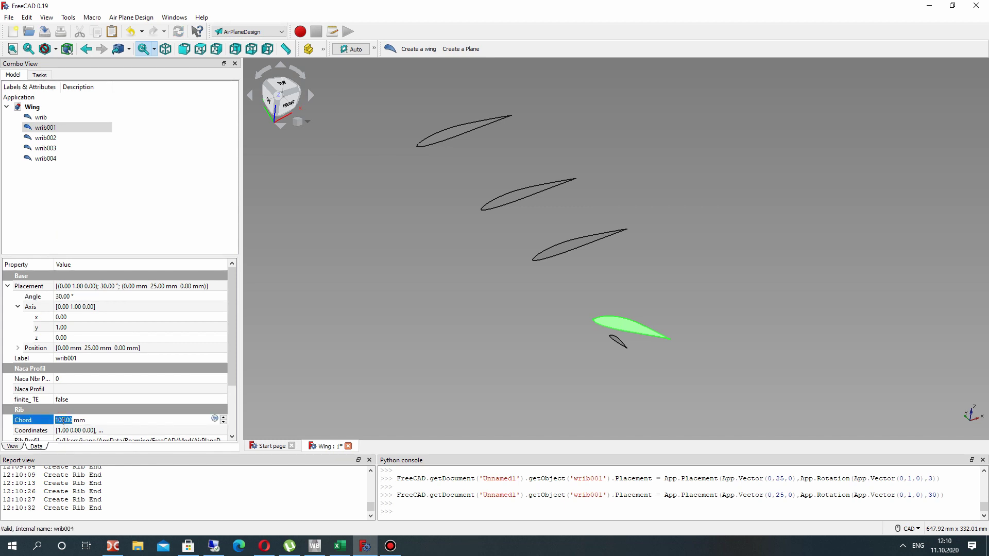
pyautogui.write('45')
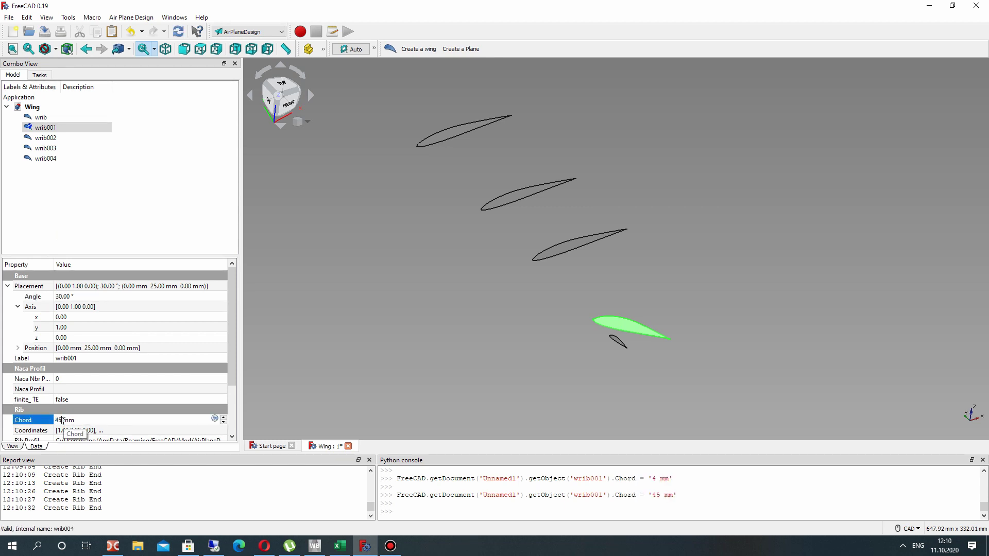
pyautogui.click(420, 255)
pyautogui.moveTo(640, 258); pyautogui.dragTo(607, 258, button='right')
# Step: Make Y the rotation axis of the rib copy wrib002 by setting its placement axis to z 0 and y 1
pyautogui.click(45, 137)
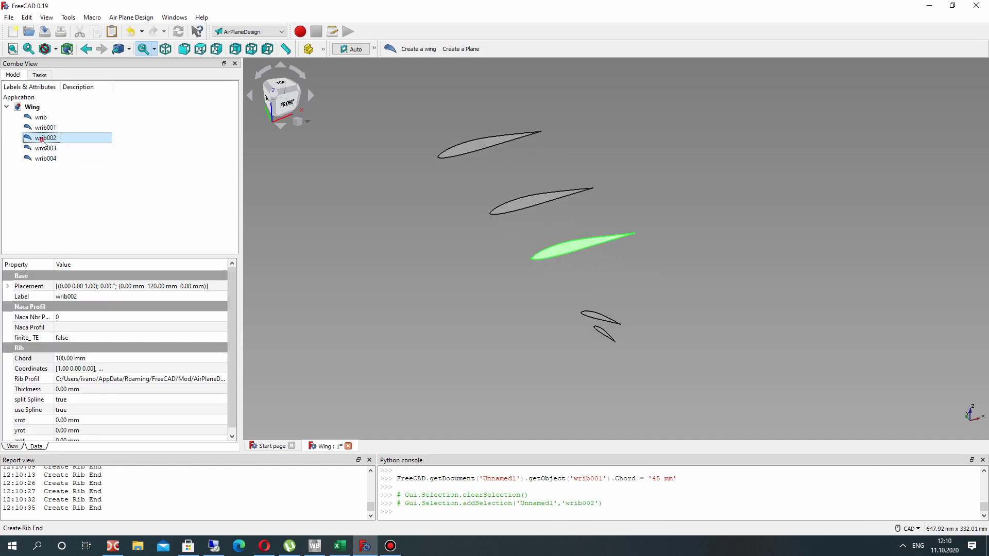
pyautogui.click(11, 288)
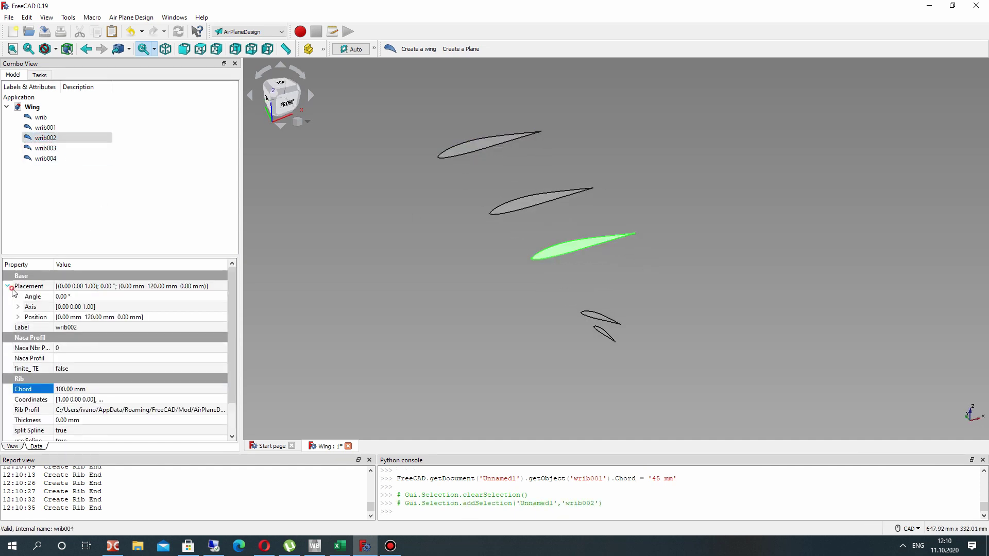
pyautogui.click(18, 317)
pyautogui.click(18, 307)
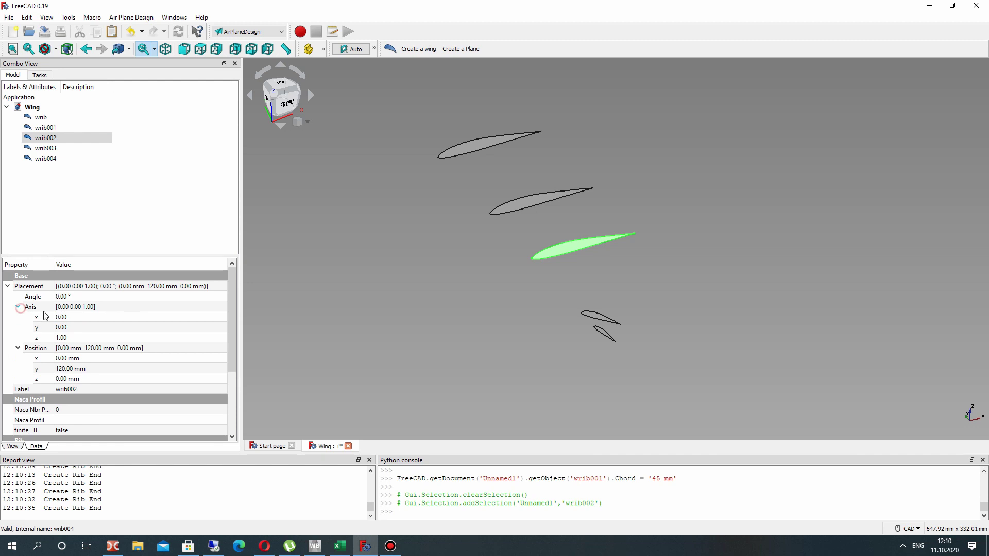
pyautogui.click(64, 337)
pyautogui.write('0')
pyautogui.click(75, 327)
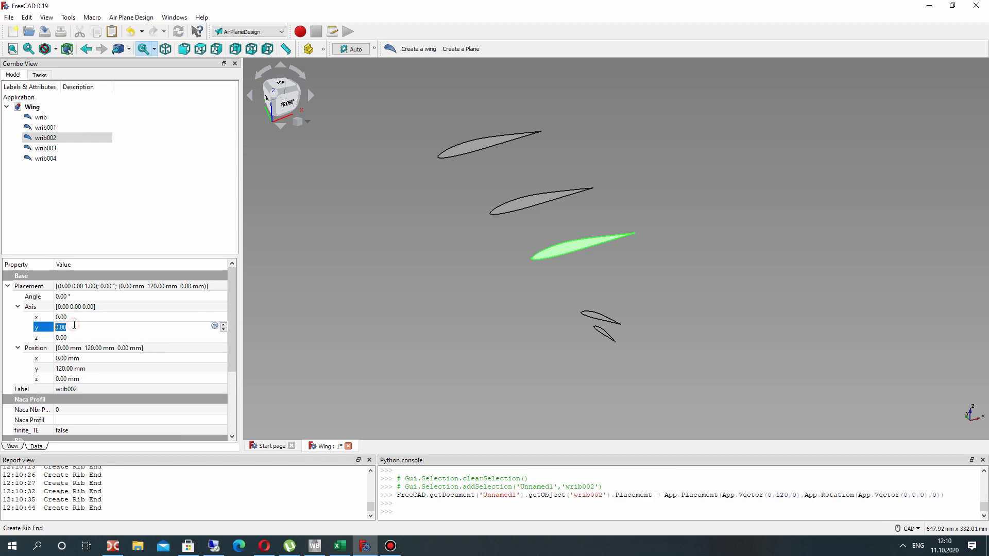
pyautogui.write('1')
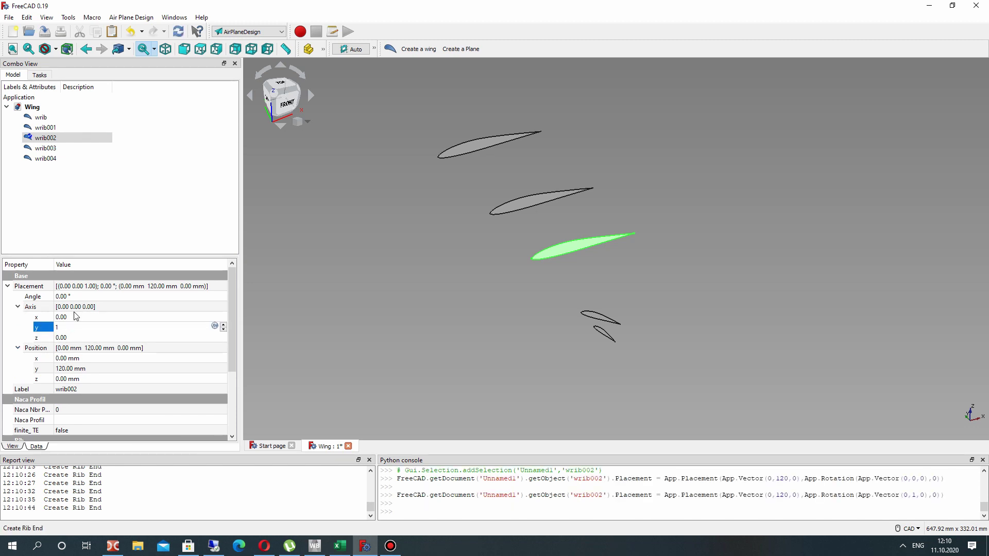
# Step: Set the placement angle of wrib002 to 20° and its chord to 50 mm
pyautogui.click(65, 297)
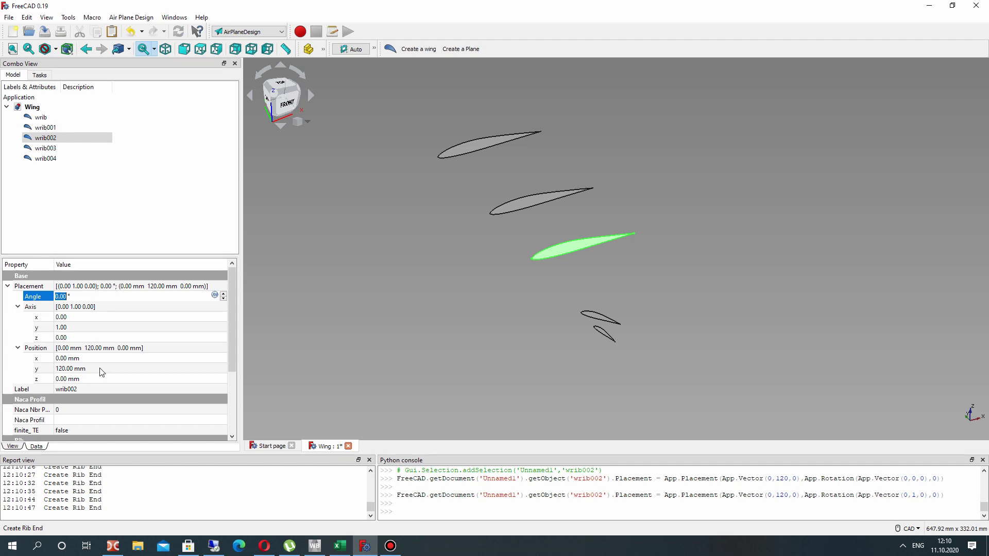
pyautogui.write('20')
pyautogui.scroll(-3, 71, 330)
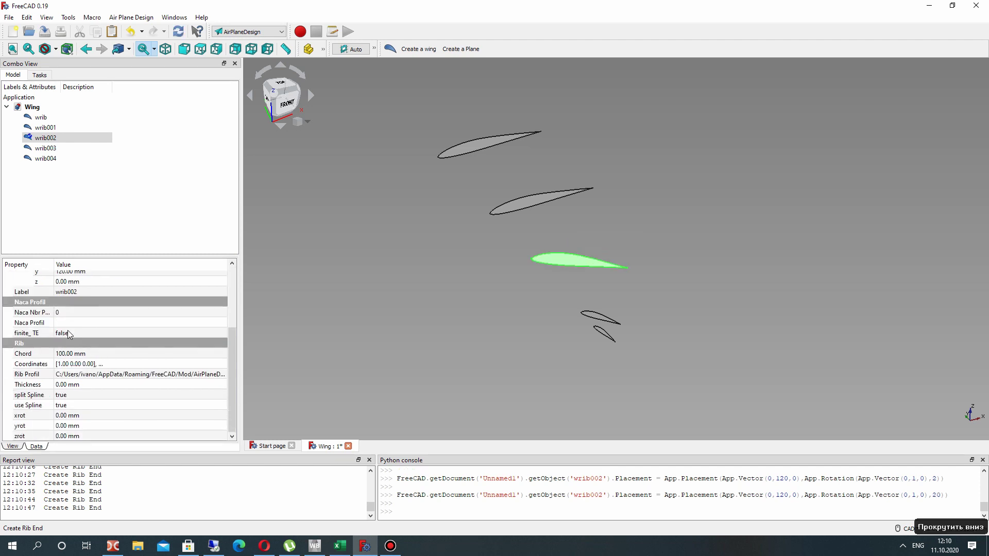
pyautogui.click(62, 354)
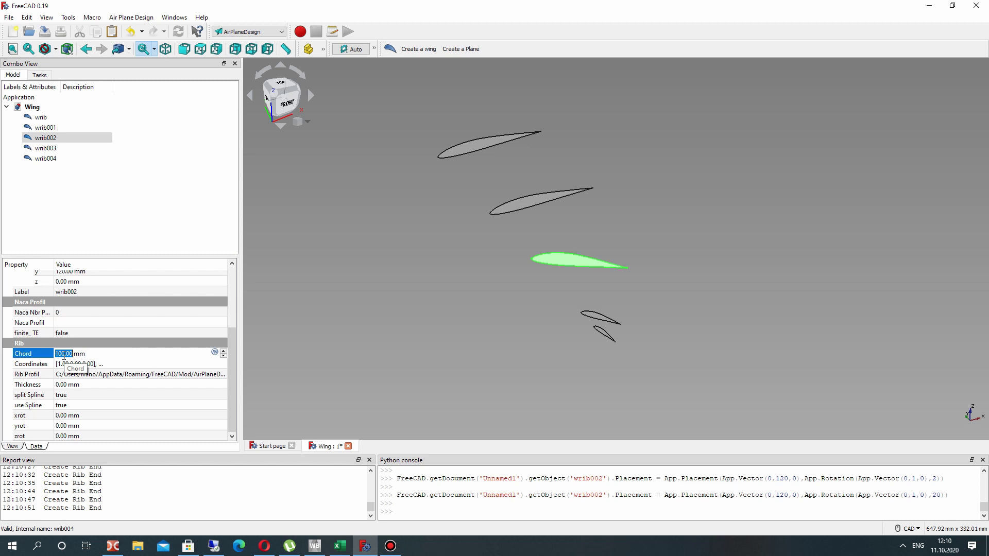
pyautogui.write('50')
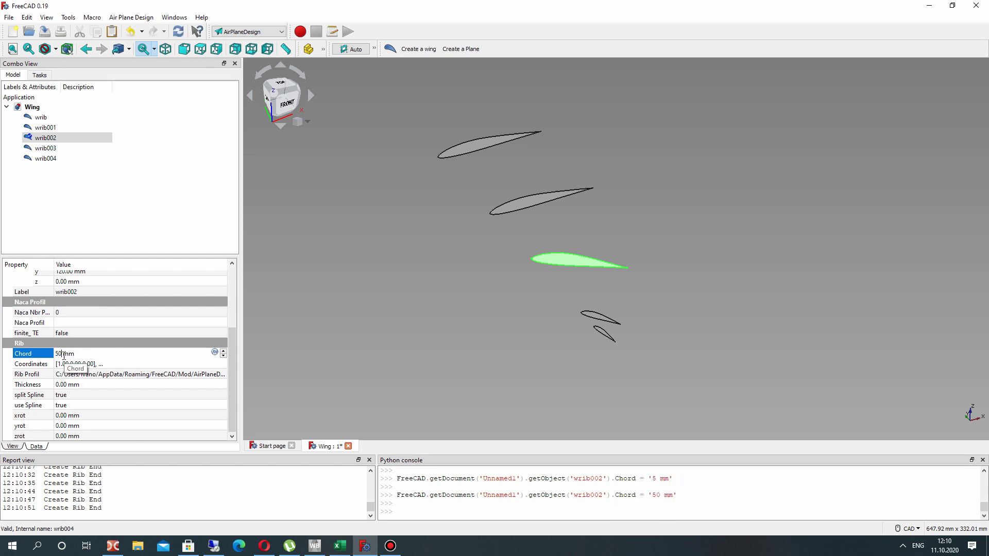
pyautogui.click(43, 127)
pyautogui.click(41, 118)
pyautogui.click(44, 128)
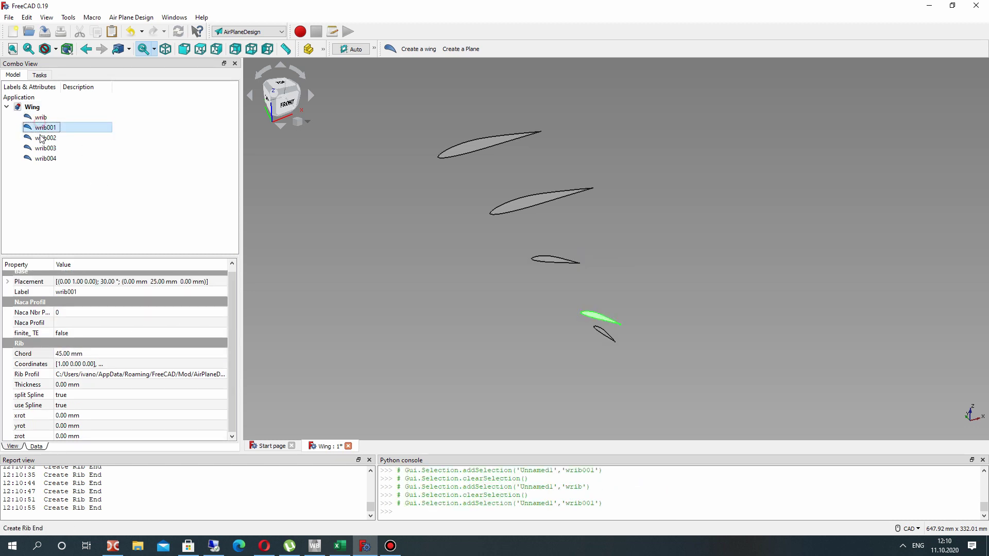
pyautogui.click(45, 138)
pyautogui.moveTo(525, 202); pyautogui.dragTo(442, 247, button='right')
# Step: Make Y the rotation axis of the rib copy wrib003 by setting its placement axis to z 0 and y 1
pyautogui.click(46, 148)
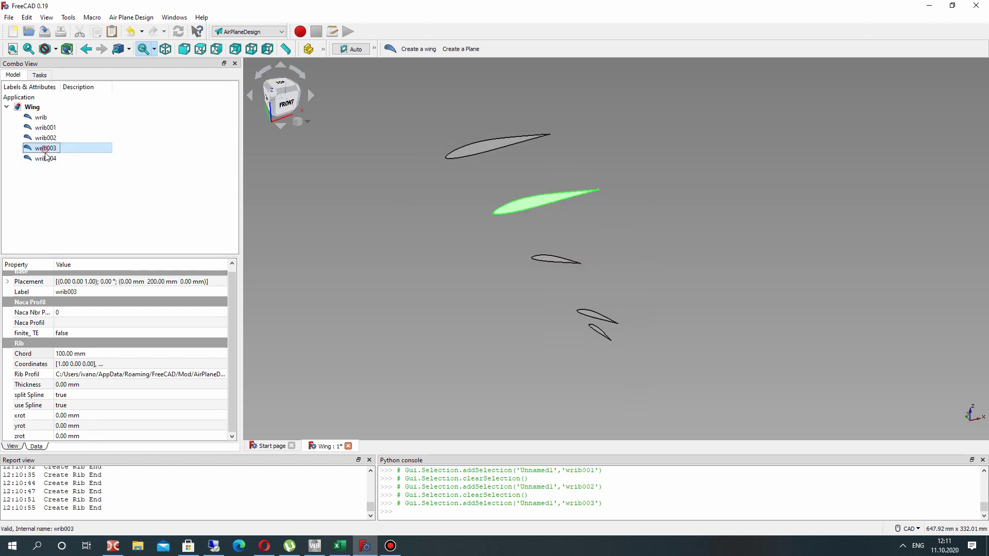
pyautogui.click(7, 281)
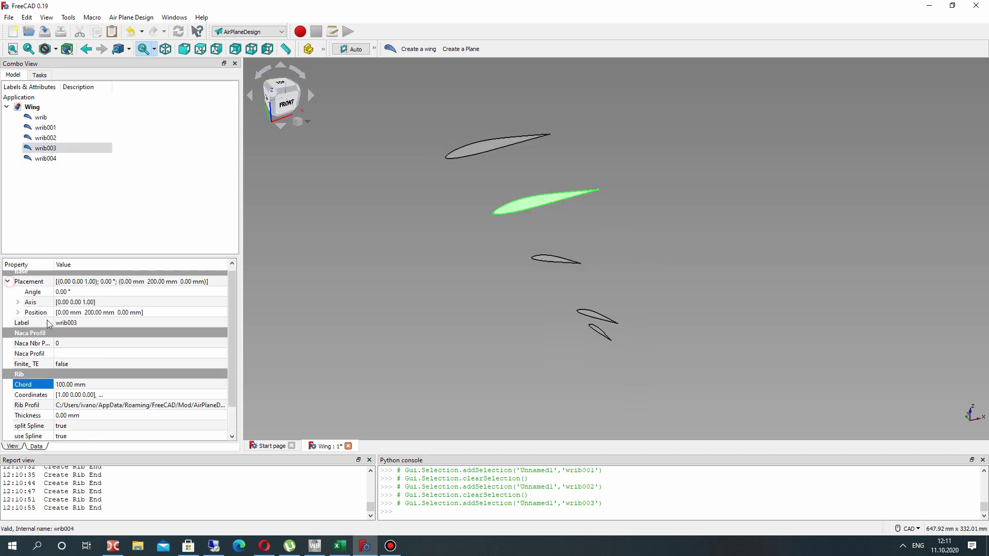
pyautogui.click(18, 302)
pyautogui.click(61, 334)
pyautogui.write('0')
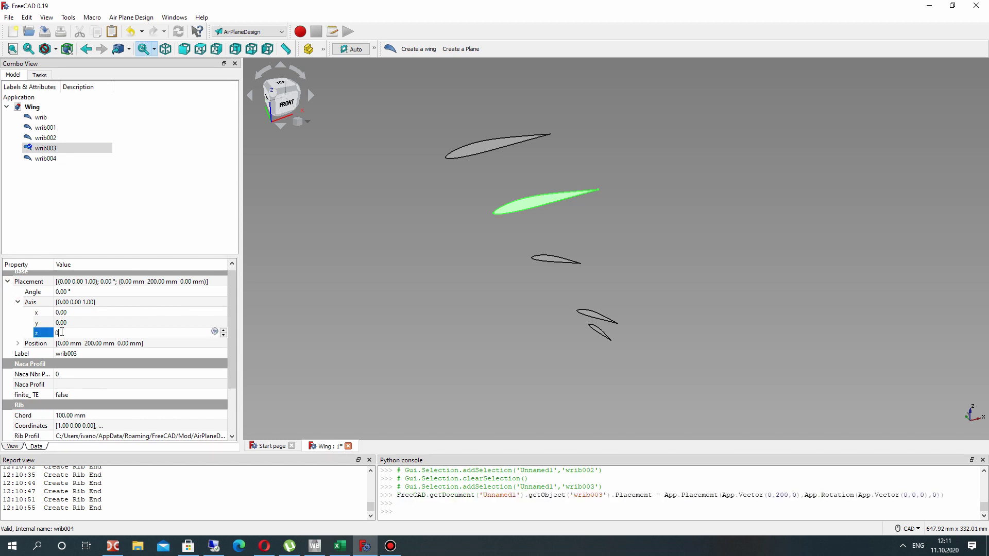
pyautogui.click(69, 325)
pyautogui.write('1')
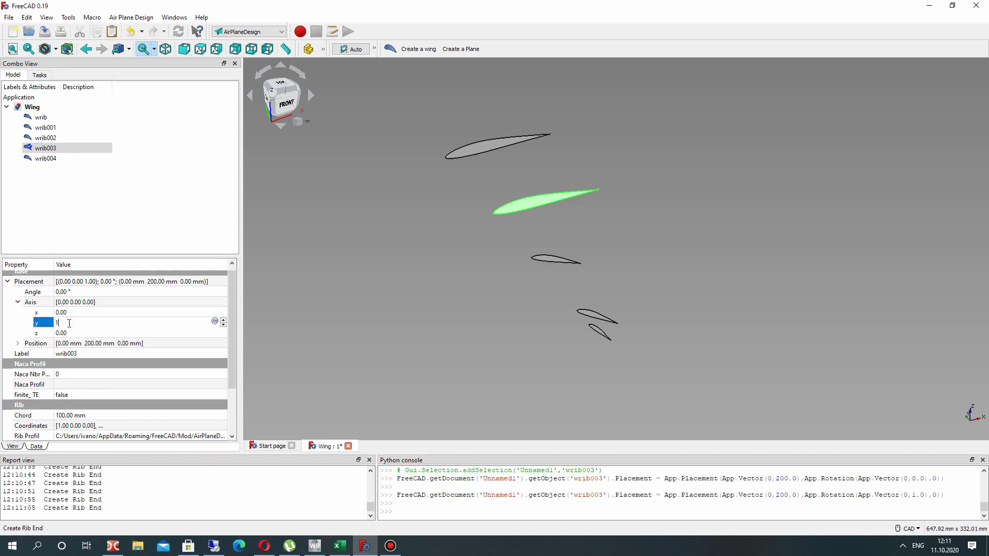
# Step: Rotate the rib copy wrib003 by setting its placement angle to 10°
pyautogui.click(68, 292)
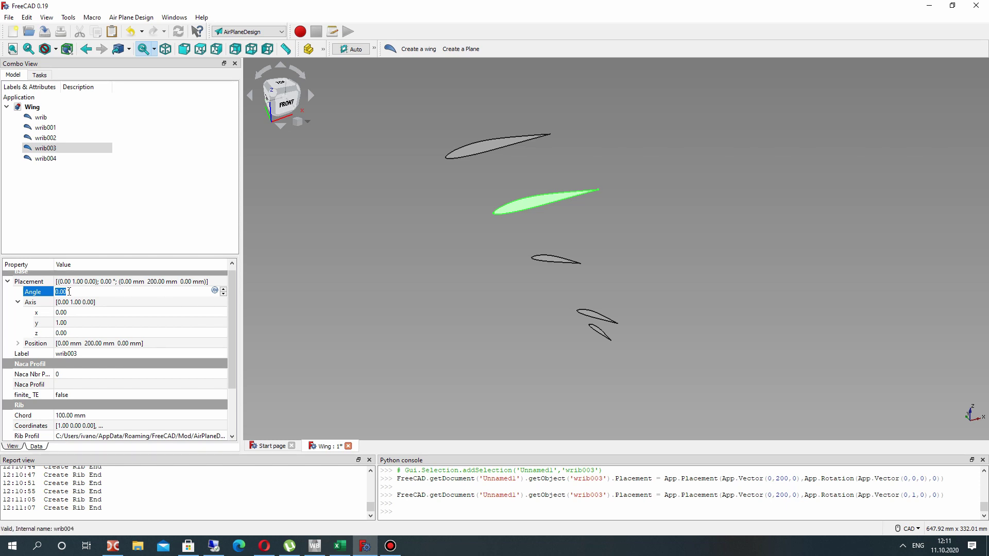
pyautogui.write('10')
pyautogui.click(252, 245)
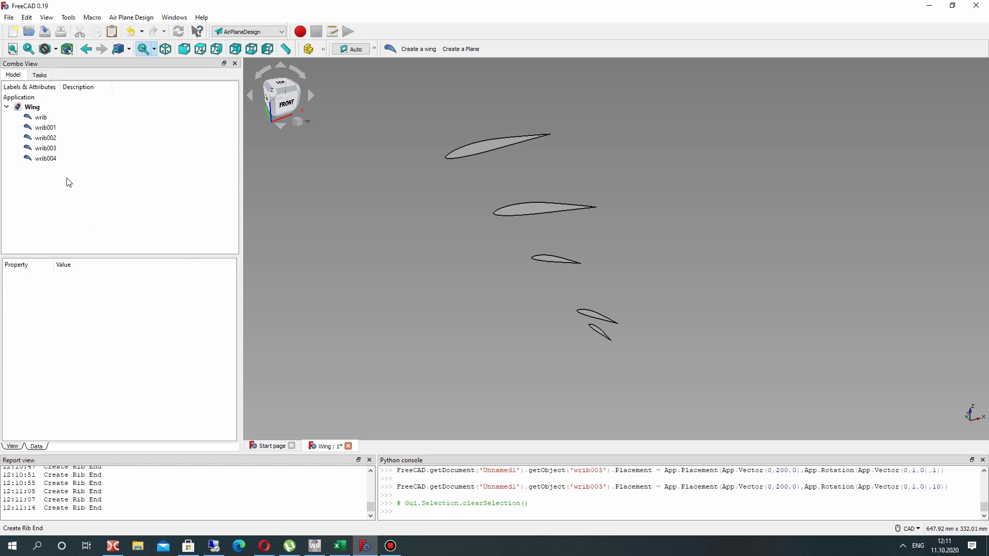
# Step: Set the chord of the rib copy wrib003 to 35 mm
pyautogui.click(46, 148)
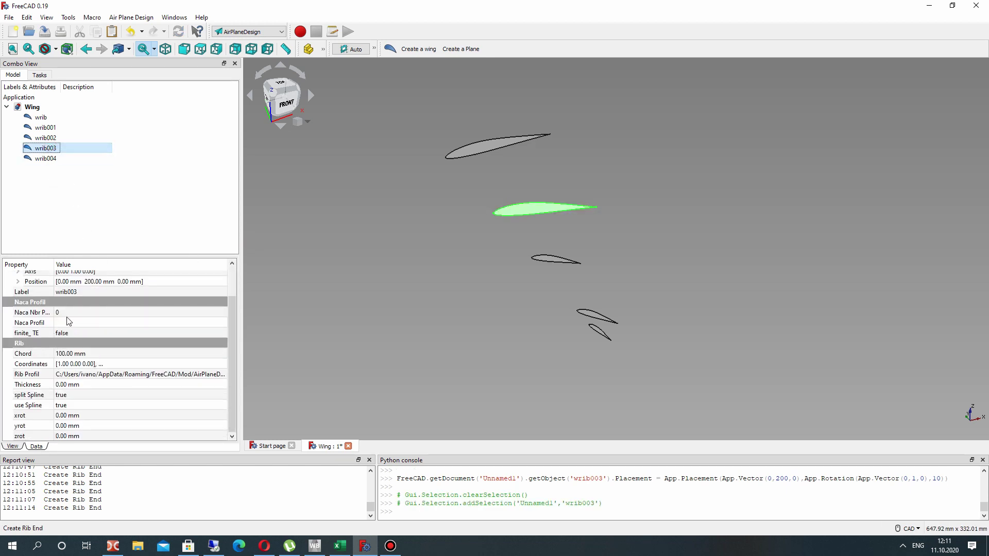
pyautogui.scroll(1, 67, 329)
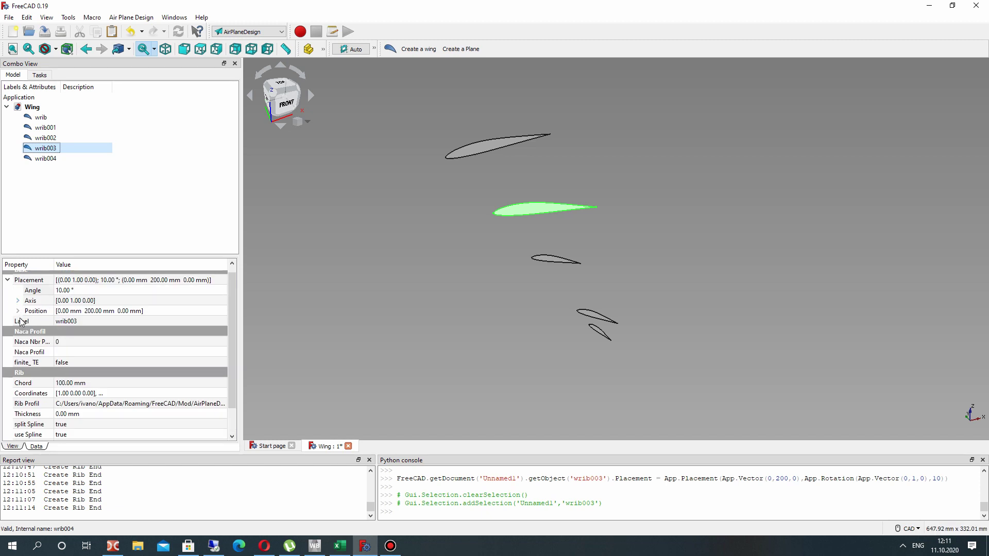
pyautogui.click(64, 388)
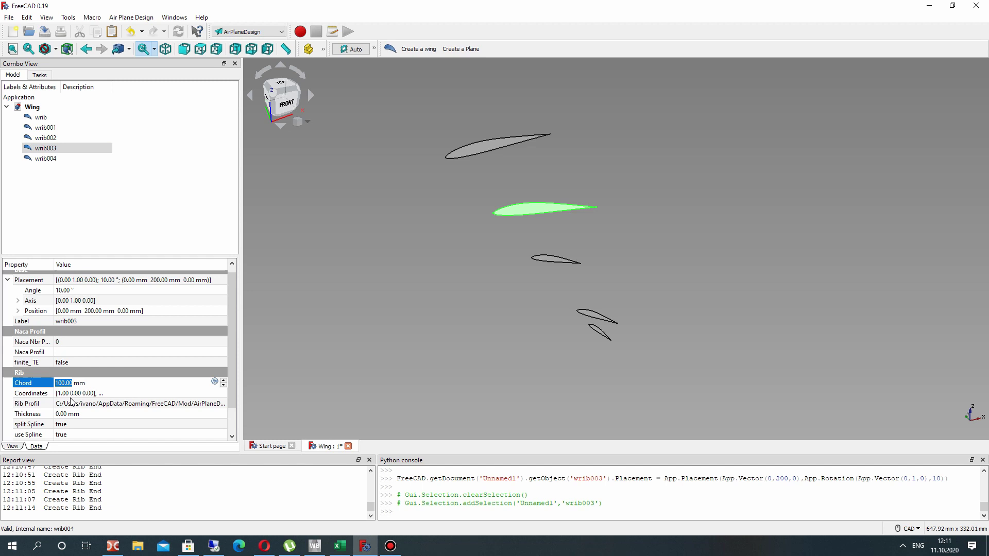
pyautogui.write('35')
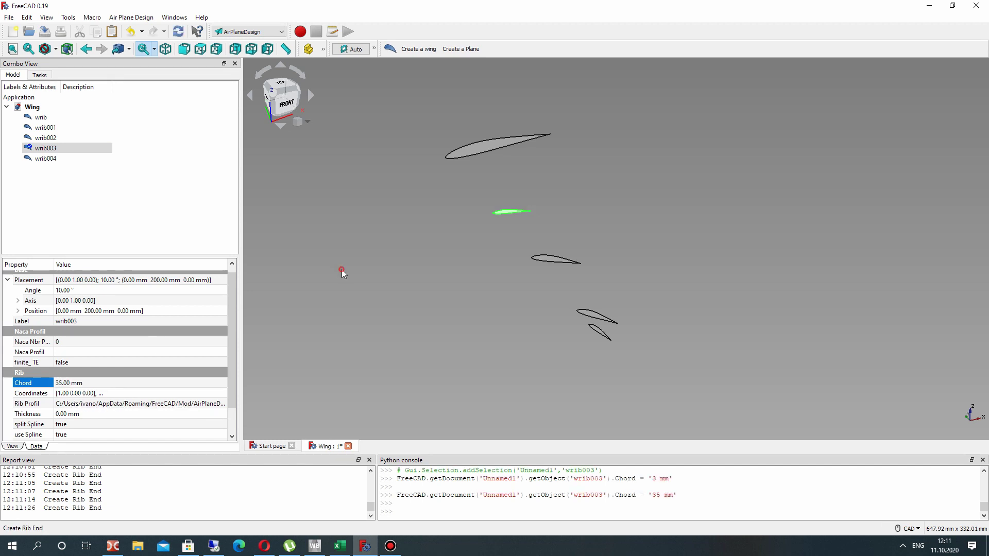
pyautogui.click(341, 270)
# Step: Set the chord of the outermost rib copy wrib004 to 20 mm
pyautogui.click(56, 159)
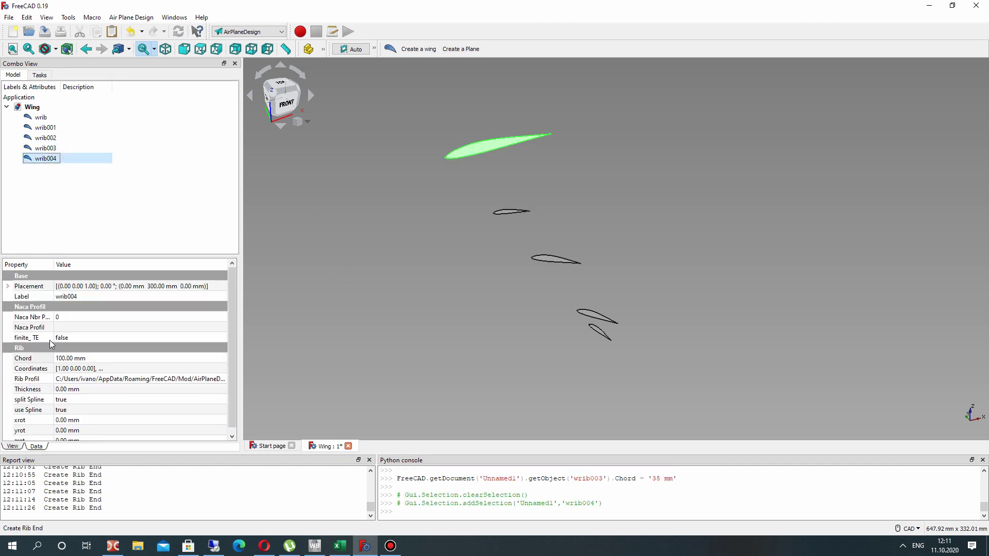
pyautogui.scroll(-1, 54, 401)
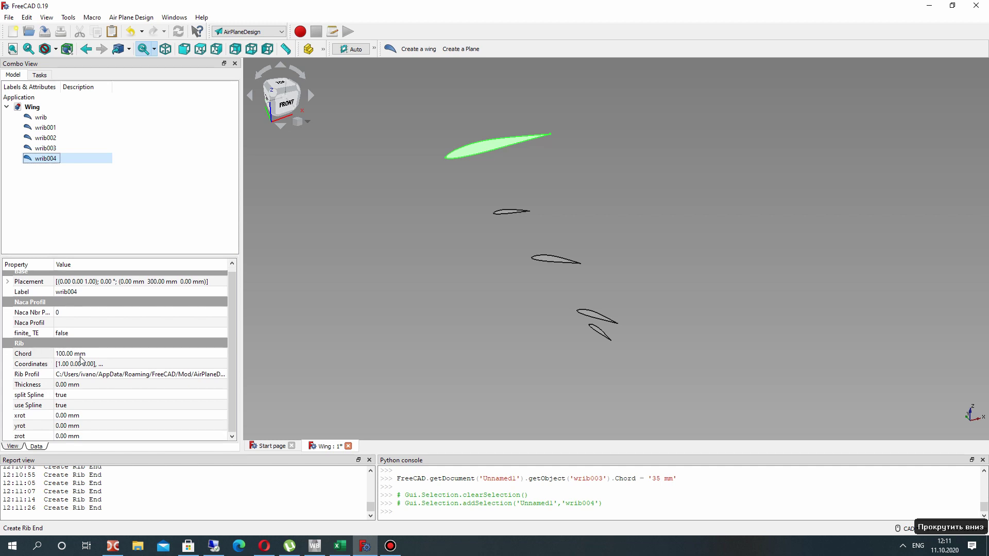
pyautogui.click(71, 354)
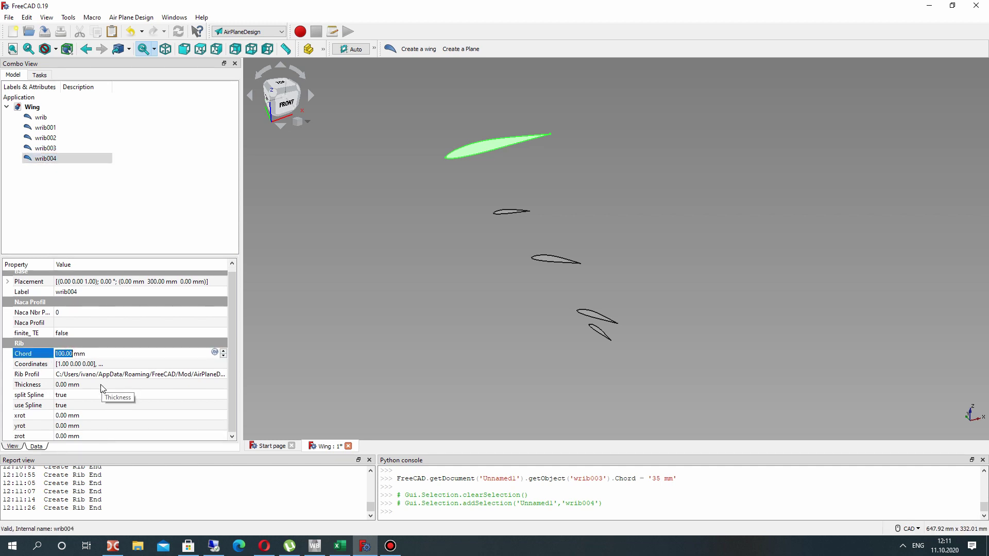
pyautogui.write('20')
pyautogui.click(334, 246)
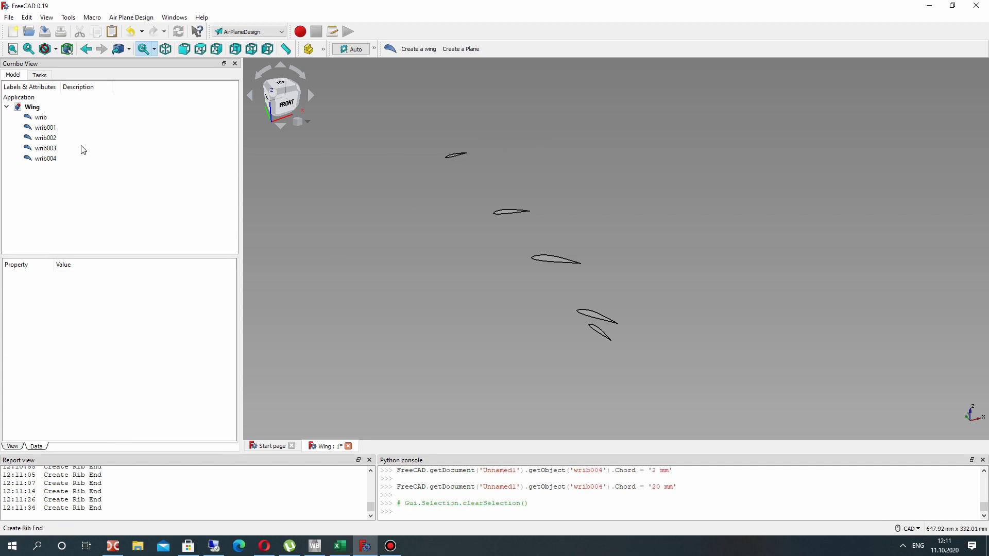
# Step: Rotate the outermost rib copy wrib004 by -10° about Y, setting its placement axis to z 0 and y 1
pyautogui.click(49, 158)
pyautogui.click(8, 288)
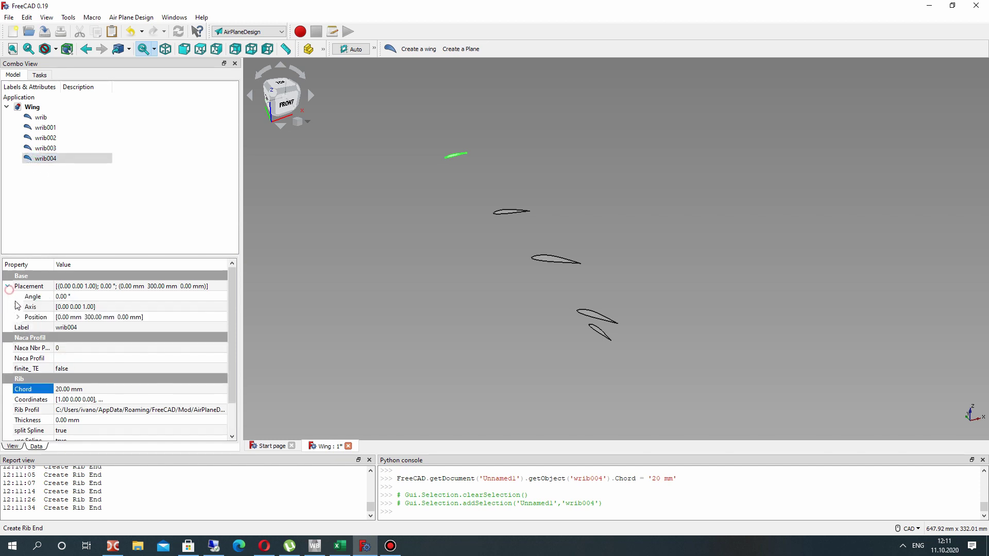
pyautogui.click(18, 307)
pyautogui.click(77, 337)
pyautogui.write('0')
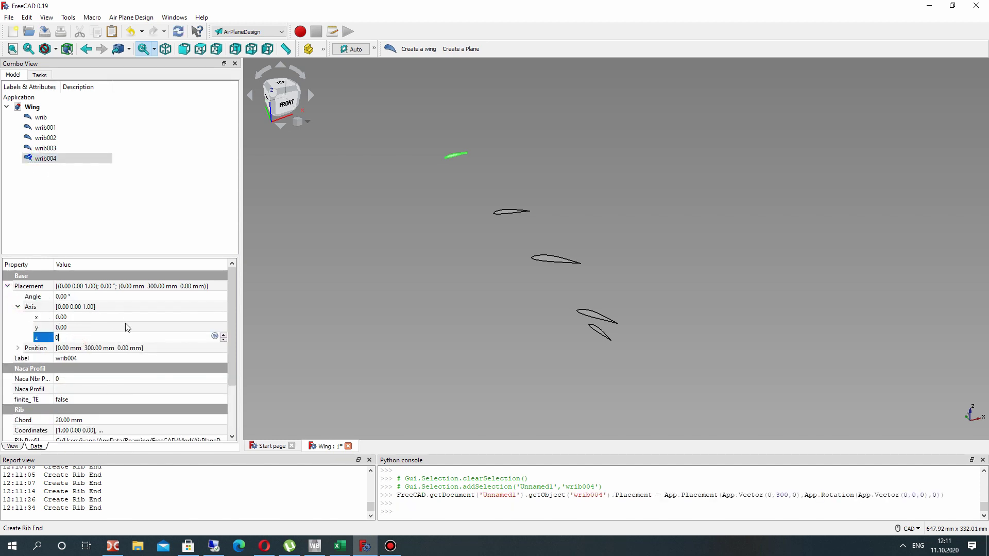
pyautogui.click(116, 327)
pyautogui.write('1')
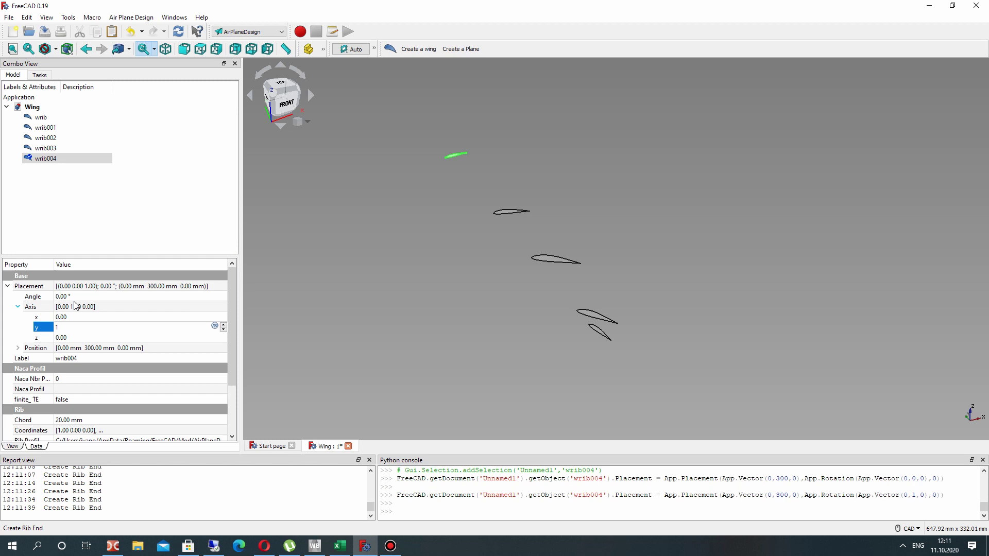
pyautogui.click(73, 296)
pyautogui.write('-10')
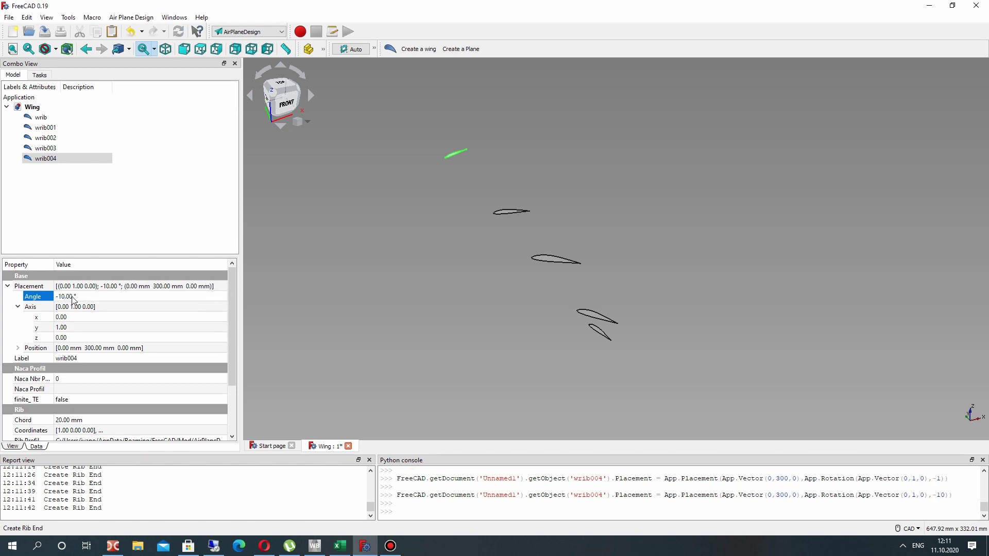
# Step: Switch to the Part workbench
pyautogui.click(411, 287)
pyautogui.moveTo(412, 287); pyautogui.dragTo(577, 340, button='middle')
pyautogui.scroll(-2, 577, 340)
pyautogui.moveTo(499, 342); pyautogui.dragTo(511, 324, button='middle')
pyautogui.scroll(2, 510, 324)
pyautogui.click(250, 31)
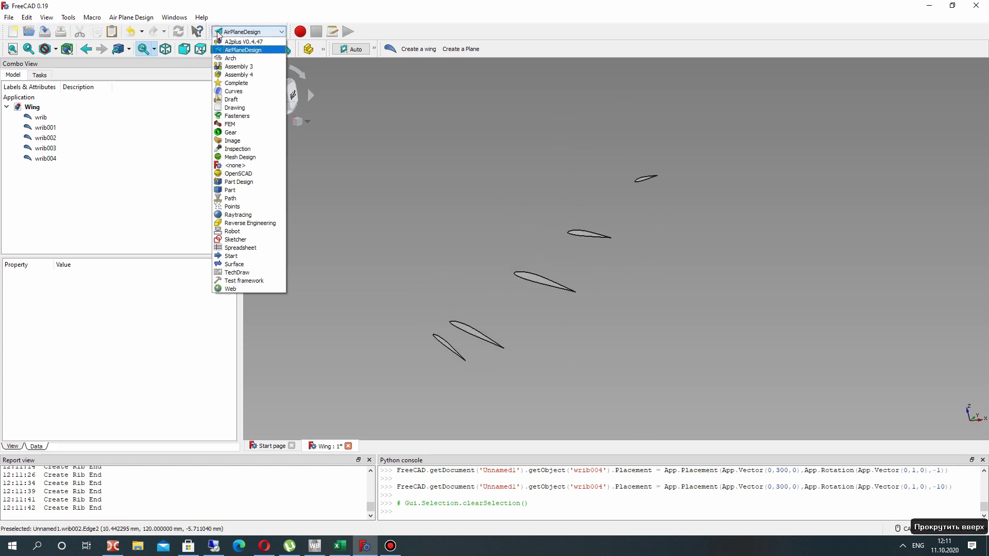
pyautogui.click(231, 191)
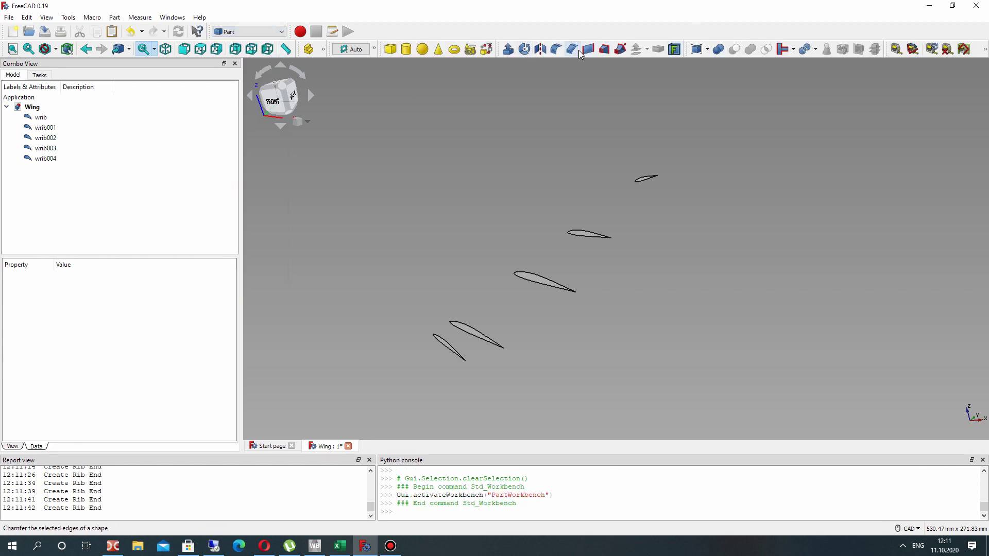
# Step: Start a Loft with the root rib wrib as its first profile
pyautogui.click(604, 50)
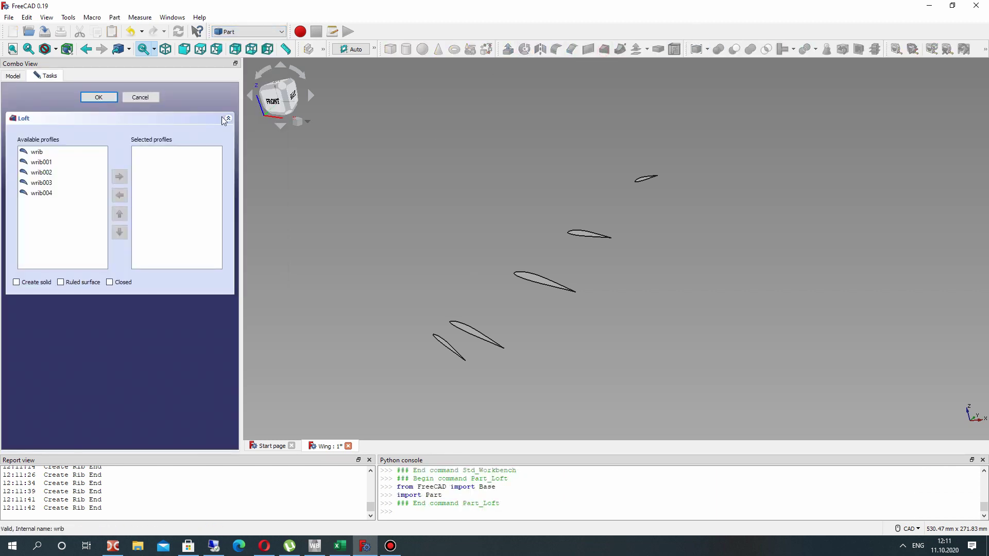
pyautogui.click(37, 152)
pyautogui.click(39, 193)
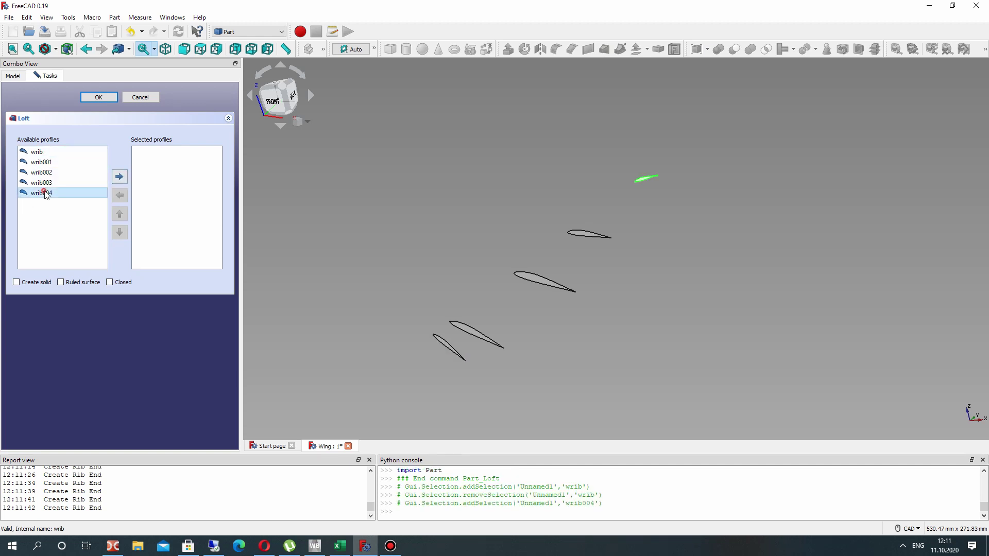
pyautogui.click(37, 151)
pyautogui.click(49, 162)
pyautogui.click(47, 152)
pyautogui.click(119, 177)
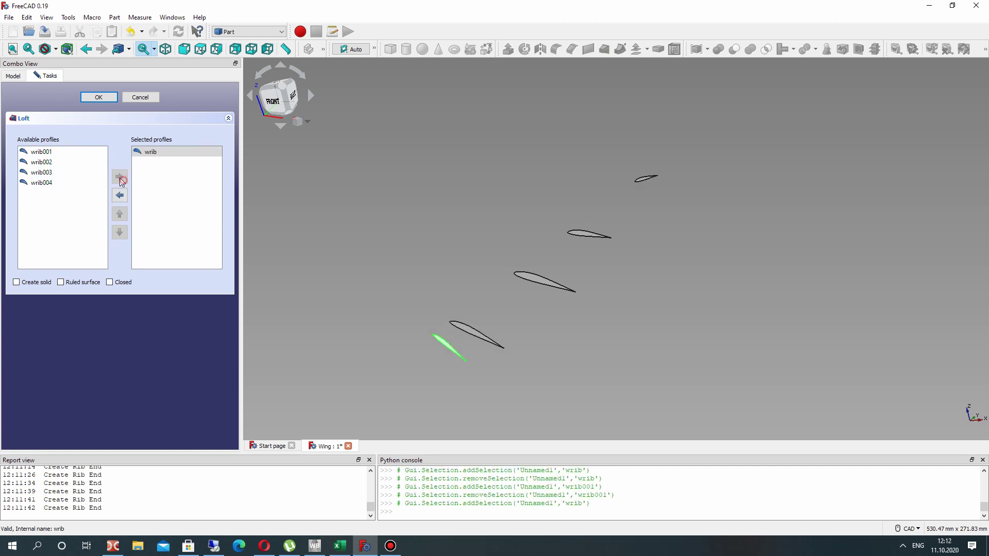
# Step: Add wrib001, wrib002, wrib003 and wrib004 in order as further loft profiles and create the loft as a solid
pyautogui.click(98, 153)
pyautogui.click(119, 176)
pyautogui.click(42, 151)
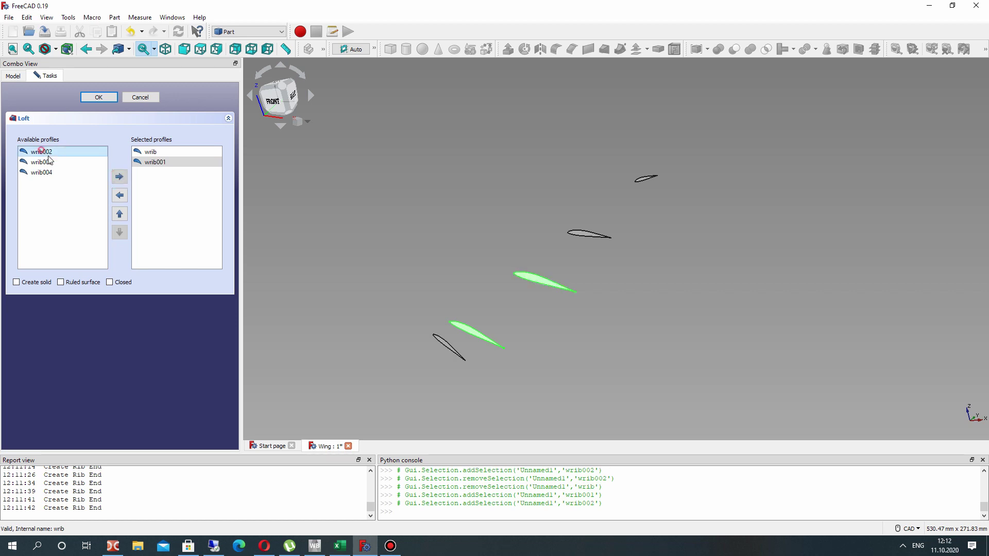
pyautogui.click(119, 176)
pyautogui.click(41, 152)
pyautogui.click(119, 176)
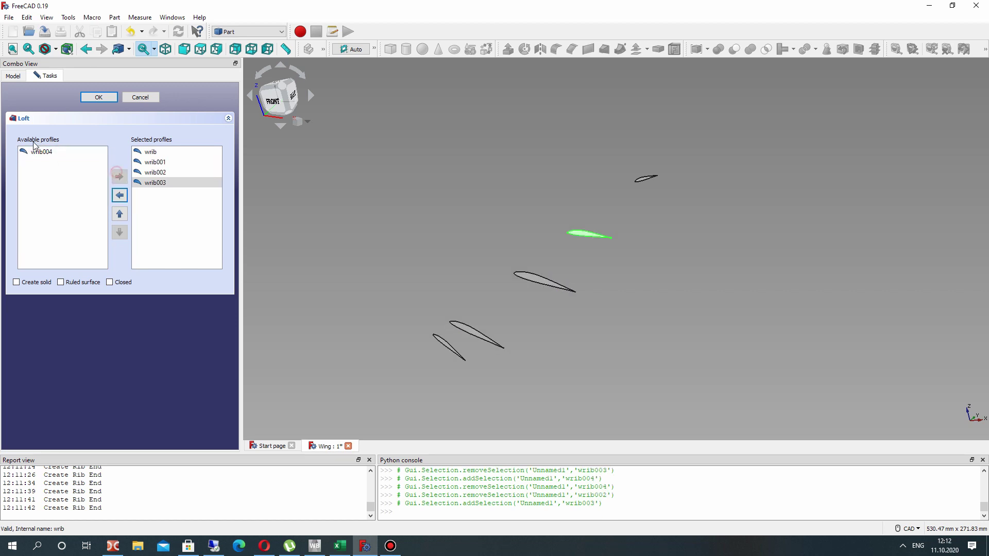
pyautogui.click(51, 153)
pyautogui.click(120, 179)
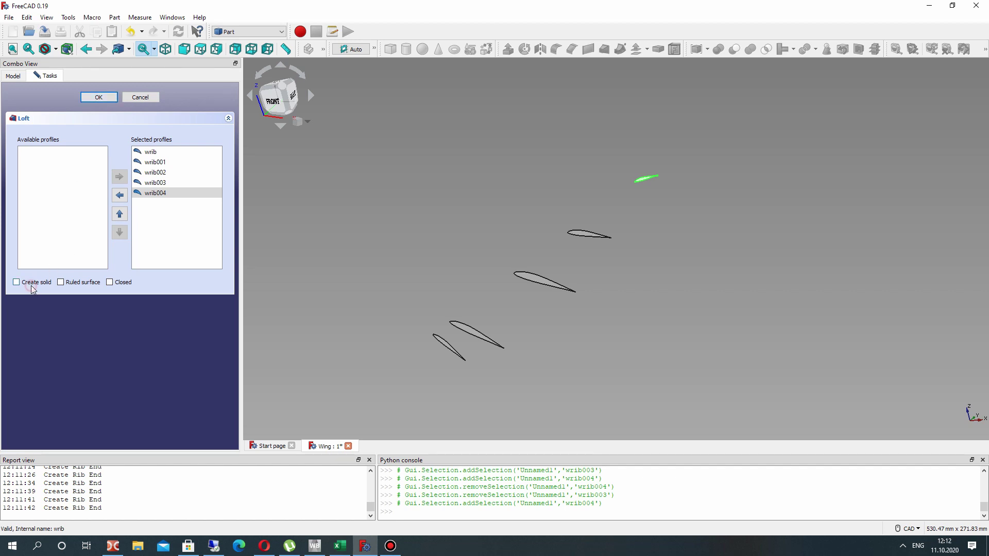
pyautogui.click(99, 97)
# Step: Hide the five rib profiles wrib to wrib004 that belong to the Loft
pyautogui.moveTo(441, 252); pyautogui.dragTo(582, 271, button='right')
pyautogui.click(582, 271)
pyautogui.scroll(3, 560, 314)
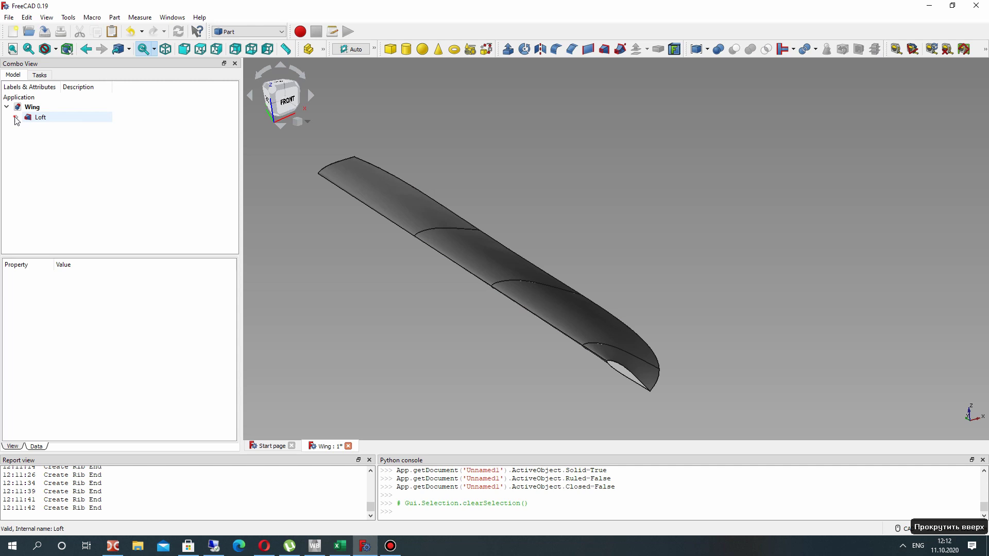
pyautogui.click(17, 116)
pyautogui.click(52, 128)
pyautogui.keyDown('shift'); pyautogui.click(56, 169); pyautogui.keyUp('shift')
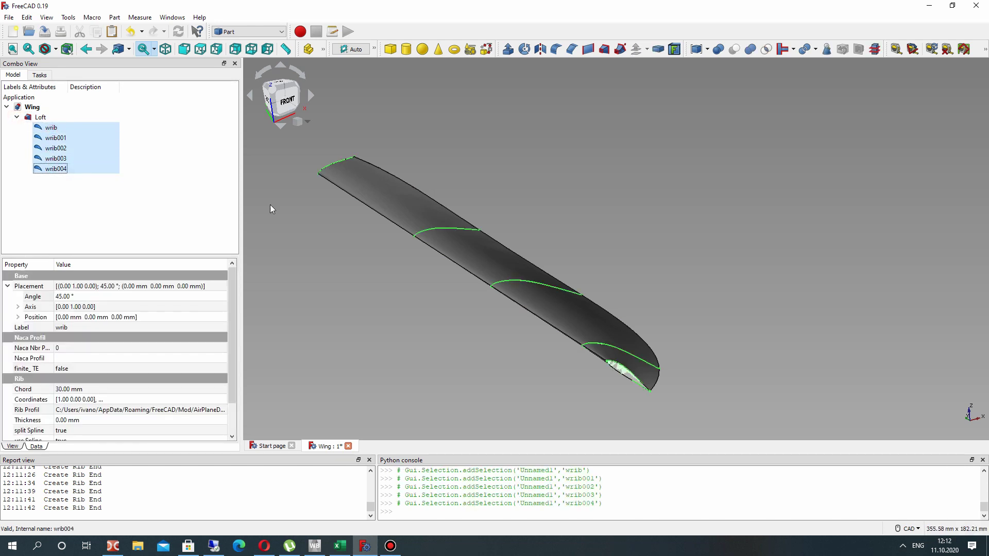
pyautogui.press('space')
# Step: Examine the shape, twist and taper of the lofted wing from several sides and up close
pyautogui.moveTo(424, 301); pyautogui.dragTo(581, 261, button='right')
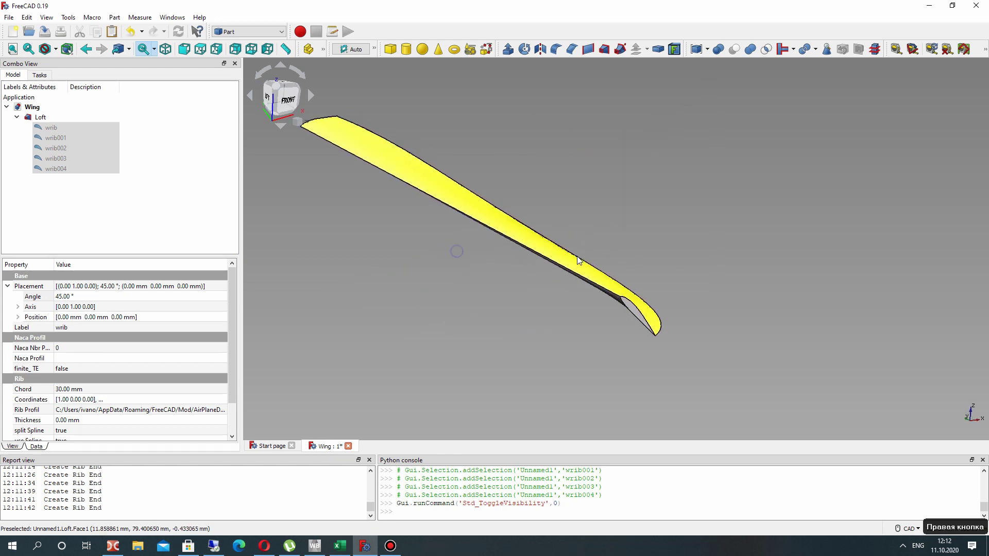
pyautogui.click(516, 250)
pyautogui.scroll(5, 516, 250)
pyautogui.moveTo(475, 241); pyautogui.dragTo(195, 100, button='middle')
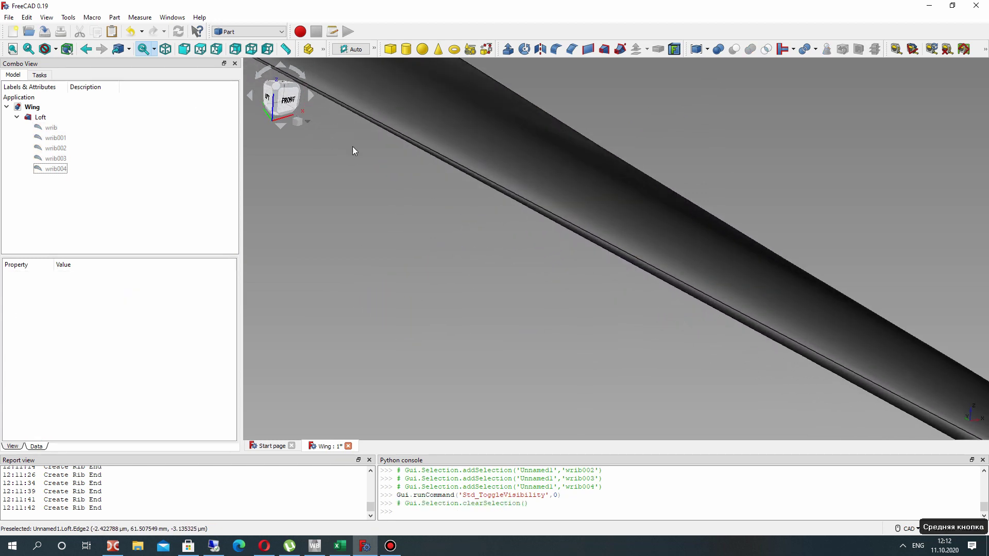
pyautogui.scroll(-10, 353, 151)
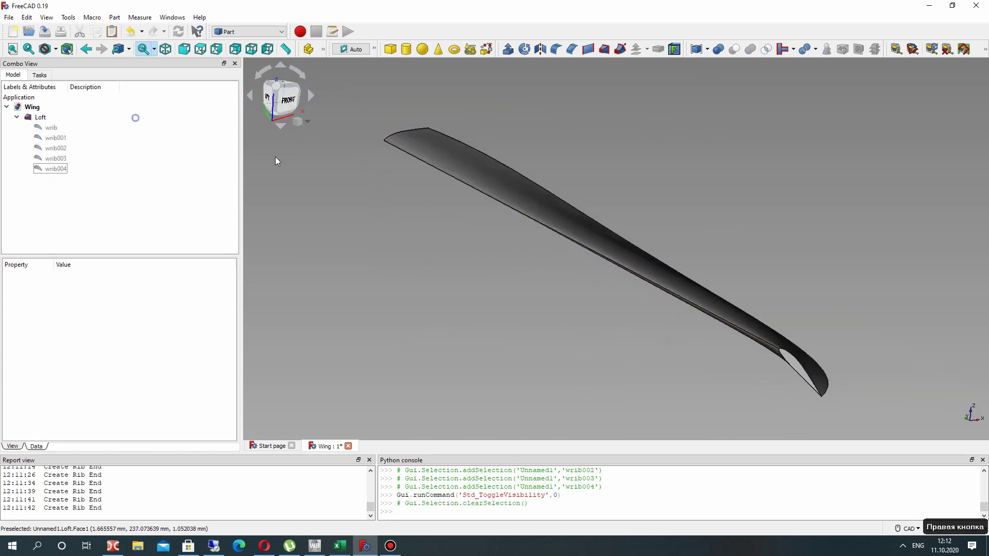
pyautogui.rightClick(295, 156)
pyautogui.click(524, 287)
pyautogui.moveTo(481, 314); pyautogui.dragTo(587, 210, button='right')
pyautogui.moveTo(587, 210); pyautogui.dragTo(602, 188, button='middle')
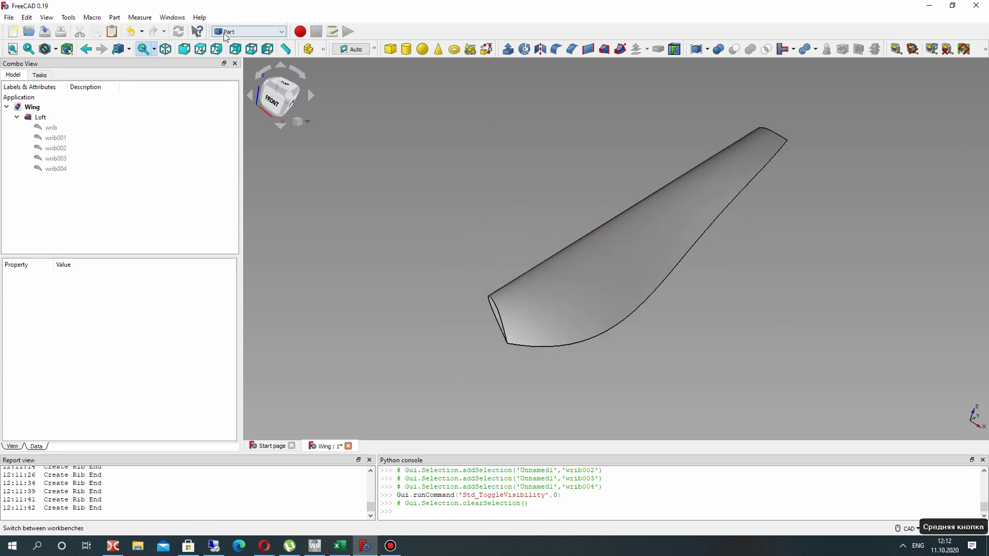
pyautogui.doubleClick(40, 117)
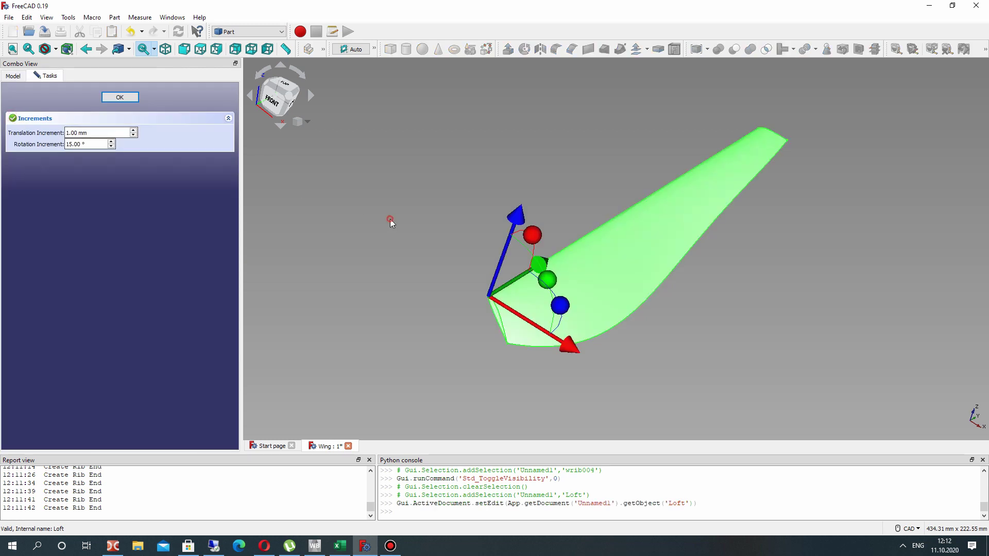
pyautogui.click(390, 220)
pyautogui.click(119, 98)
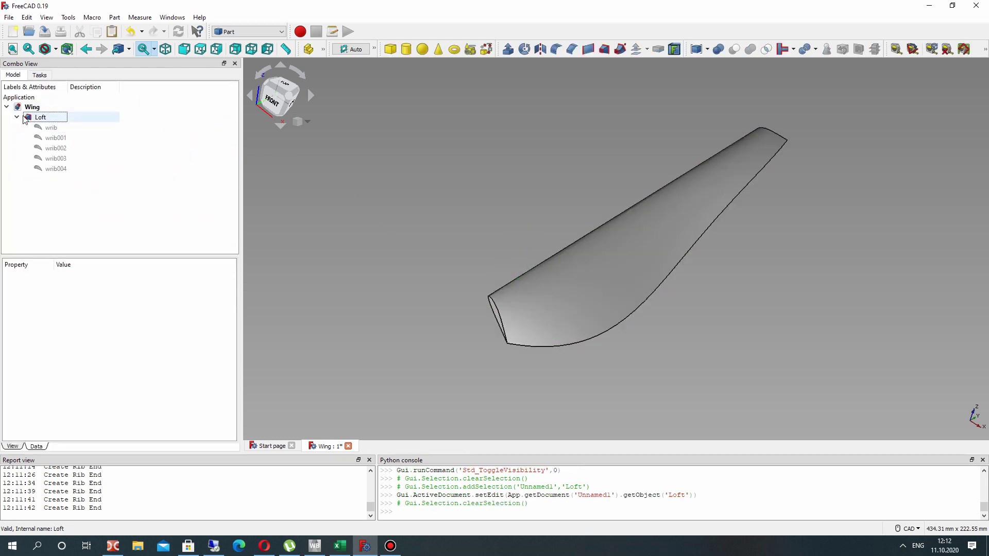
# Step: Switch to the Part Design workbench and create a new body
pyautogui.click(232, 31)
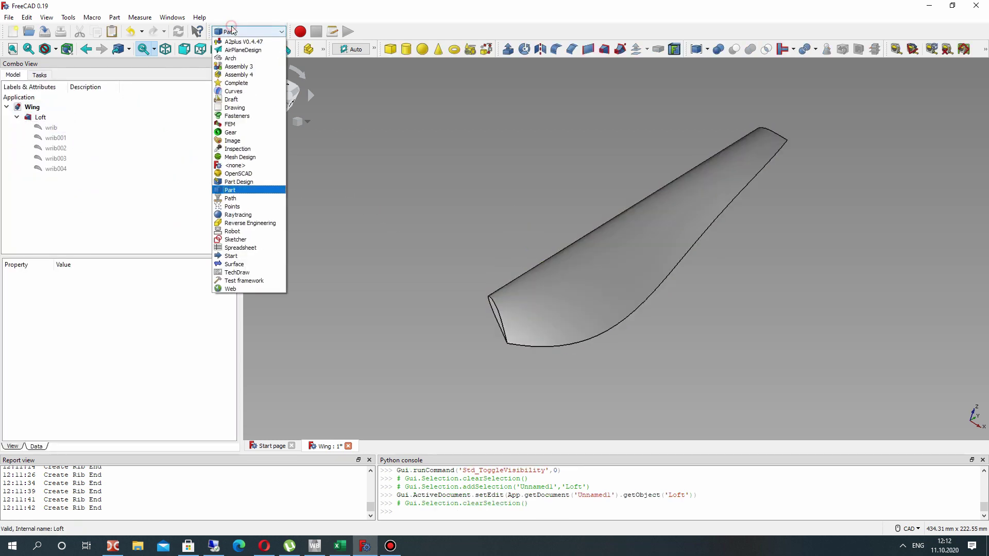
pyautogui.click(236, 184)
pyautogui.click(34, 107)
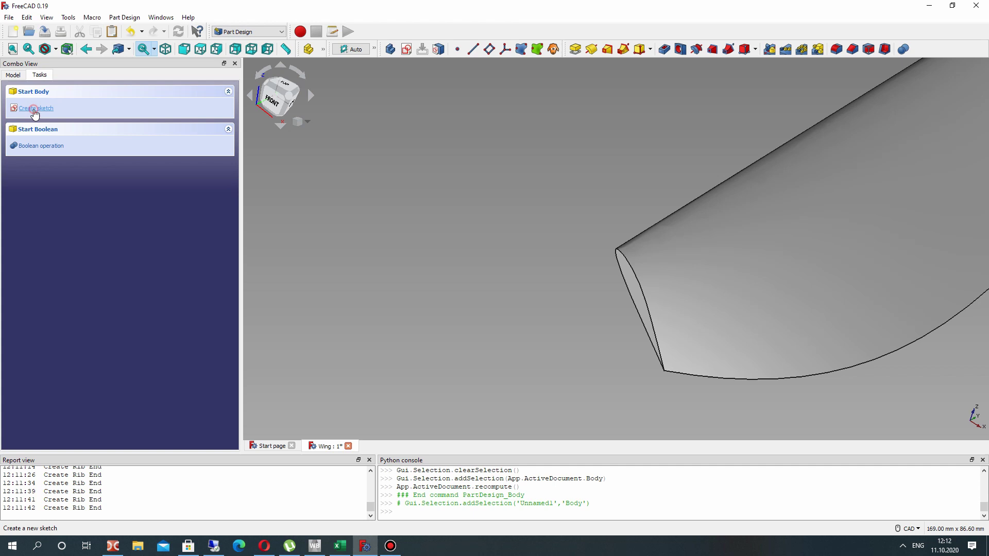
pyautogui.click(15, 75)
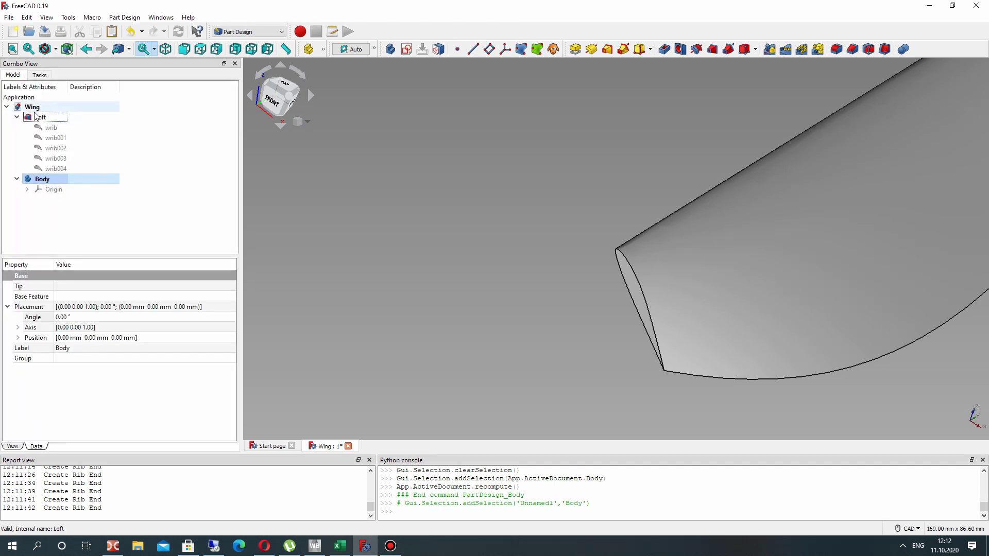
# Step: Move the Loft into the new body as its base feature
pyautogui.moveTo(35, 117); pyautogui.dragTo(36, 186)
pyautogui.click(58, 200)
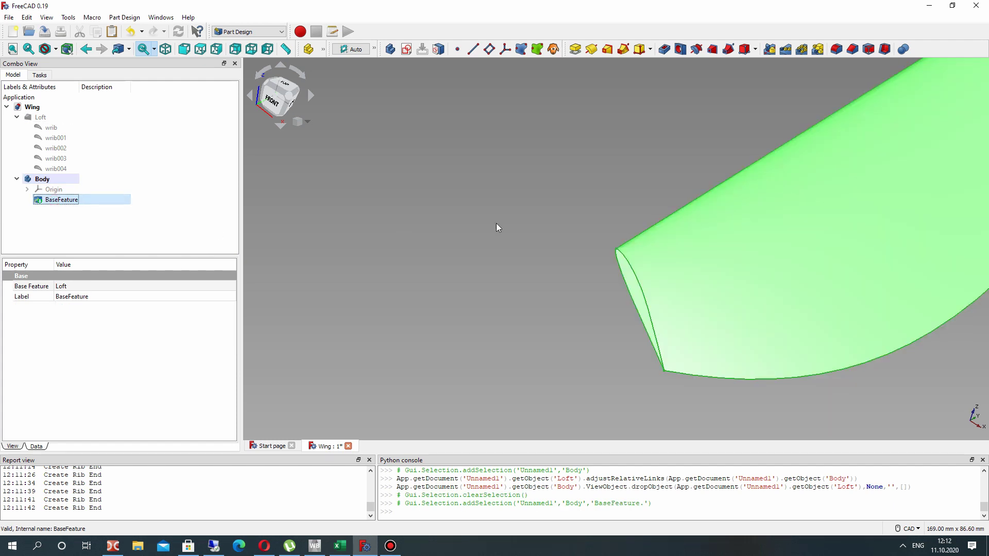
pyautogui.scroll(-3, 490, 226)
pyautogui.click(551, 223)
# Step: Create a sketch on the end face at the wing's root
pyautogui.moveTo(551, 222); pyautogui.dragTo(524, 251, button='middle')
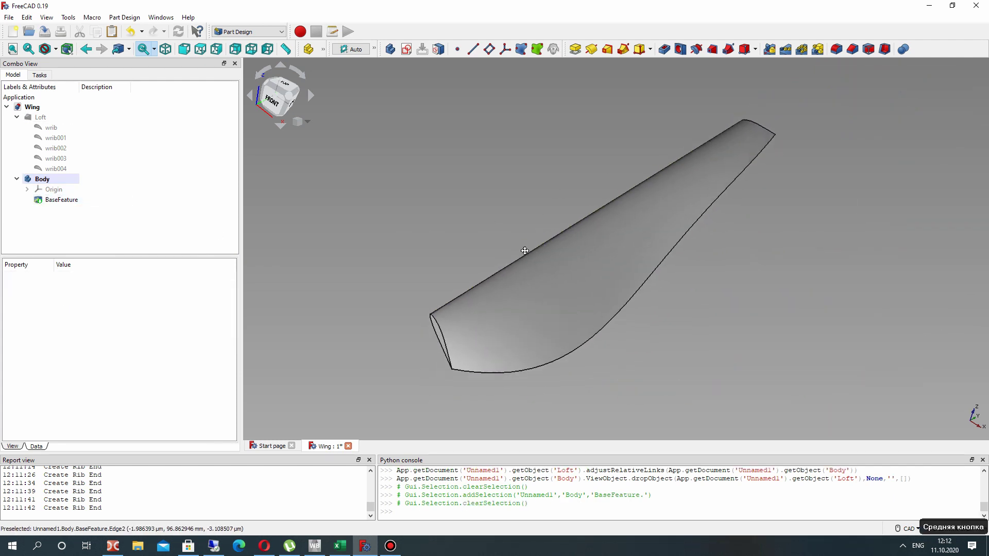
pyautogui.scroll(3, 476, 404)
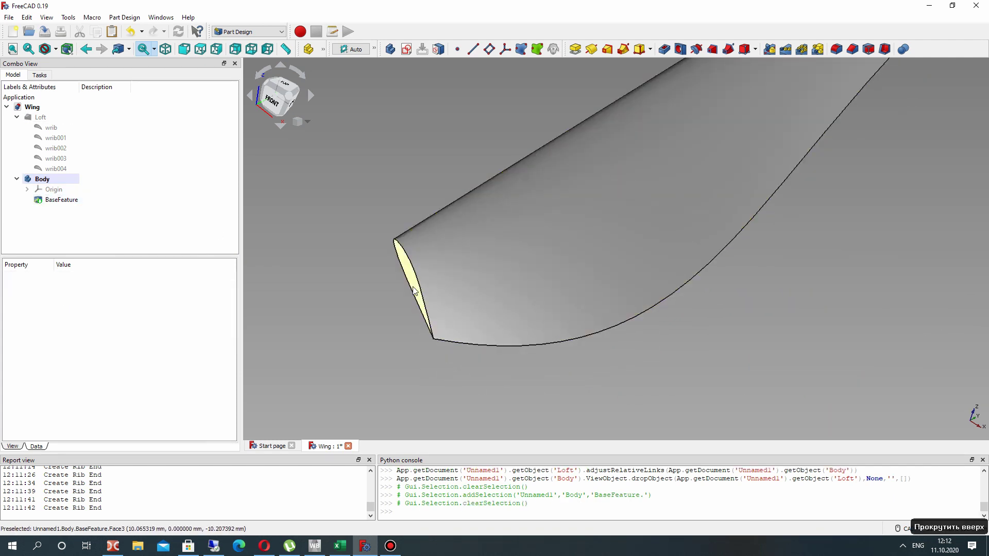
pyautogui.scroll(4, 404, 276)
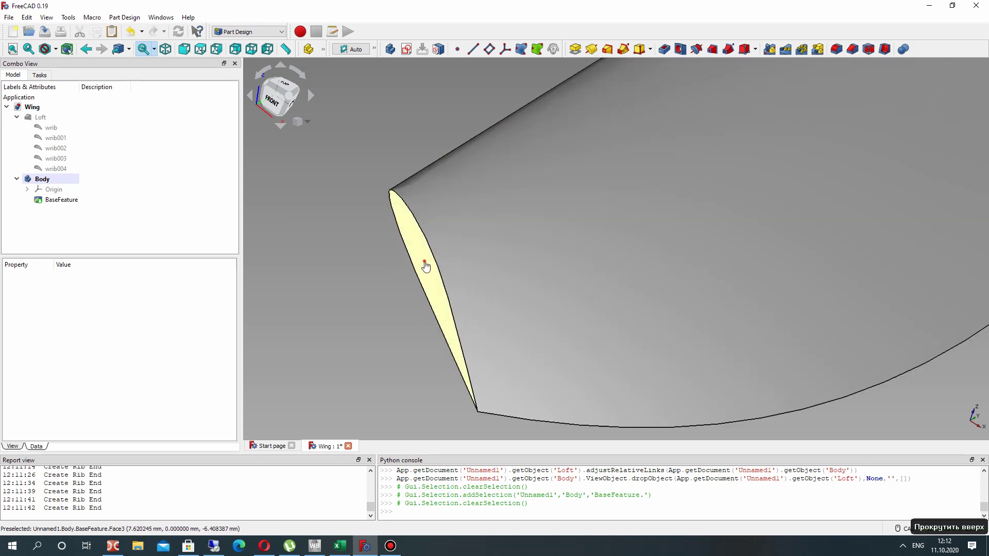
pyautogui.click(425, 265)
pyautogui.click(407, 48)
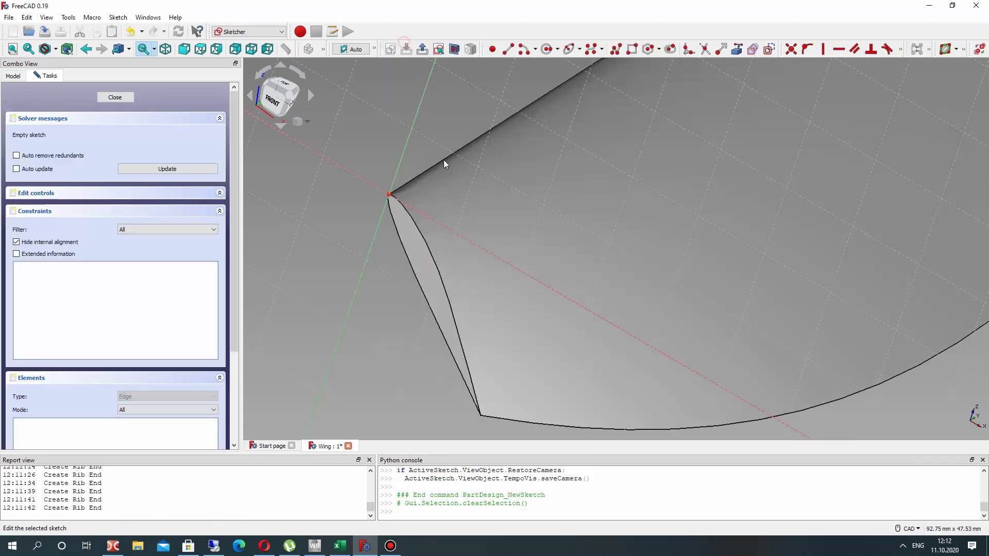
pyautogui.moveTo(508, 263)
pyautogui.mouseDown(button='middle')
pyautogui.moveTo(492, 403)
pyautogui.moveTo(530, 360)
pyautogui.mouseUp(button='middle')
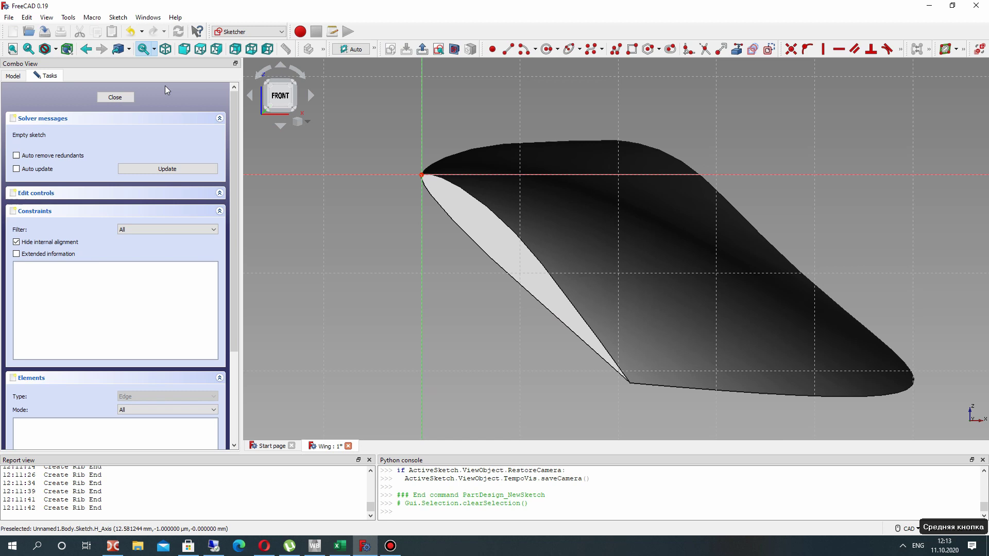
# Step: Toggle the sketch's construction geometry mode
pyautogui.click(119, 18)
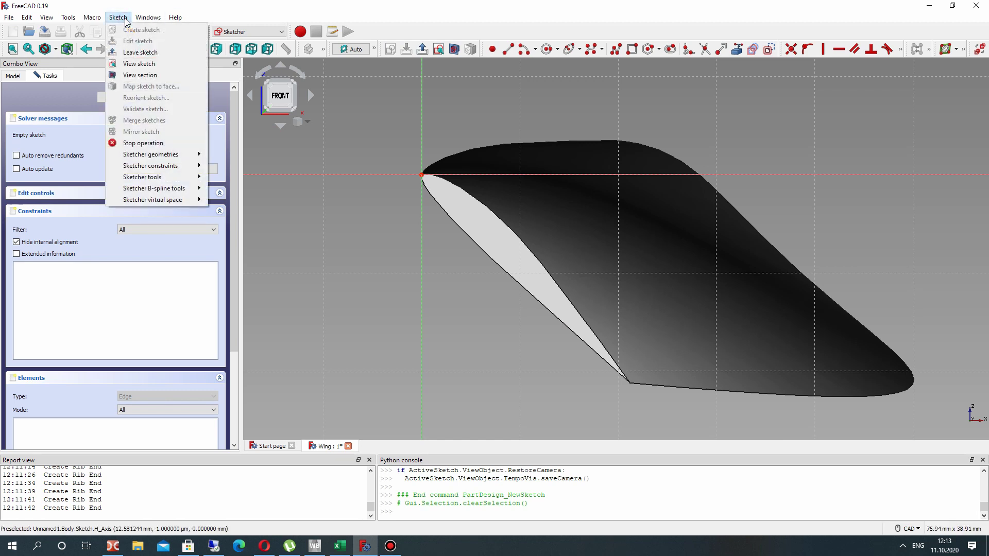
pyautogui.moveTo(154, 154)
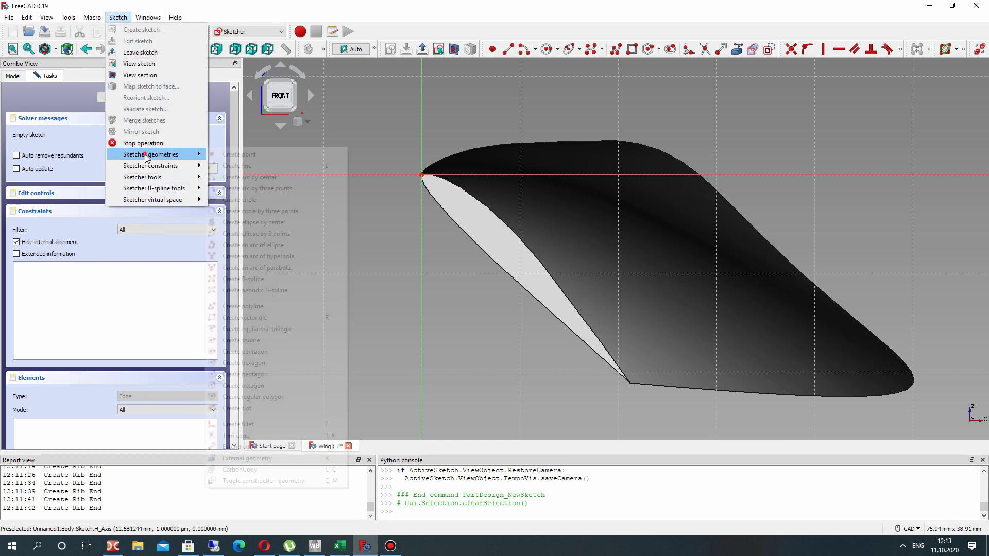
pyautogui.click(232, 479)
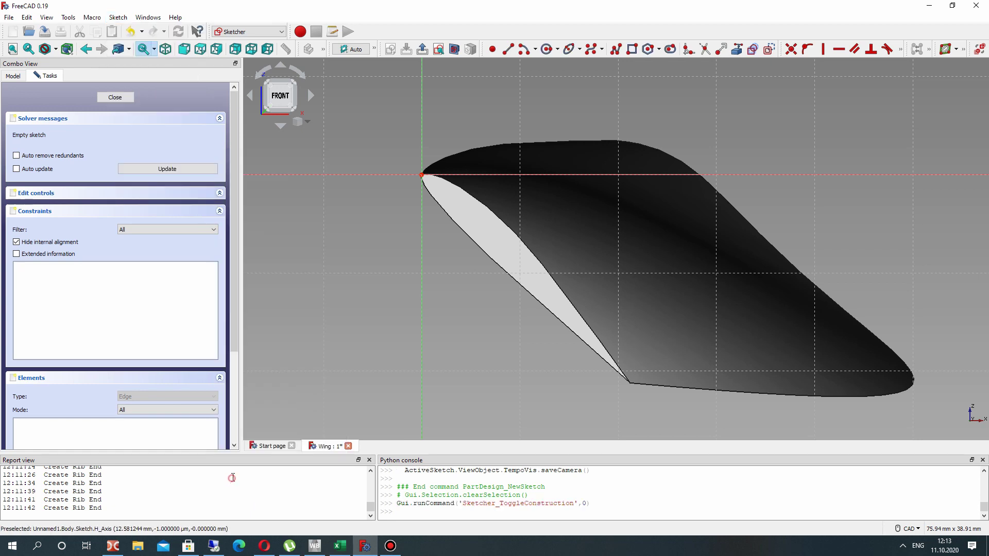
# Step: Link the trailing-edge vertex of the root face into the sketch as external geometry
pyautogui.click(492, 49)
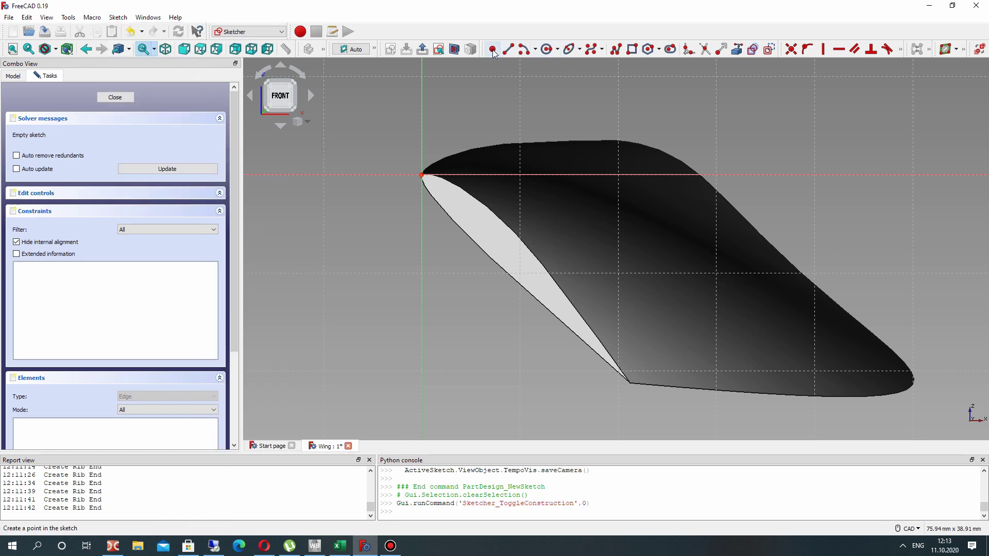
pyautogui.click(737, 48)
pyautogui.click(631, 384)
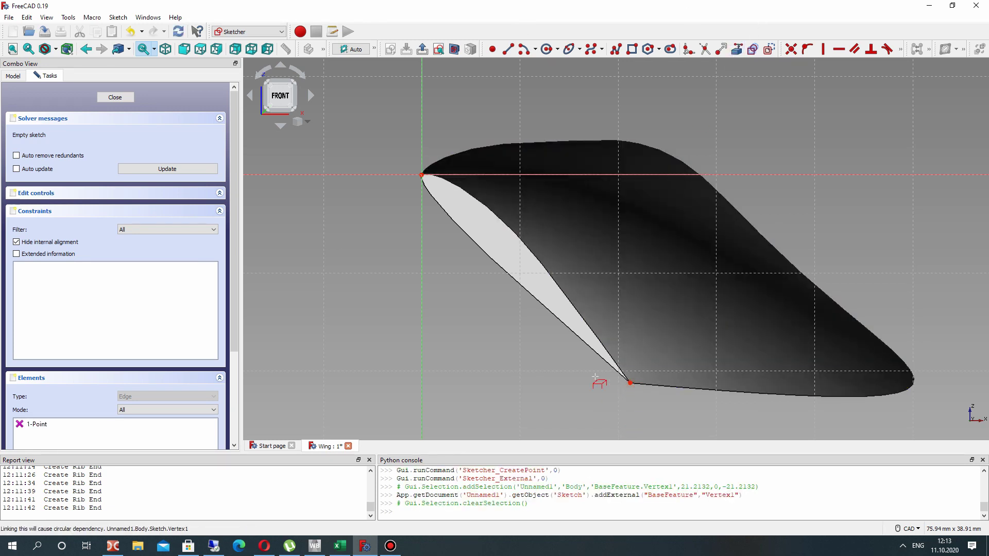
# Step: Draw a construction line along the root face's chord from the sketch origin to the linked trailing-edge vertex
pyautogui.click(508, 49)
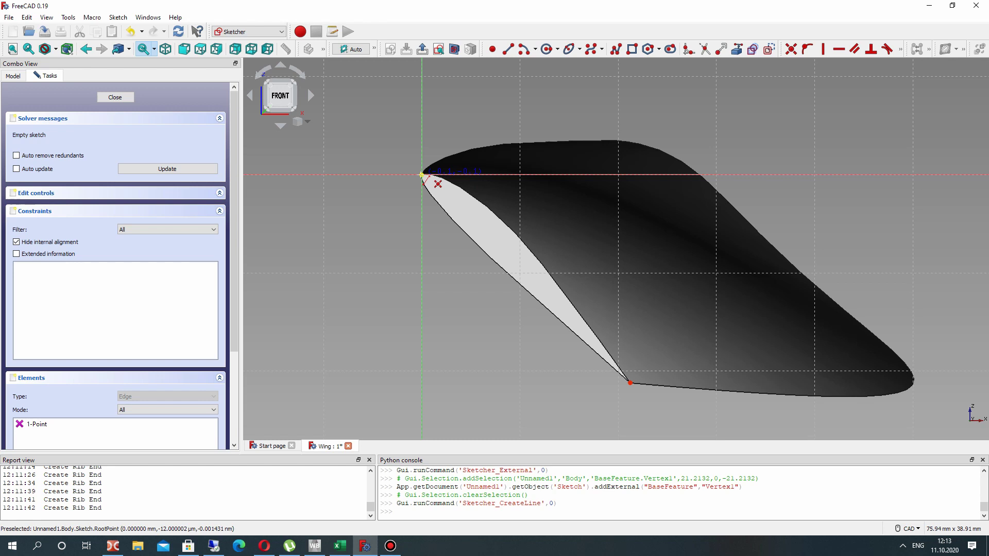
pyautogui.click(423, 175)
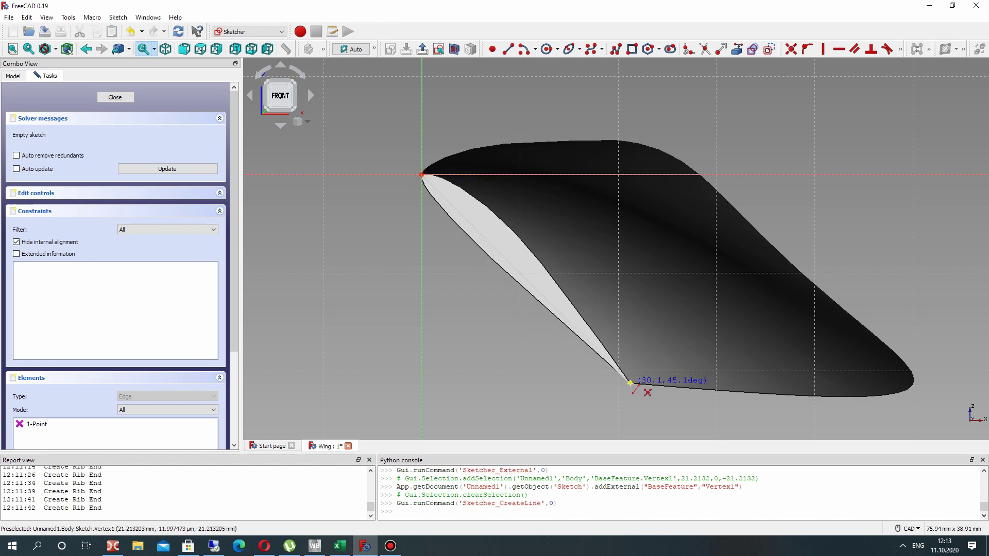
pyautogui.click(630, 383)
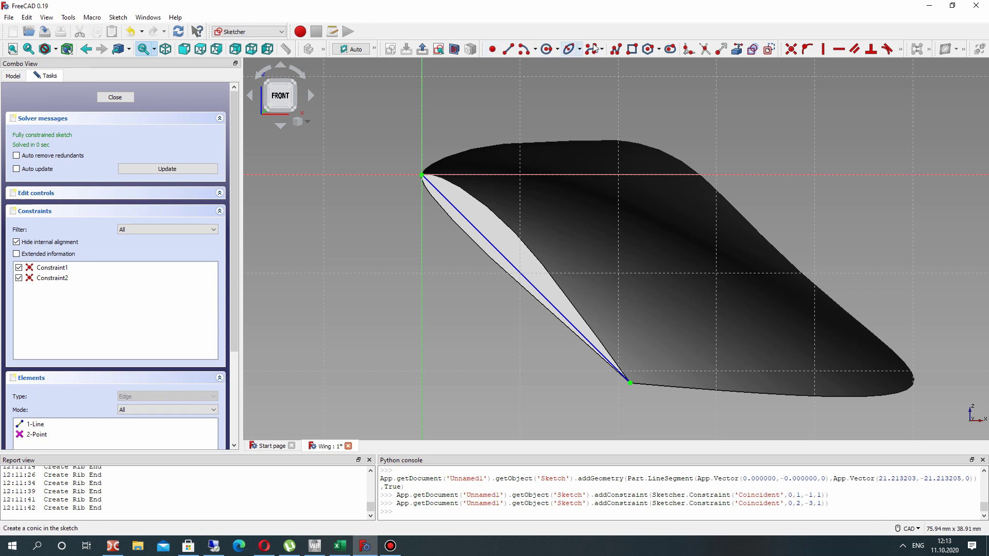
# Step: Switch back to normal geometry and draw a circle of about 5.3 mm radius centred on the chord line near its midpoint
pyautogui.click(492, 49)
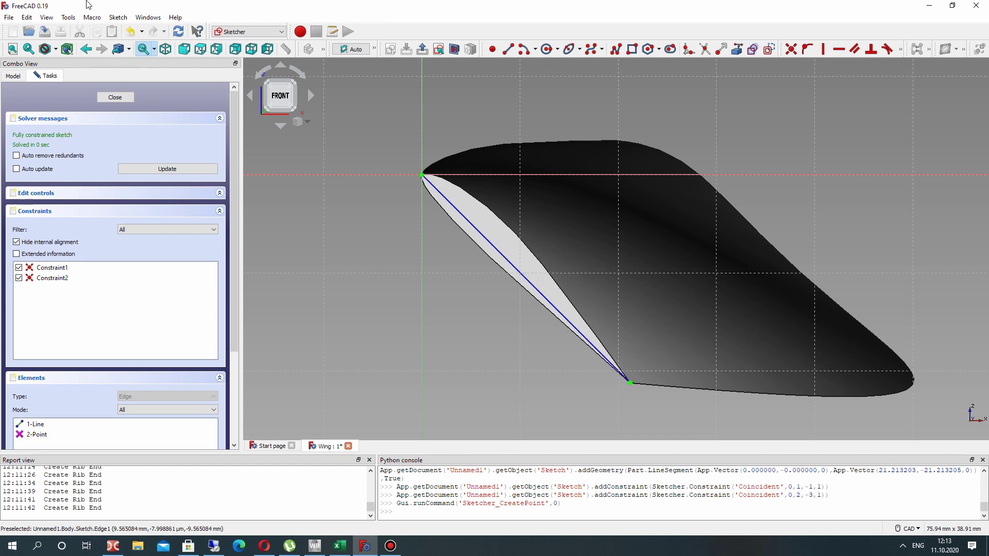
pyautogui.click(110, 18)
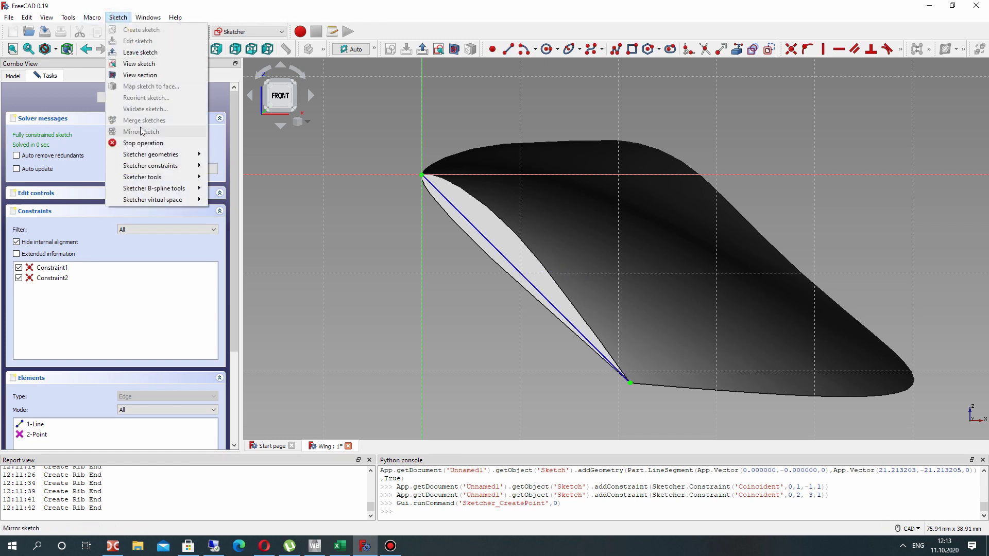
pyautogui.click(176, 156)
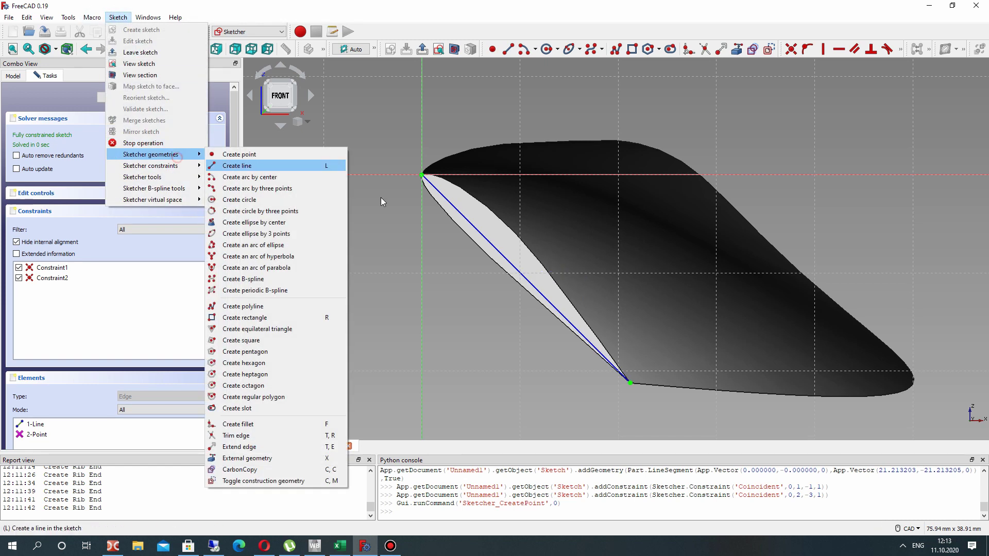
pyautogui.click(240, 482)
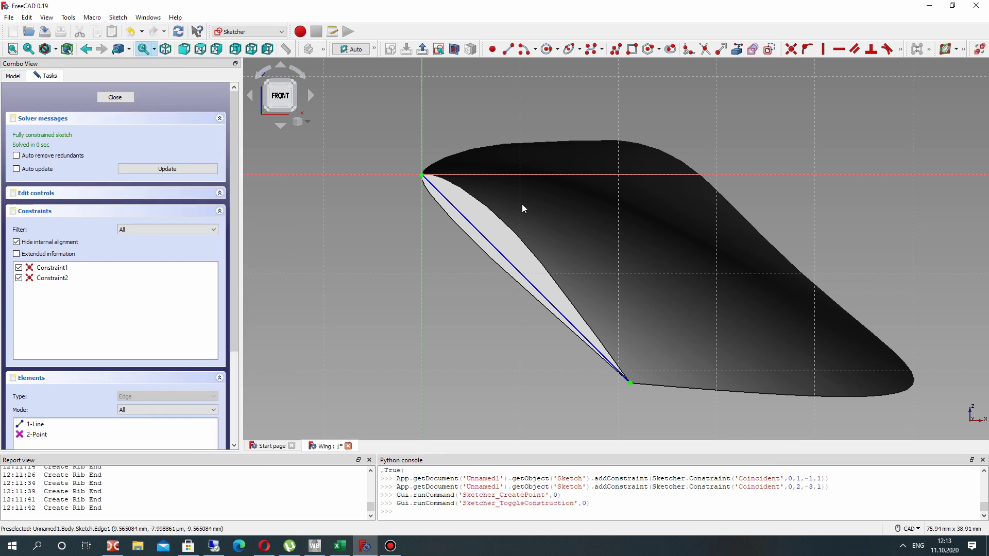
pyautogui.click(547, 49)
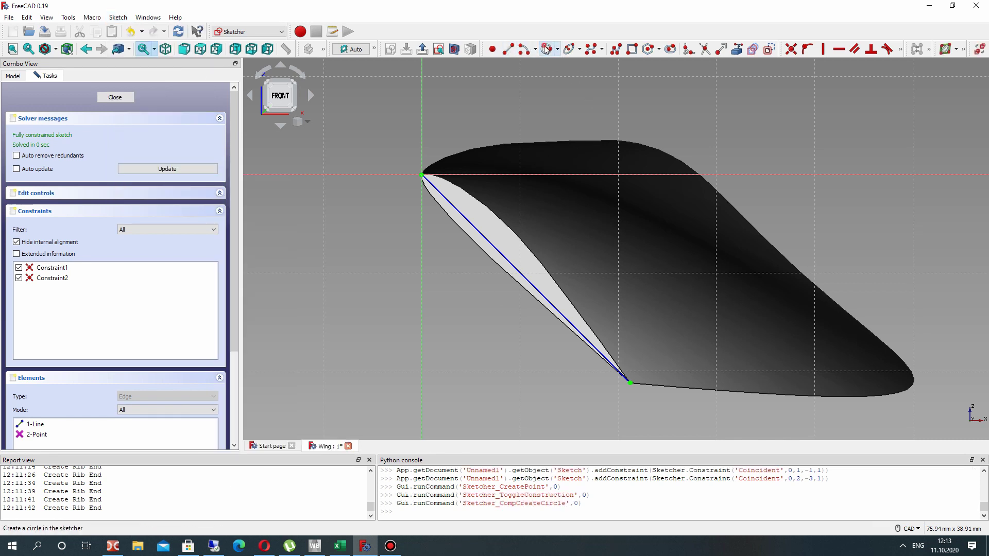
pyautogui.click(523, 276)
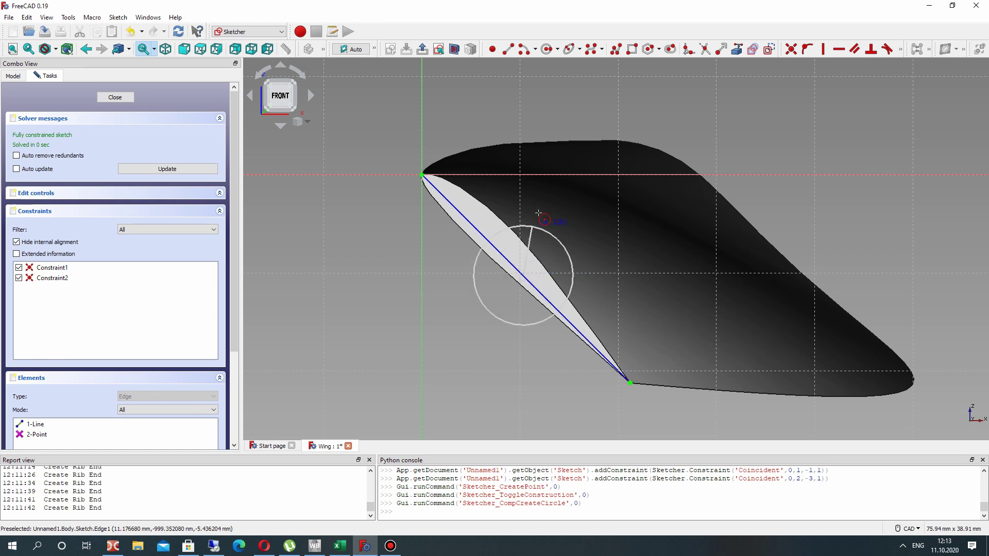
pyautogui.click(471, 278)
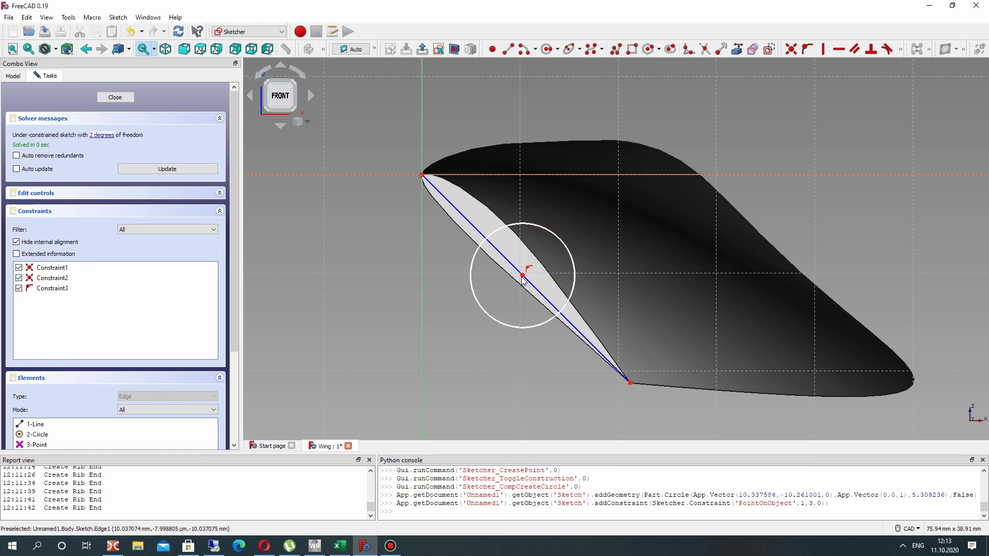
# Step: Constrain the distance between the circle's centre and the sketch origin to 15 mm
pyautogui.click(523, 276)
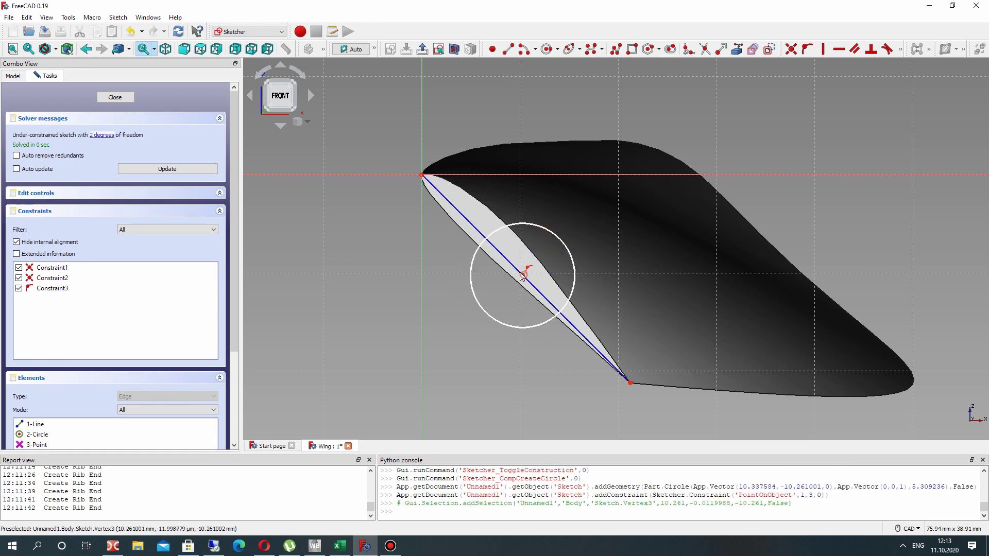
pyautogui.click(422, 175)
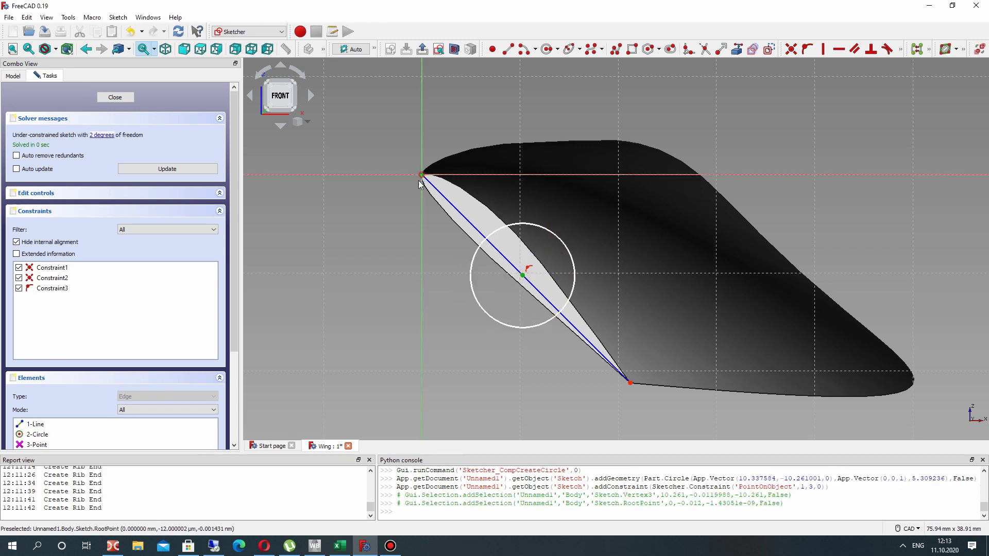
pyautogui.click(900, 49)
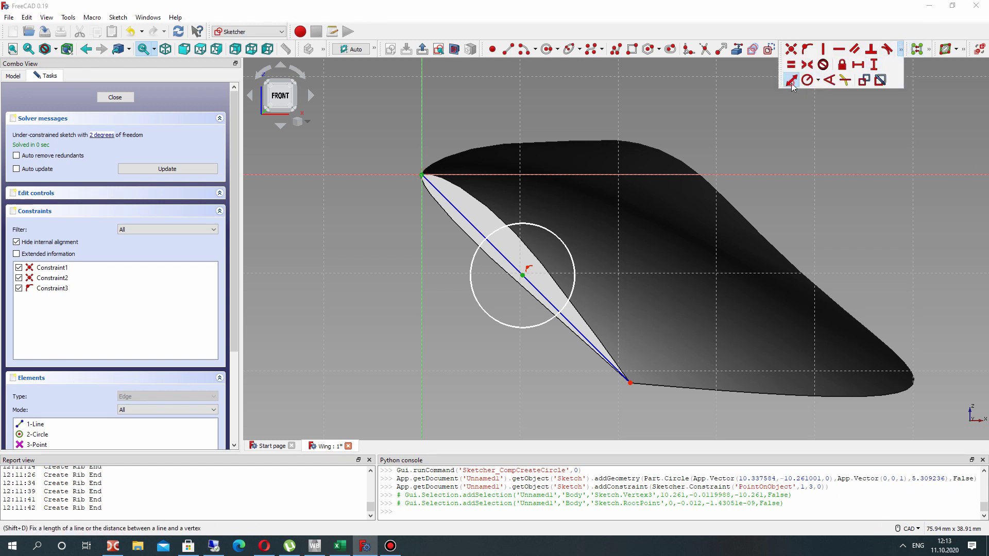
pyautogui.click(792, 81)
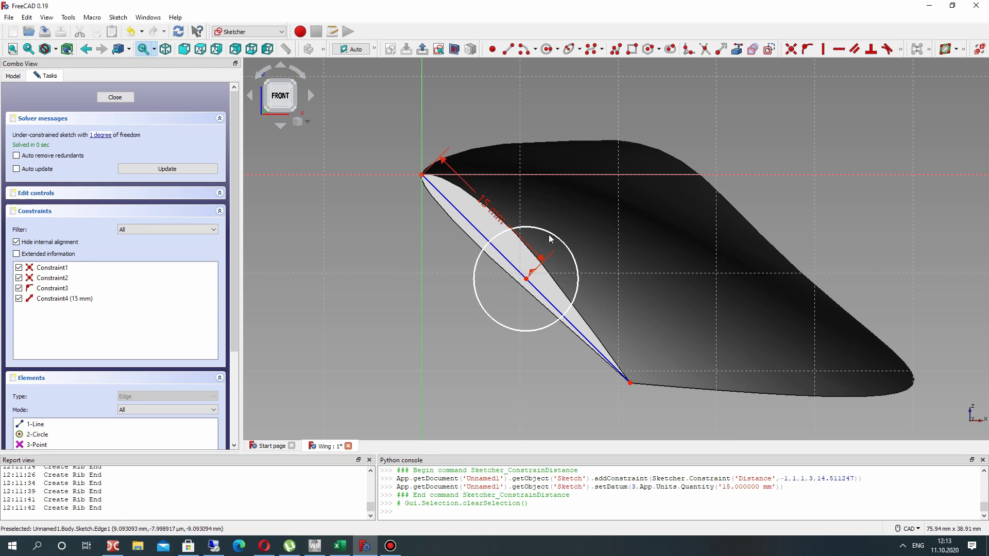
# Step: Constrain the circle's radius to 5 mm and close the sketch
pyautogui.click(541, 229)
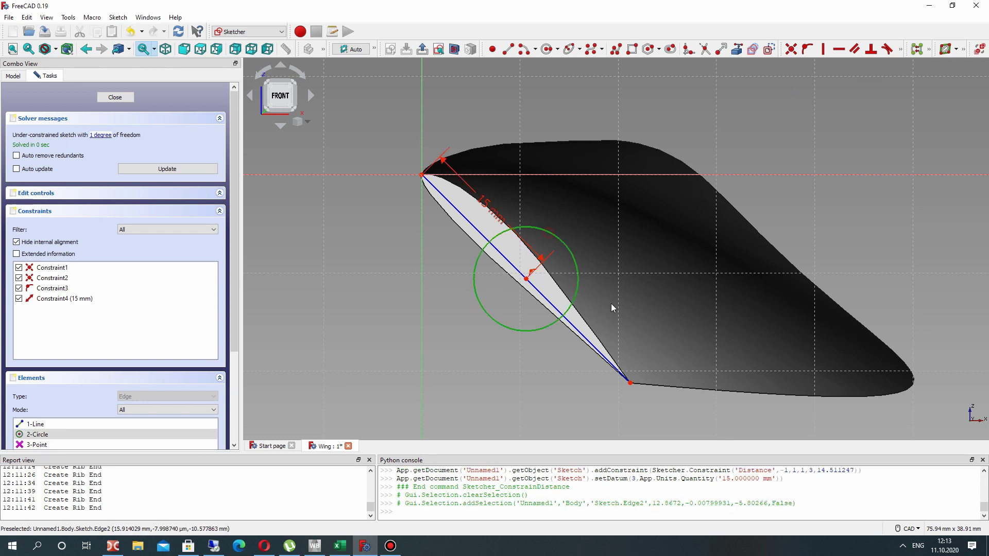
pyautogui.click(902, 50)
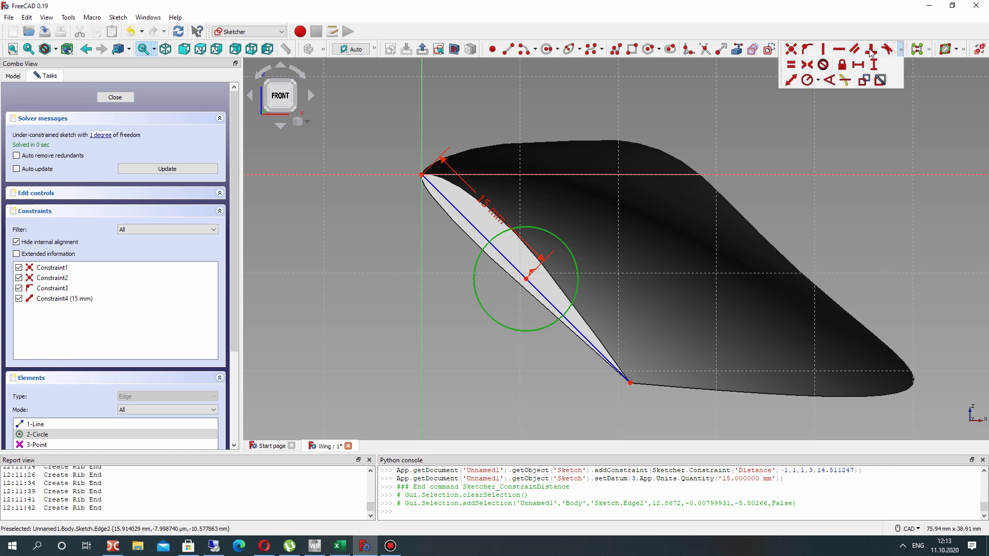
pyautogui.click(807, 80)
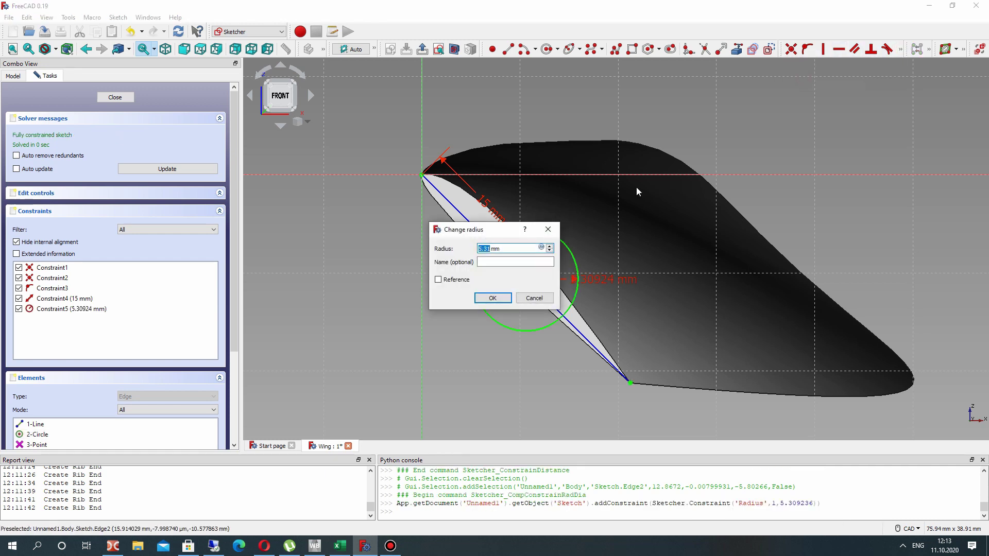
pyautogui.write('5')
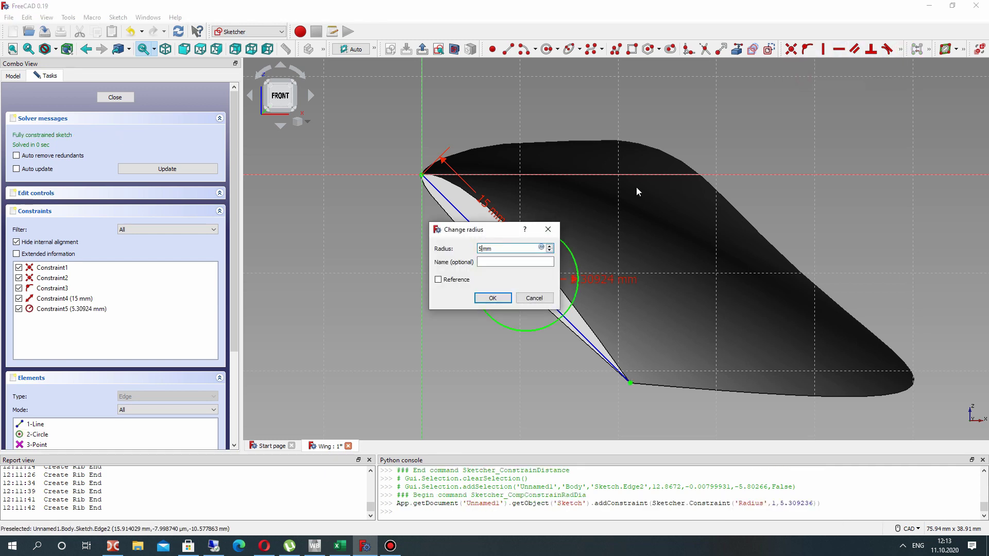
pyautogui.click(488, 297)
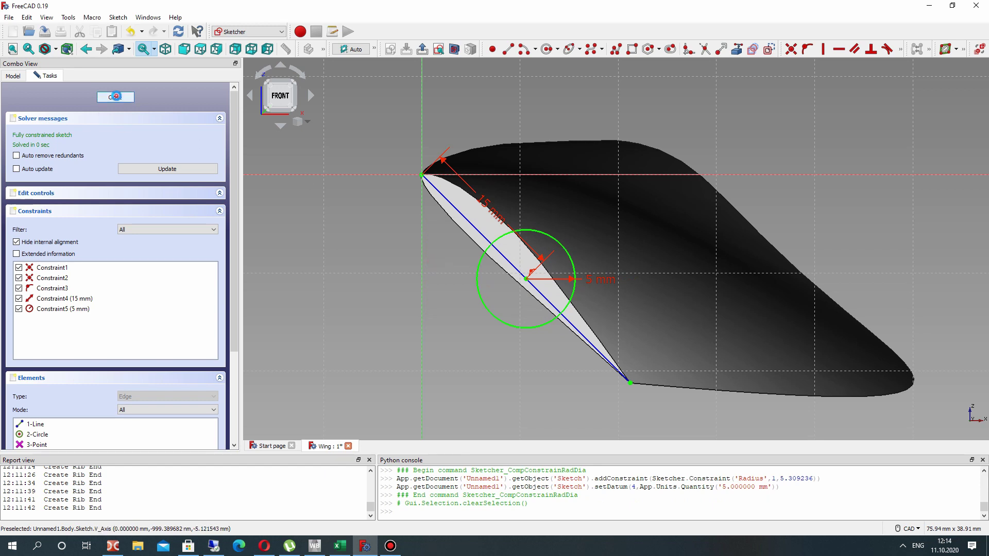
pyautogui.click(116, 97)
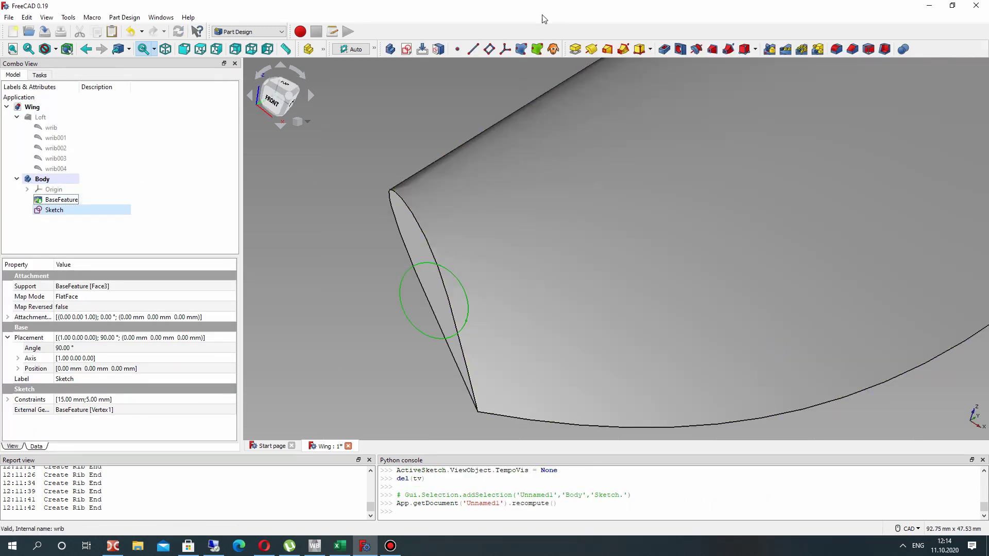
# Step: Pad the circle sketch 10 mm, symmetric to the sketch plane
pyautogui.click(573, 49)
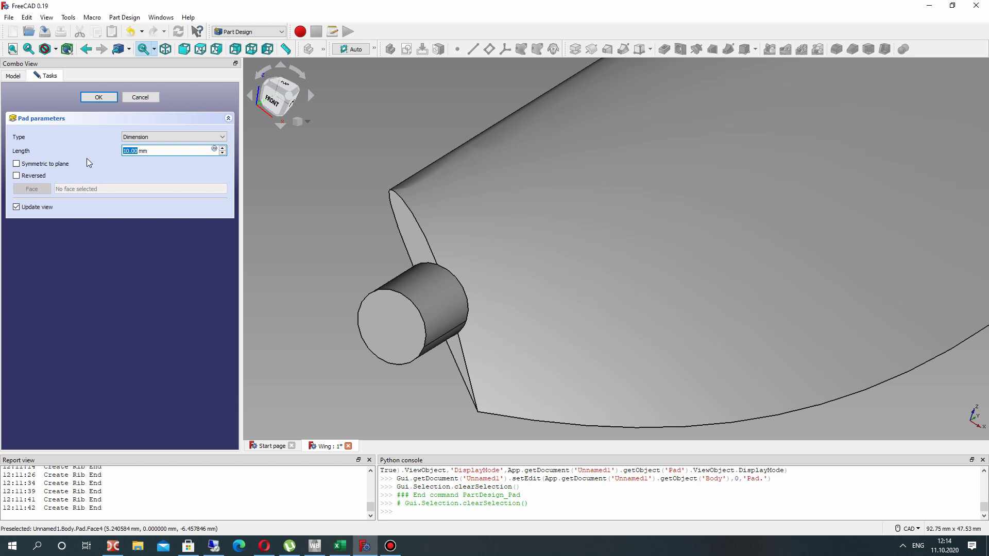
pyautogui.click(35, 164)
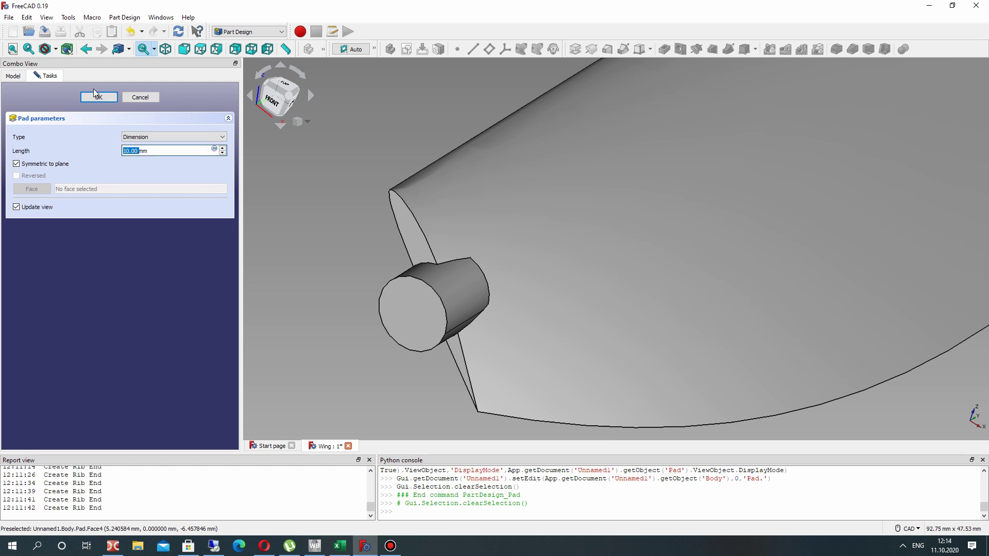
pyautogui.click(95, 96)
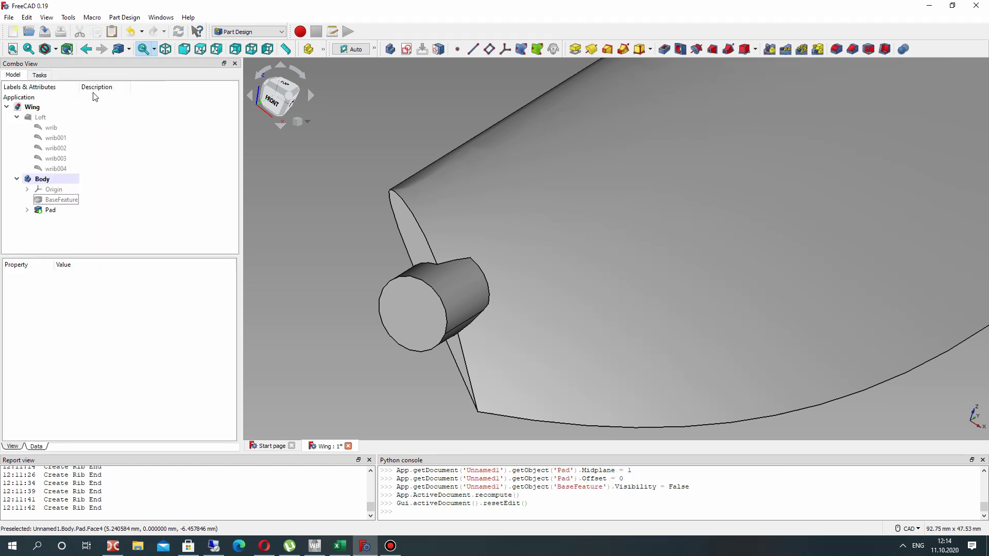
# Step: Set the Pad's Refine property to true
pyautogui.click(49, 210)
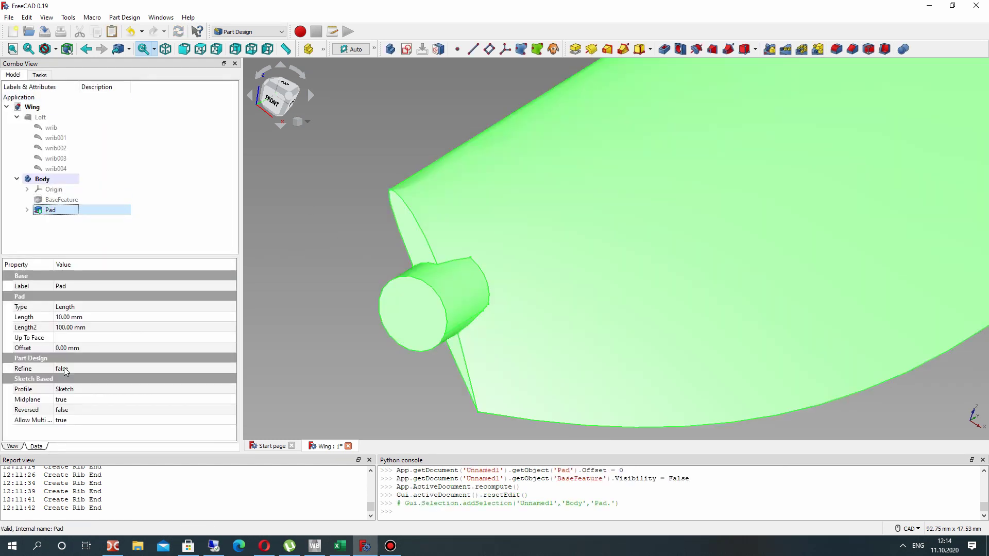
pyautogui.click(61, 369)
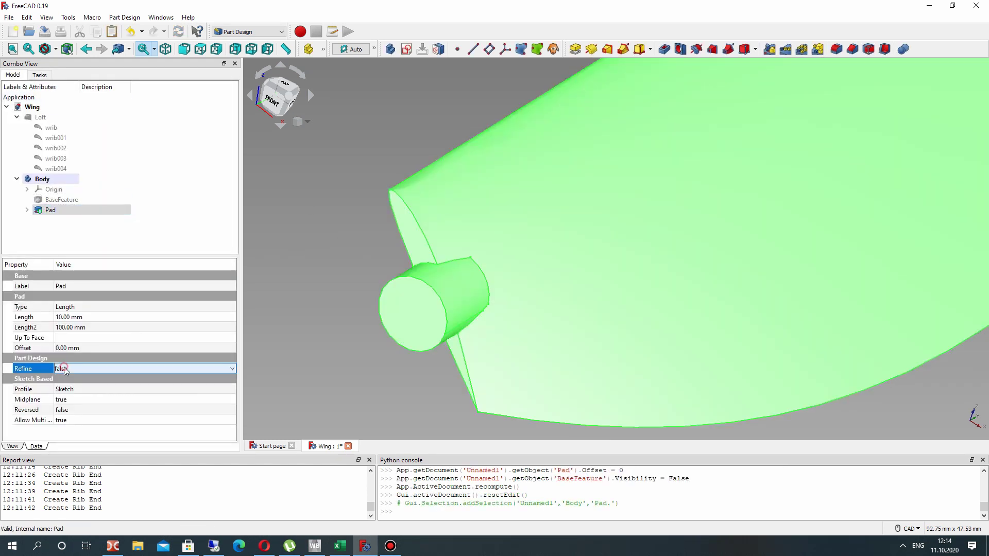
pyautogui.click(61, 387)
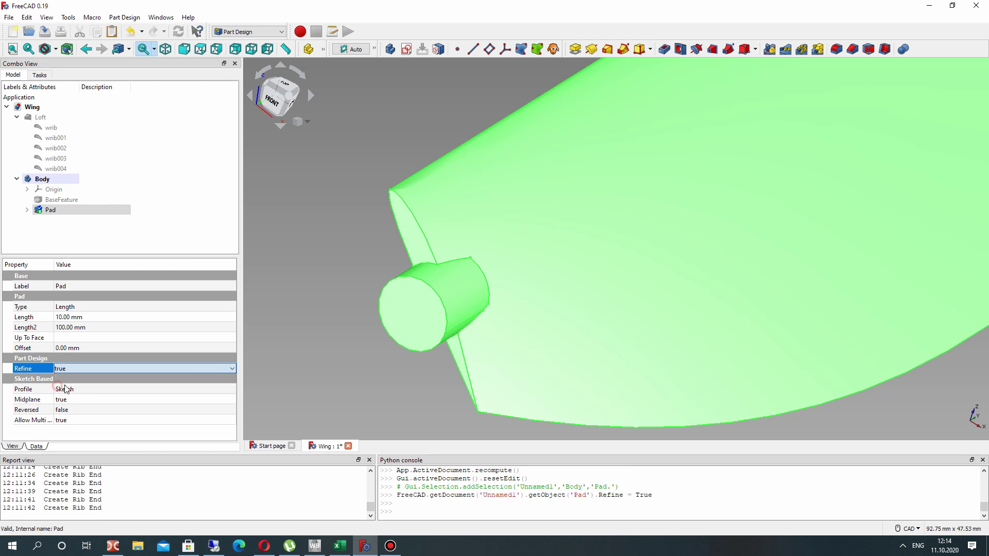
pyautogui.click(331, 238)
# Step: Chamfer the curved end edge of the pad on the wing's underside with an equal distance of 2 mm
pyautogui.moveTo(375, 255); pyautogui.dragTo(519, 115, button='right')
pyautogui.scroll(5, 697, 148)
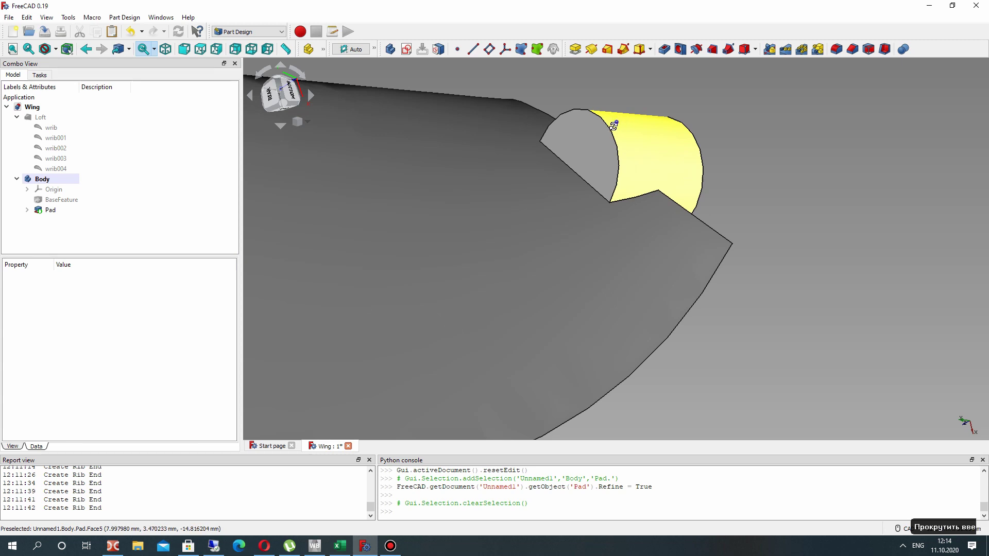
pyautogui.moveTo(613, 125); pyautogui.dragTo(568, 156, button='right')
pyautogui.click(570, 158)
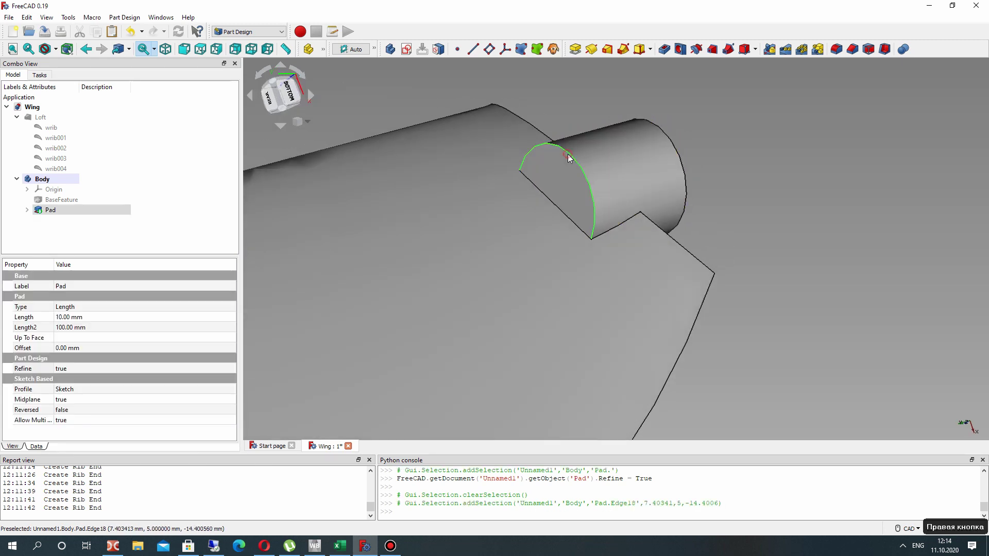
pyautogui.click(853, 49)
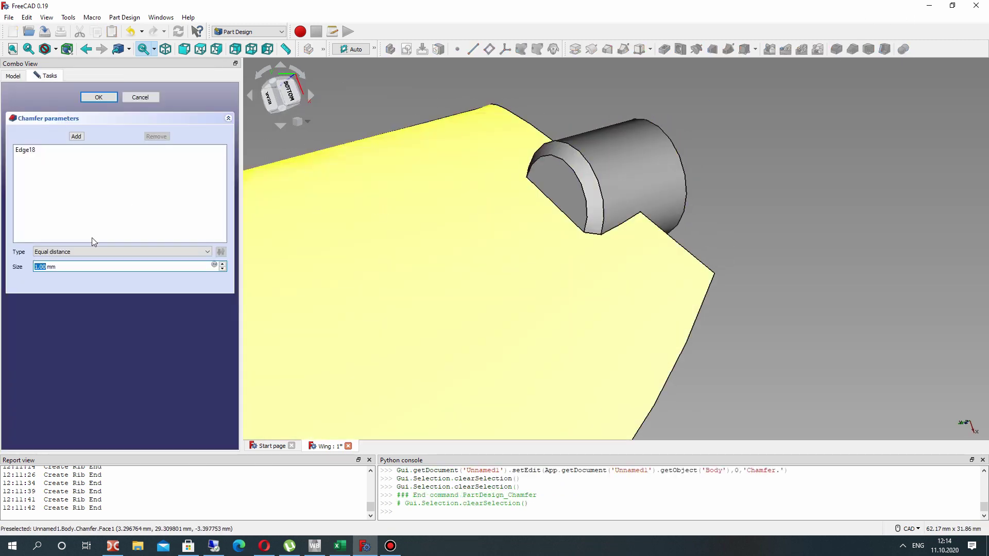
pyautogui.write('2')
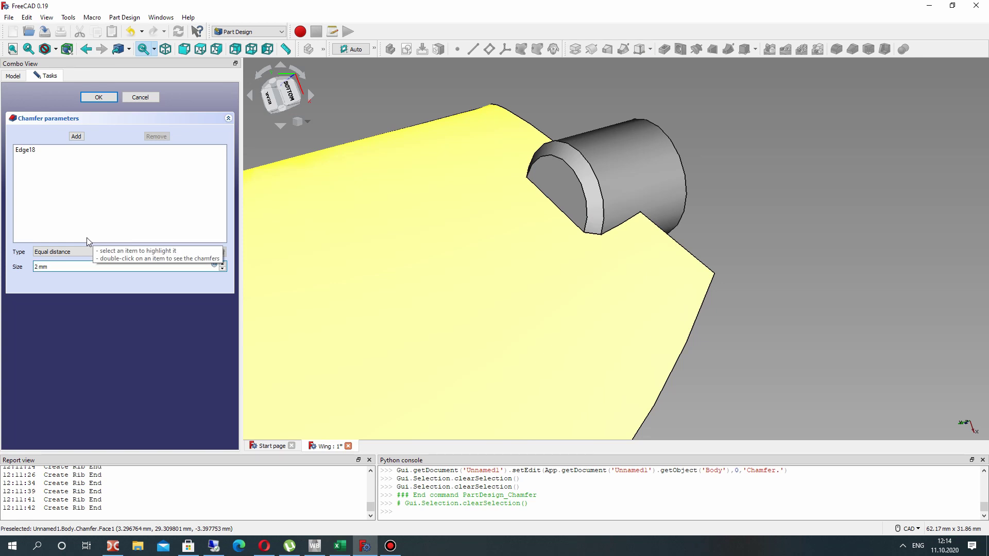
pyautogui.press('Return')
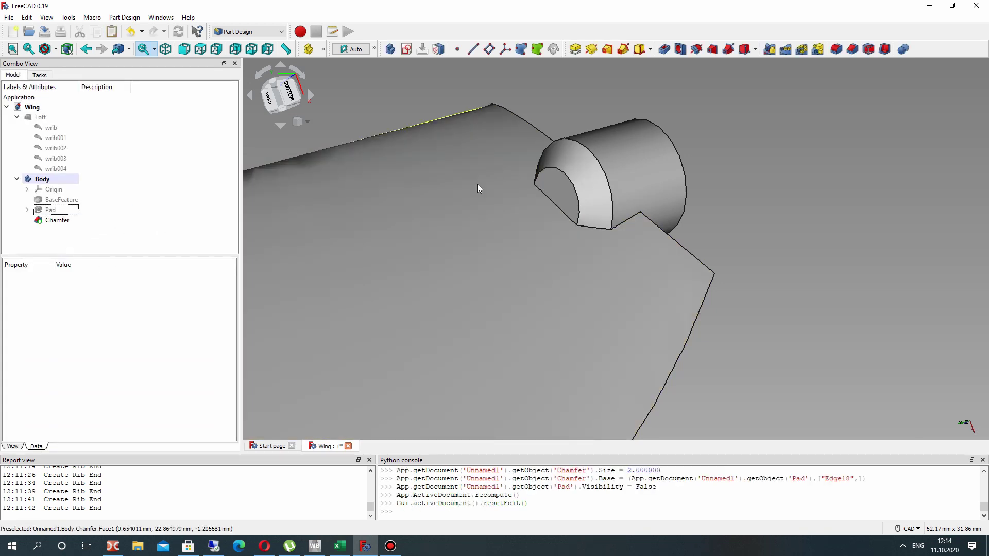
# Step: Try a size of 3 mm for the chamfer and settle on 2.5 mm
pyautogui.click(57, 220)
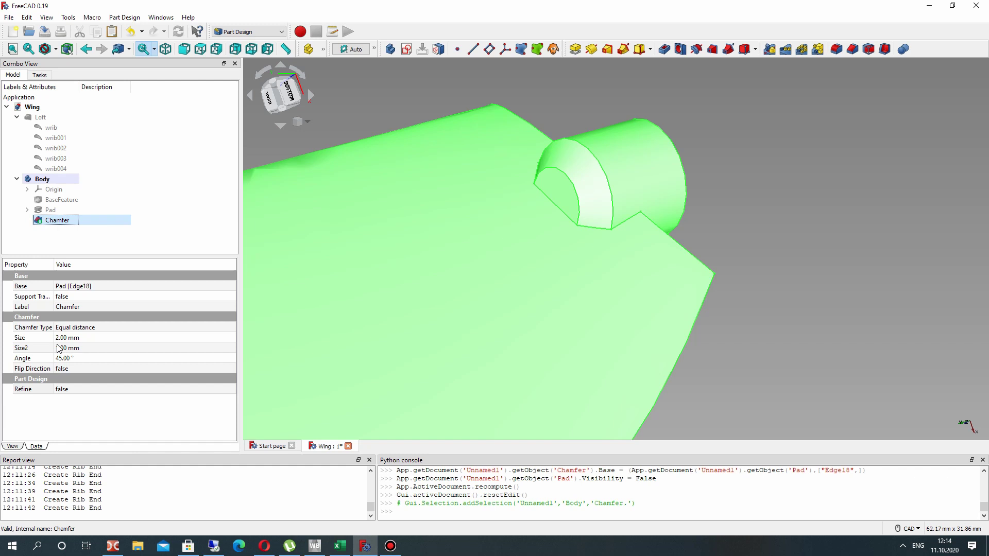
pyautogui.click(61, 337)
pyautogui.write('3')
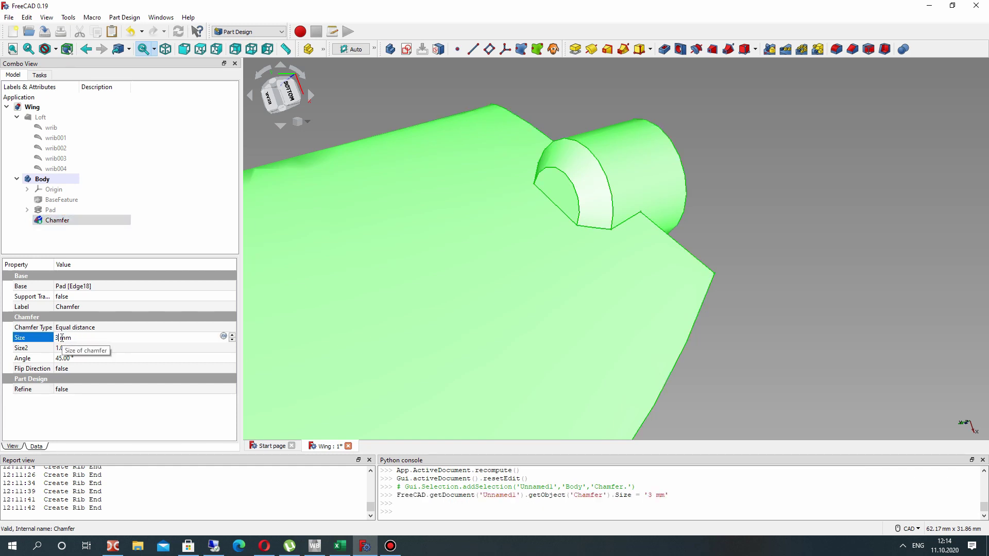
pyautogui.press('Return')
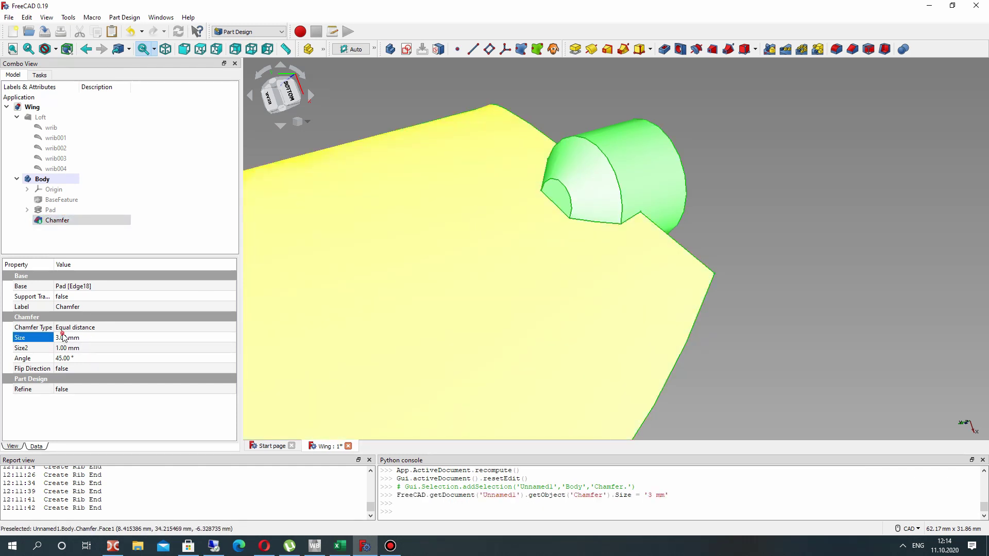
pyautogui.write('2.5')
pyautogui.press('Return')
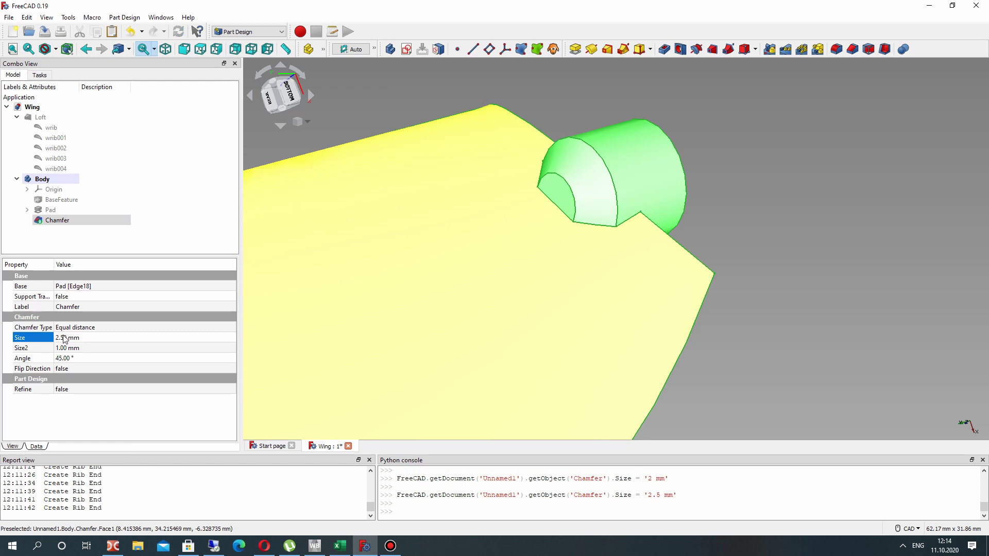
# Step: Fillet the straight edge where the pad's inner end face meets the wing's underside with a radius of 2 mm
pyautogui.click(694, 220)
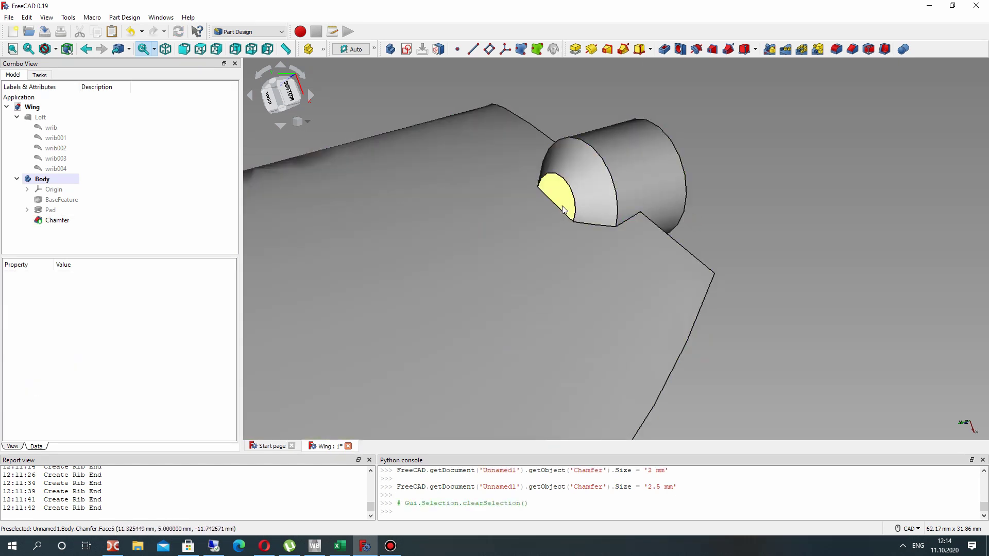
pyautogui.click(562, 214)
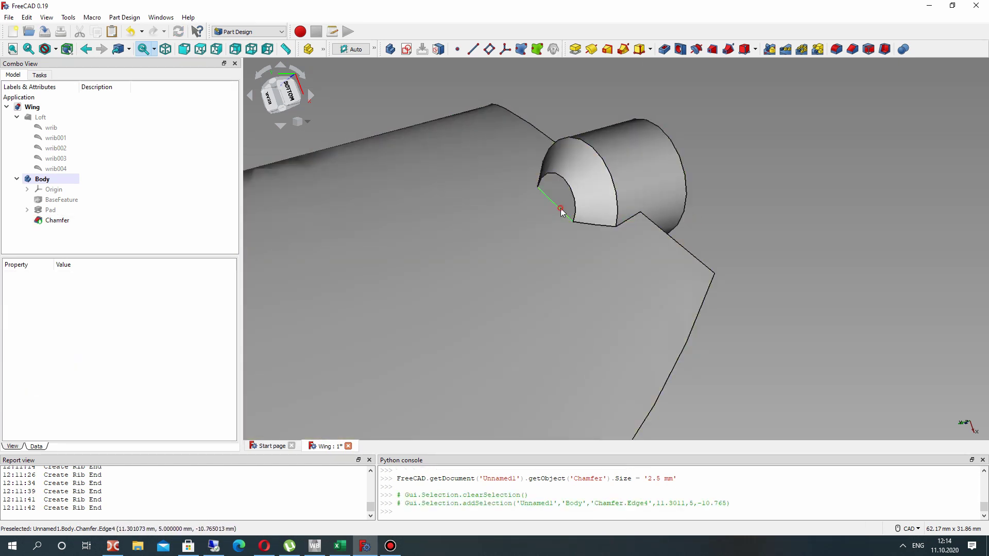
pyautogui.click(837, 50)
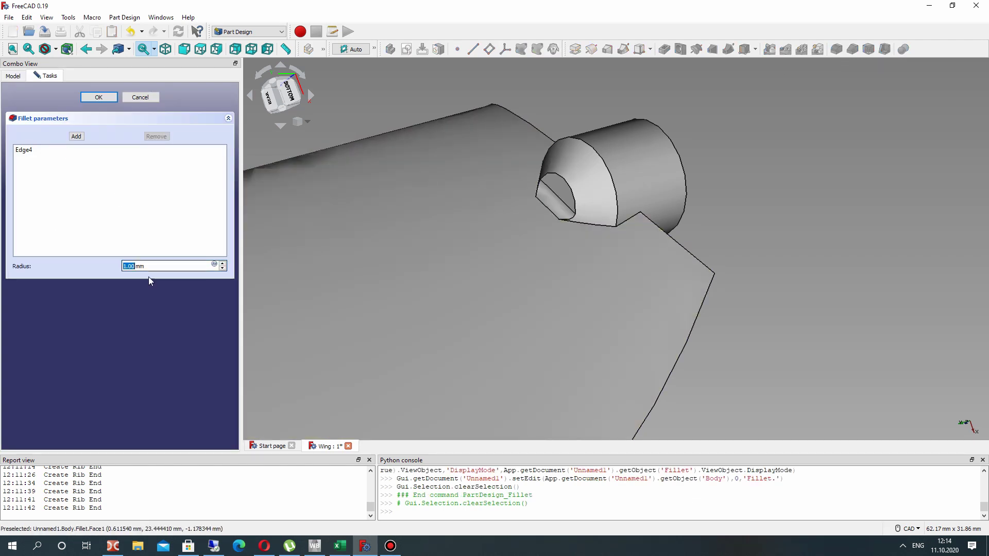
pyautogui.write('2')
pyautogui.press('Return')
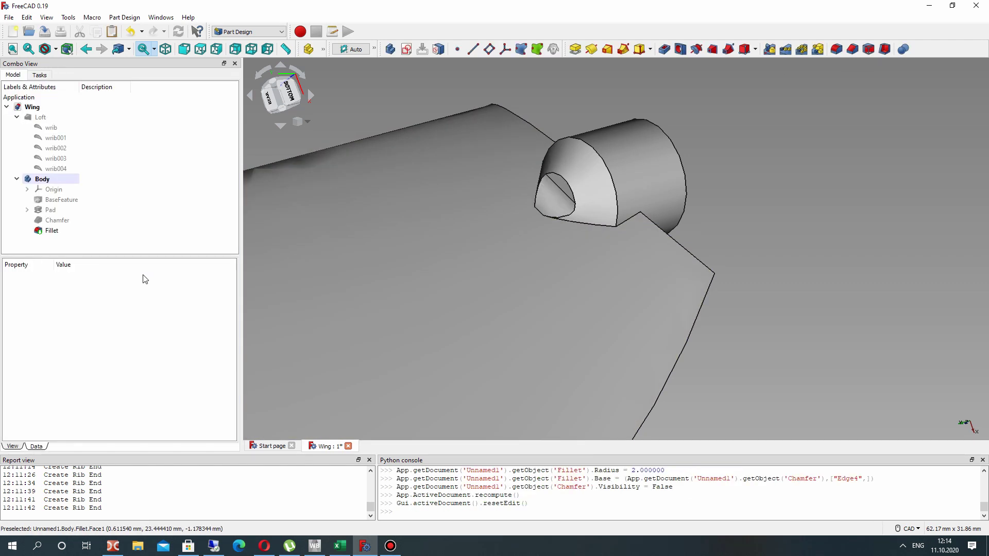
# Step: Chamfer the curved inner end edge of the pad on the wing's opposite, upper side with an equal distance of 0.5 mm
pyautogui.scroll(-2, 671, 257)
pyautogui.moveTo(669, 253); pyautogui.dragTo(573, 262, button='right')
pyautogui.click(563, 281)
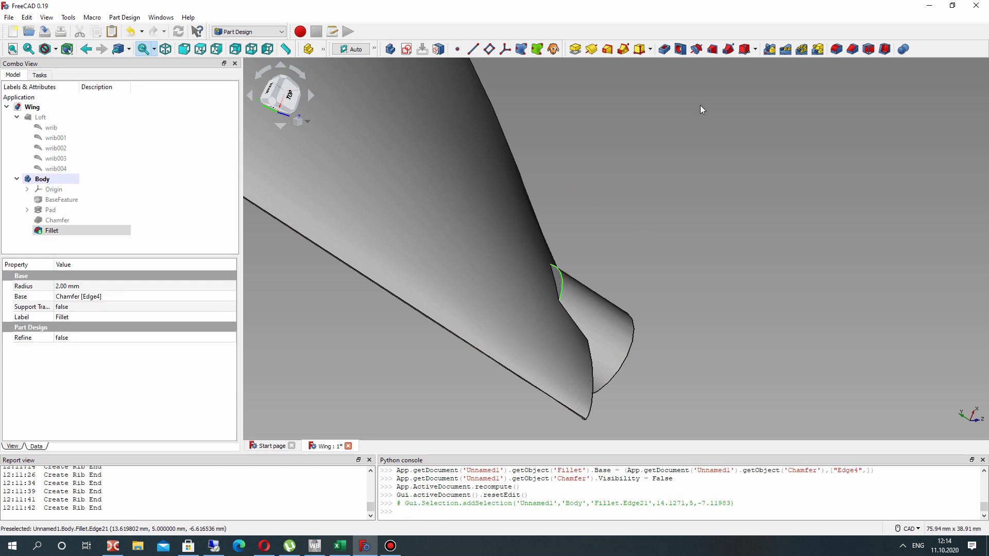
pyautogui.click(853, 49)
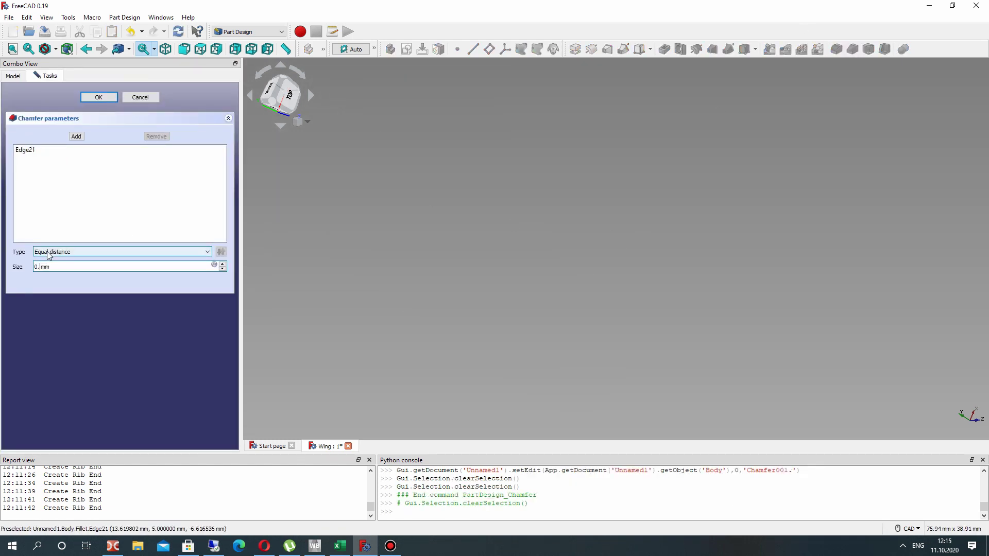
pyautogui.press('Return')
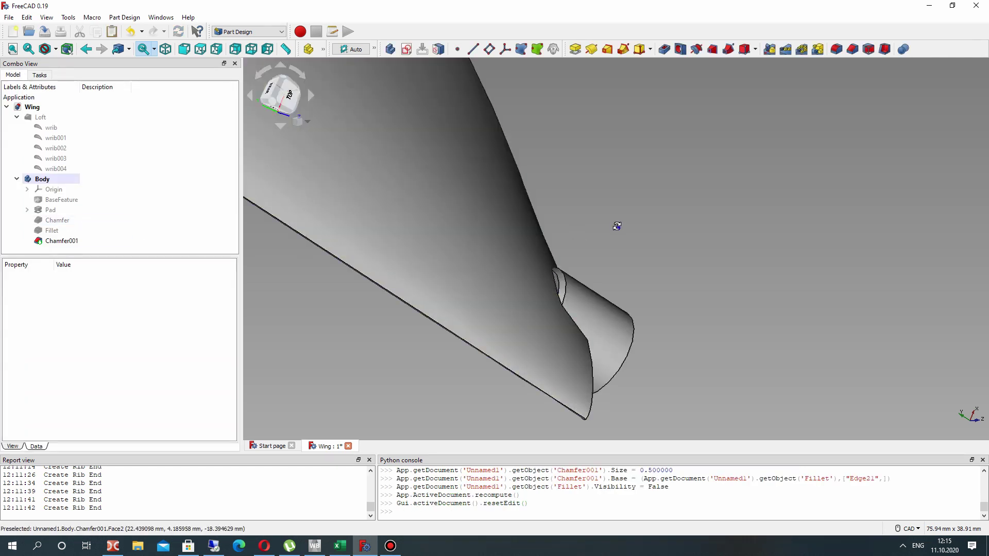
# Step: Start an involute gear profile in the body with 12 teeth and a module of 1.2 mm
pyautogui.moveTo(613, 221); pyautogui.dragTo(748, 157, button='right')
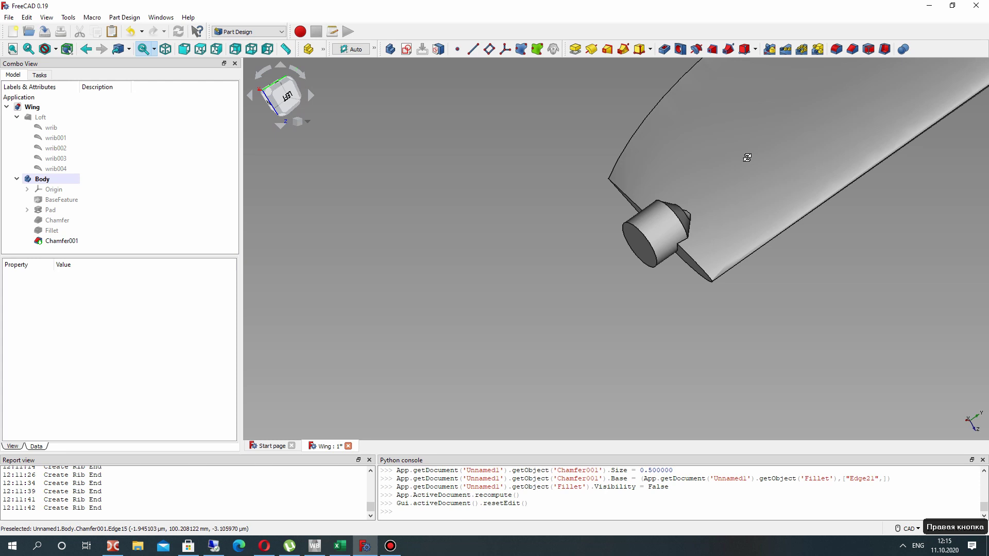
pyautogui.moveTo(749, 156); pyautogui.dragTo(492, 333, button='middle')
pyautogui.scroll(-5, 492, 333)
pyautogui.scroll(5, 514, 345)
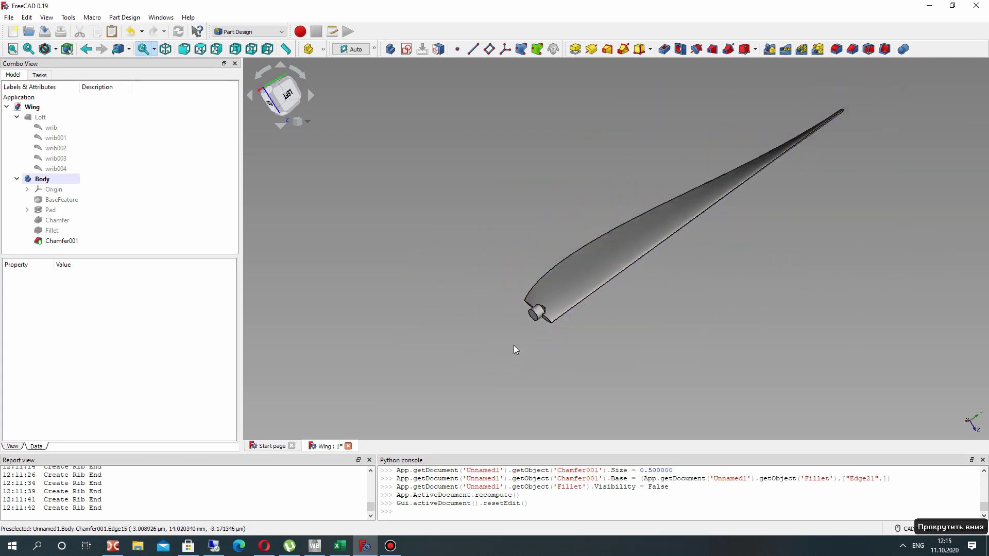
pyautogui.moveTo(541, 328); pyautogui.dragTo(554, 299, button='right')
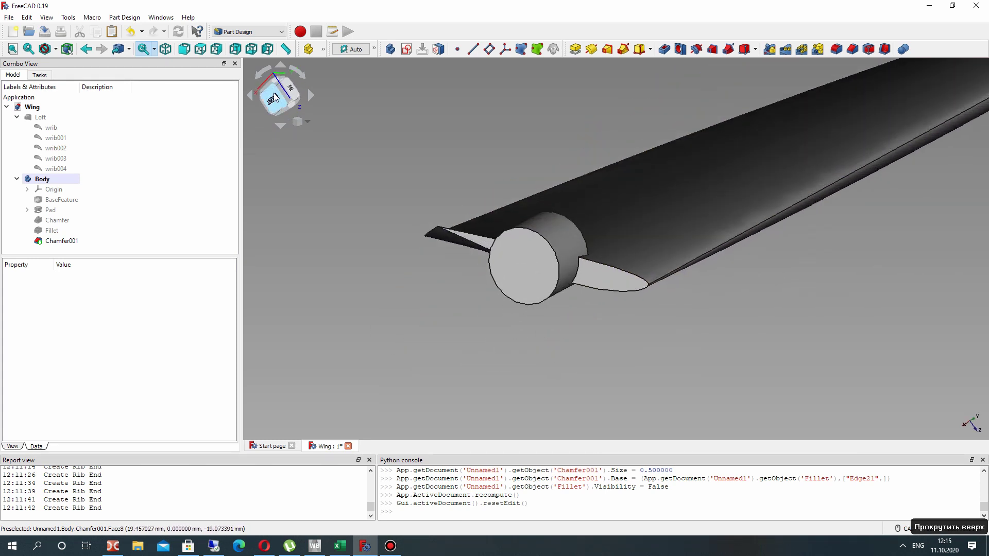
pyautogui.click(124, 17)
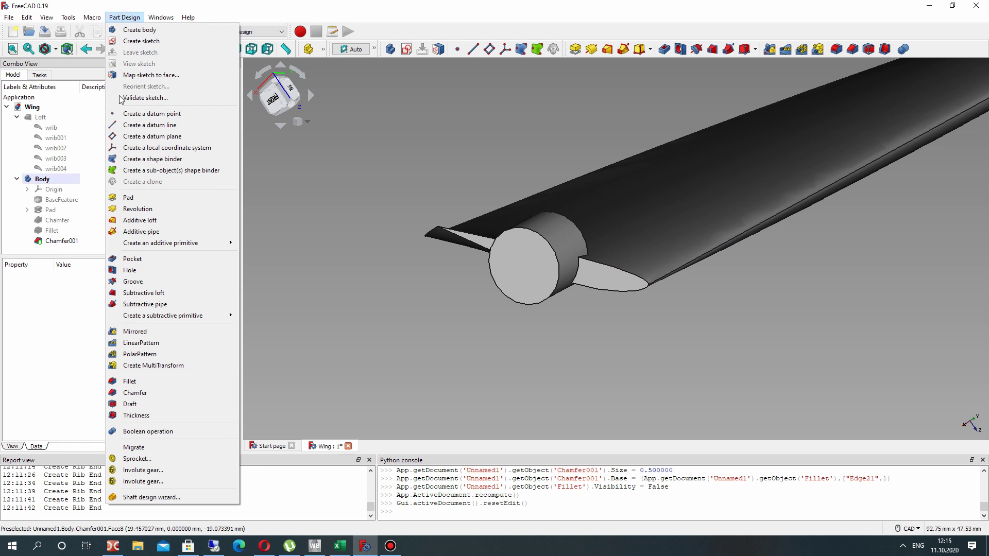
pyautogui.click(128, 472)
pyautogui.moveTo(479, 387); pyautogui.dragTo(552, 280, button='right')
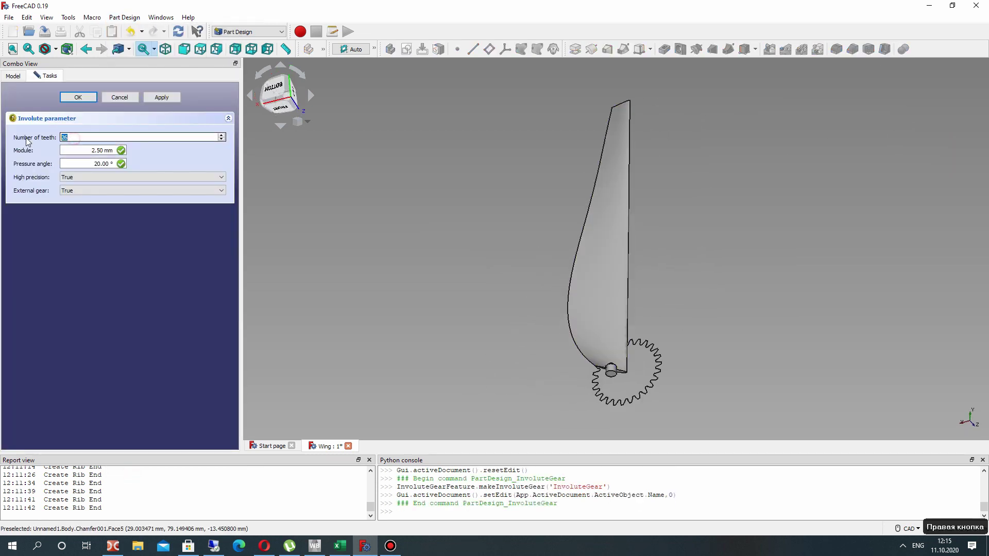
pyautogui.write('12')
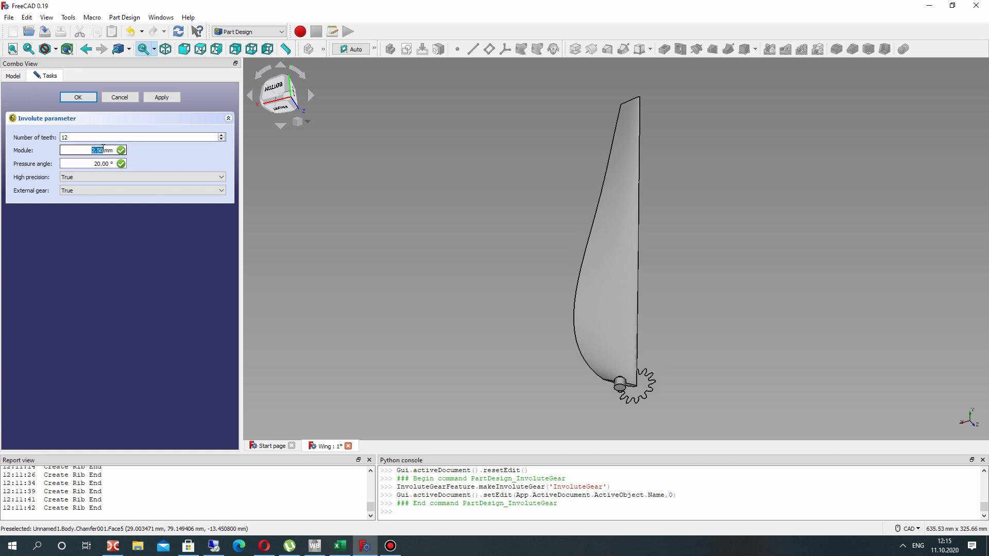
pyautogui.write('1.2')
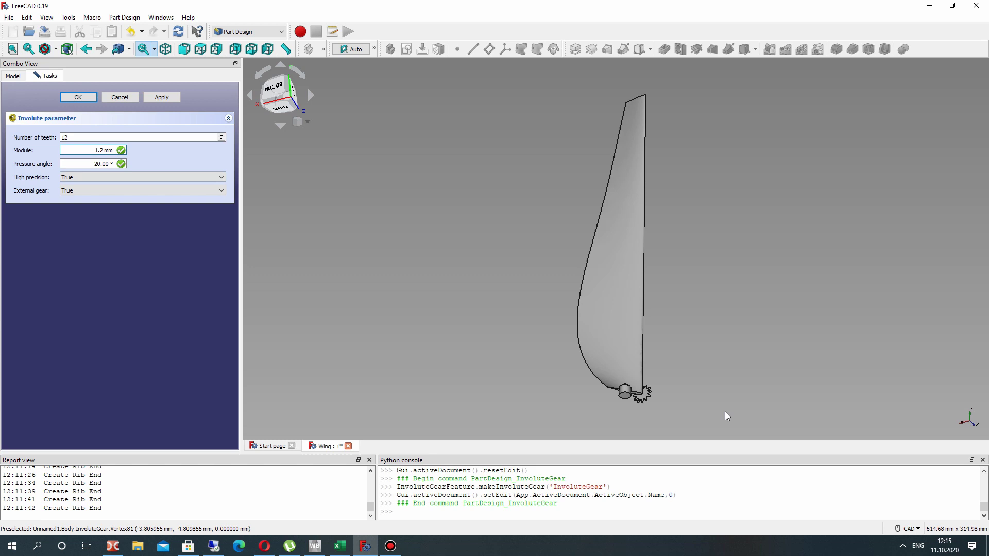
# Step: Compare the gear profile with the pad and try a module of 0.4 mm
pyautogui.scroll(3, 727, 407)
pyautogui.hotkey('ctrl', 'Tab')
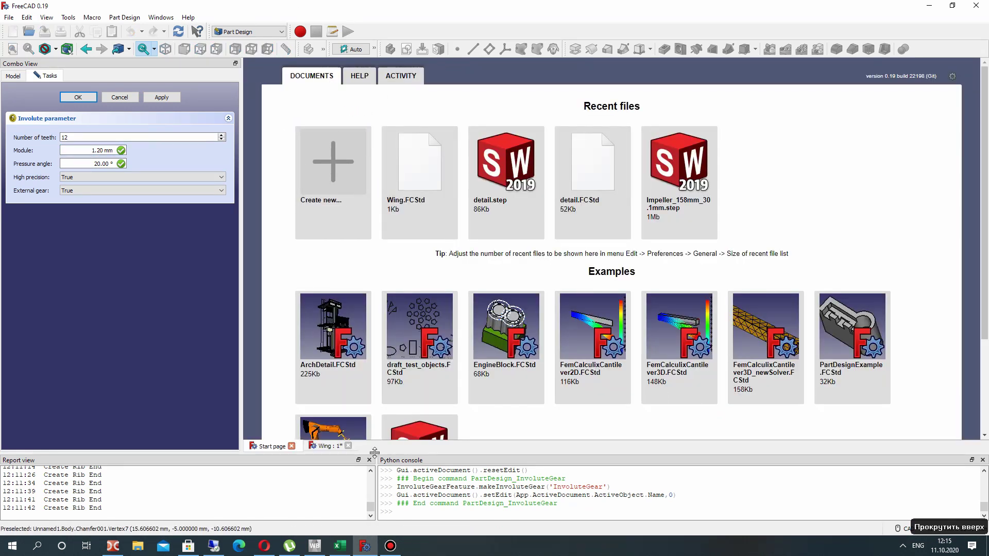
pyautogui.click(331, 448)
pyautogui.scroll(2, 741, 340)
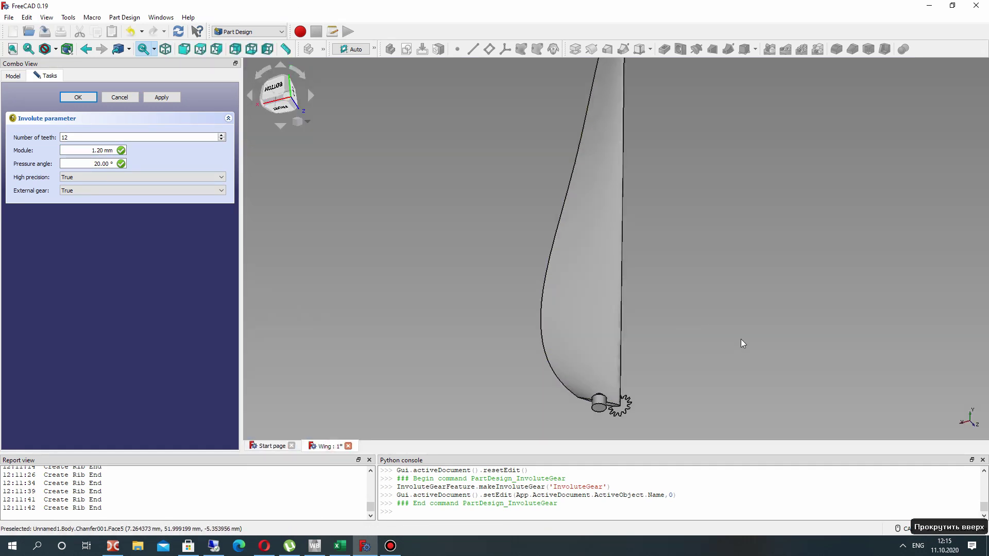
pyautogui.scroll(-3, 669, 315)
pyautogui.scroll(5, 636, 331)
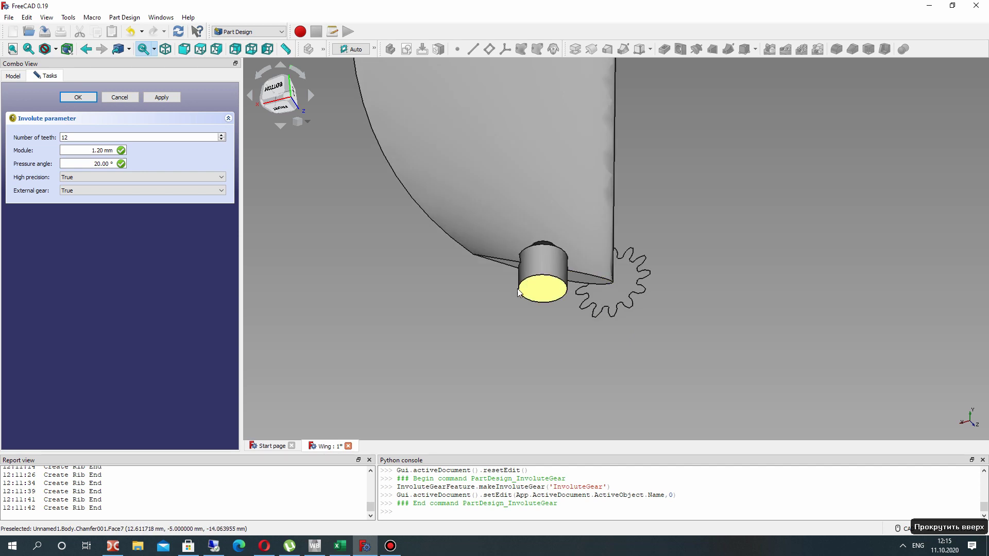
pyautogui.moveTo(601, 298); pyautogui.dragTo(565, 304, button='right')
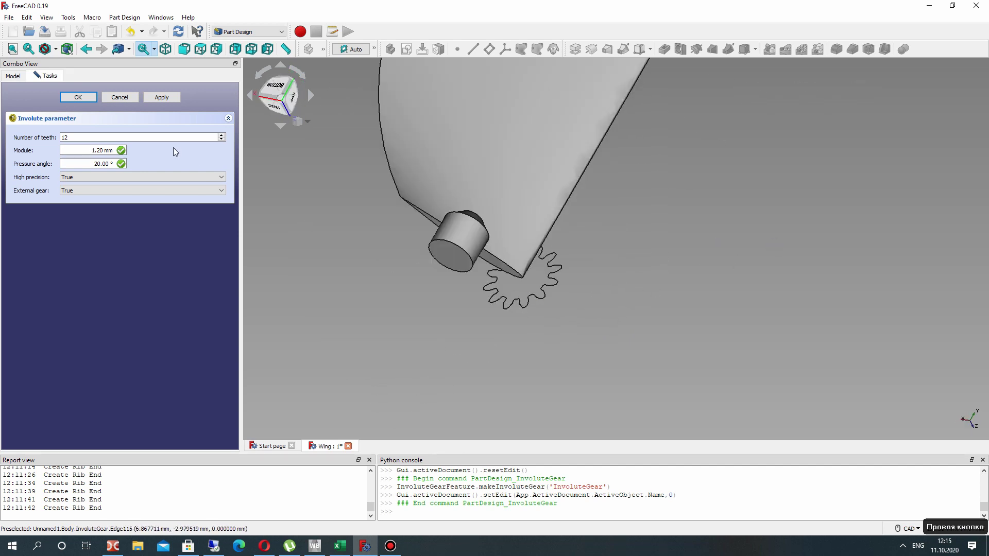
pyautogui.click(91, 149)
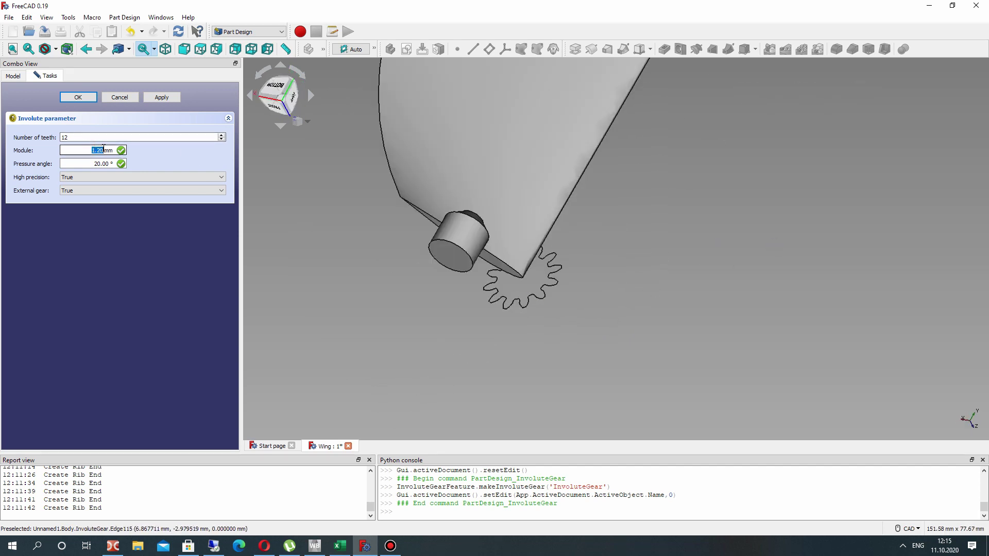
pyautogui.write('0.4')
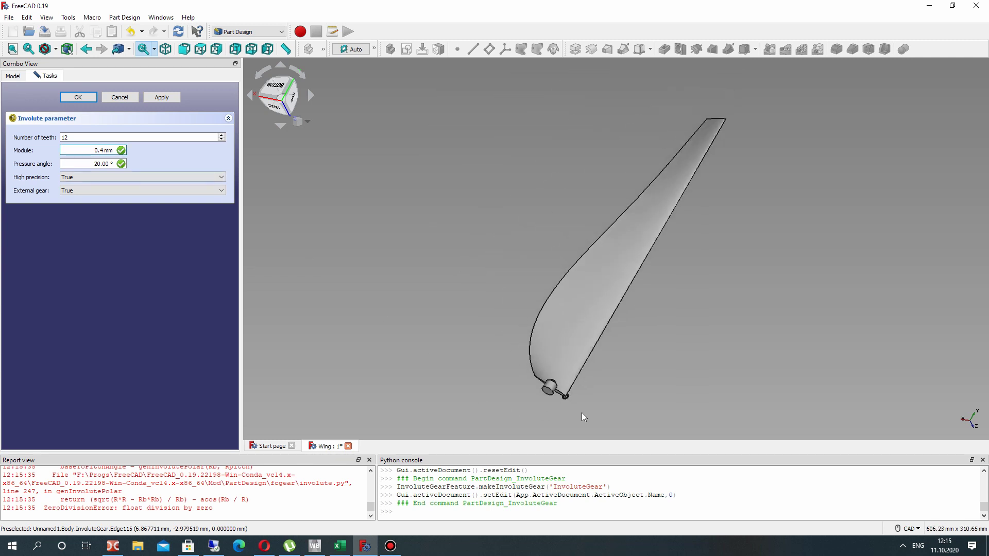
pyautogui.scroll(5, 571, 395)
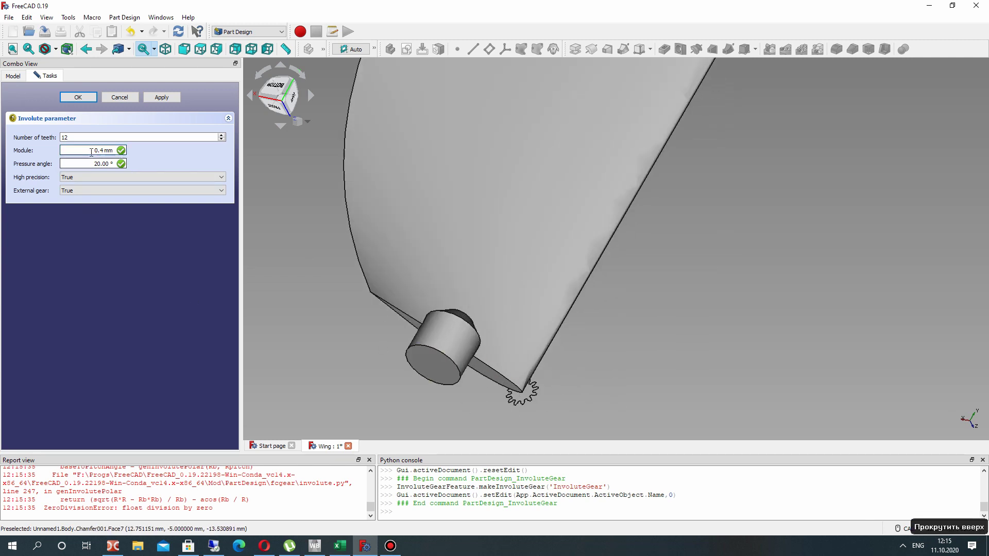
# Step: Set the gear's module to 1.2 mm and finish the involute gear
pyautogui.moveTo(97, 150); pyautogui.dragTo(103, 148)
pyautogui.write('1.2')
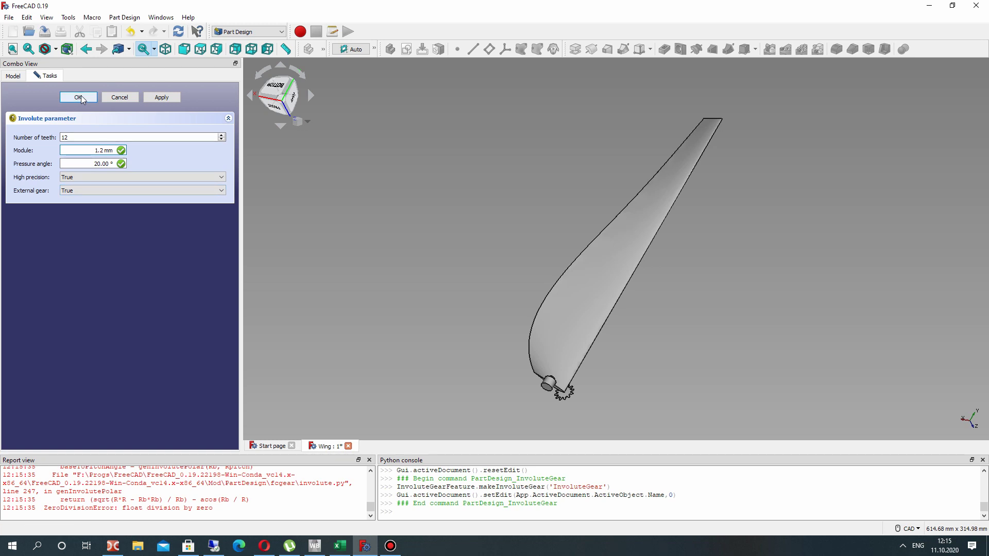
pyautogui.click(78, 97)
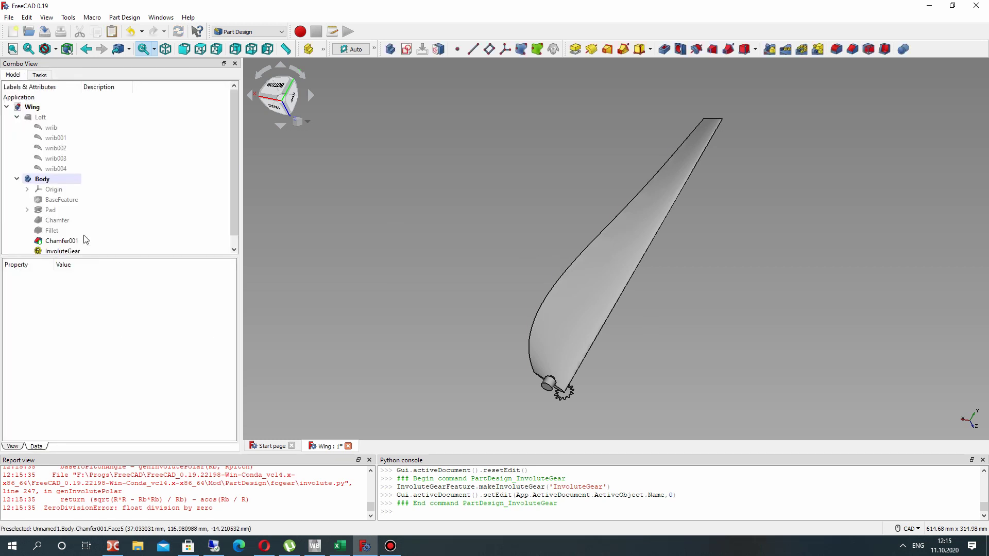
# Step: Attach the involute gear to the circular edge of the cylindrical pad's outer end face in Concentric mode
pyautogui.scroll(-1, 77, 243)
pyautogui.click(73, 247)
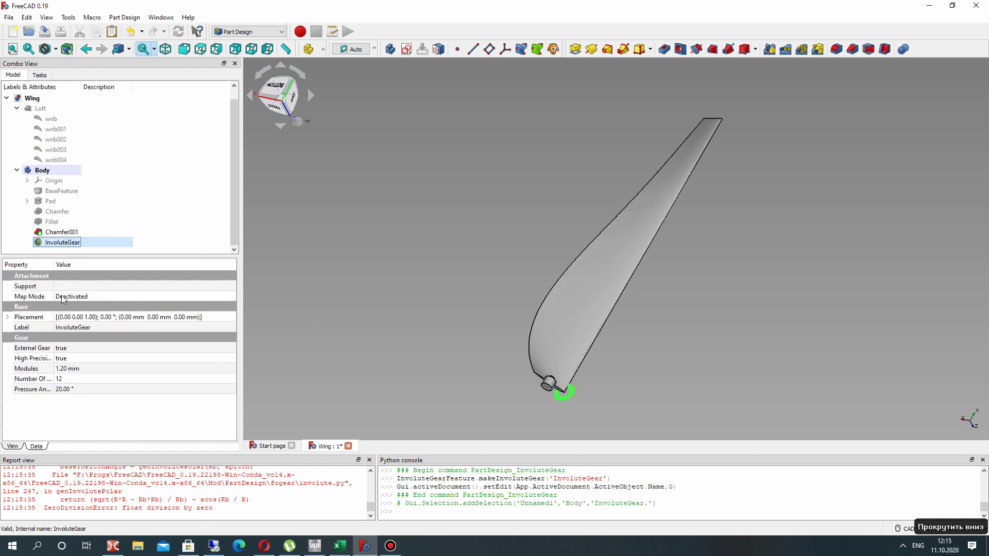
pyautogui.click(73, 298)
pyautogui.click(231, 297)
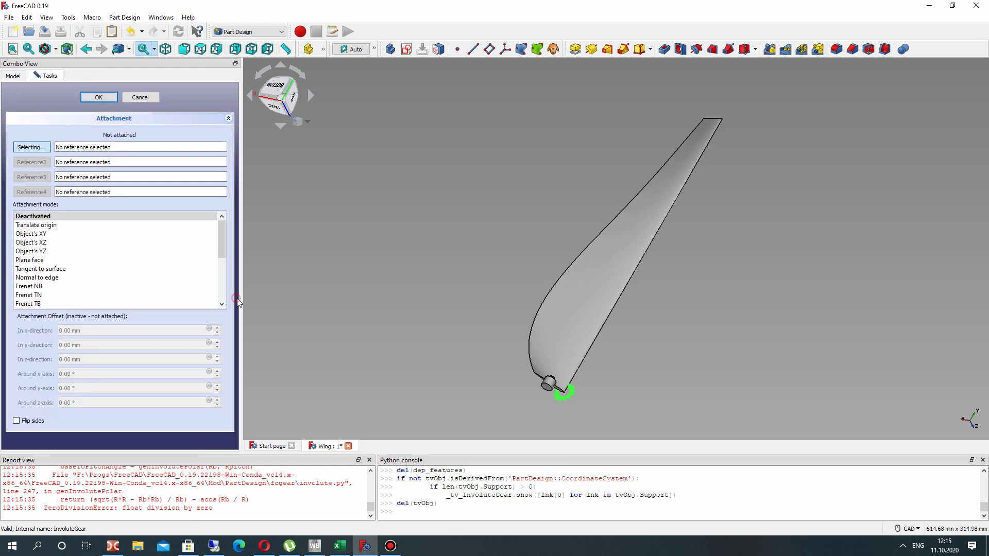
pyautogui.scroll(3, 524, 362)
pyautogui.scroll(5, 525, 366)
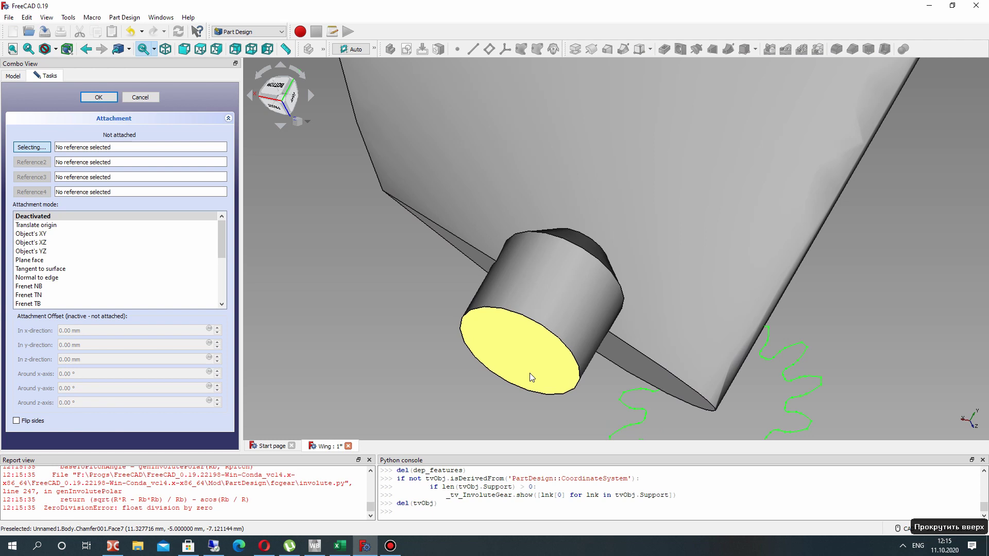
pyautogui.click(462, 321)
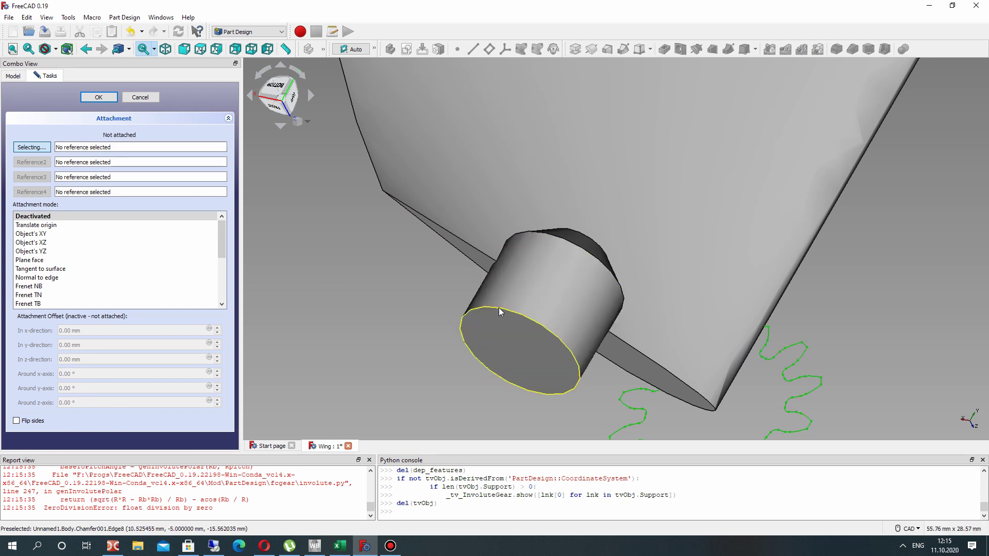
pyautogui.scroll(-5, 450, 371)
pyautogui.moveTo(450, 371); pyautogui.dragTo(572, 336, button='middle')
pyautogui.scroll(3, 625, 283)
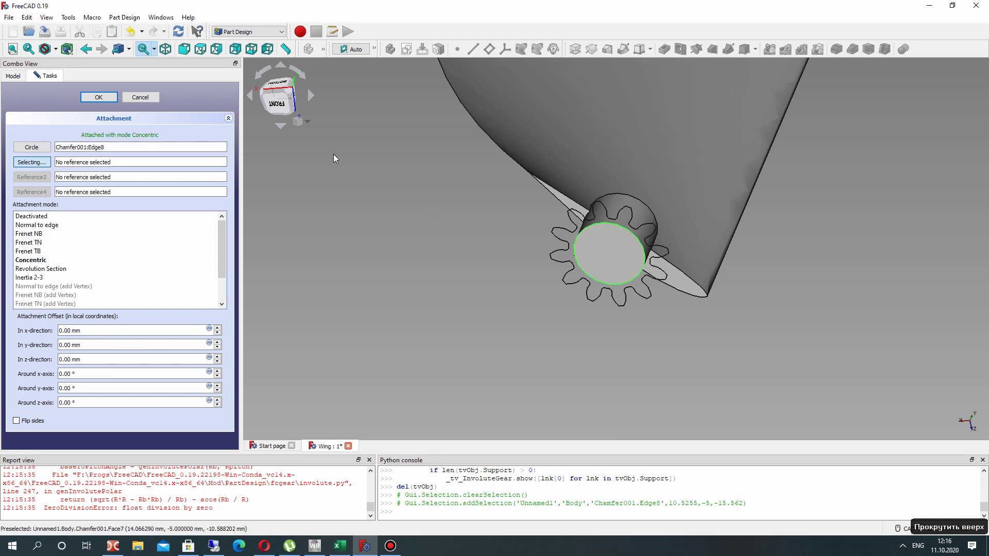
pyautogui.click(98, 96)
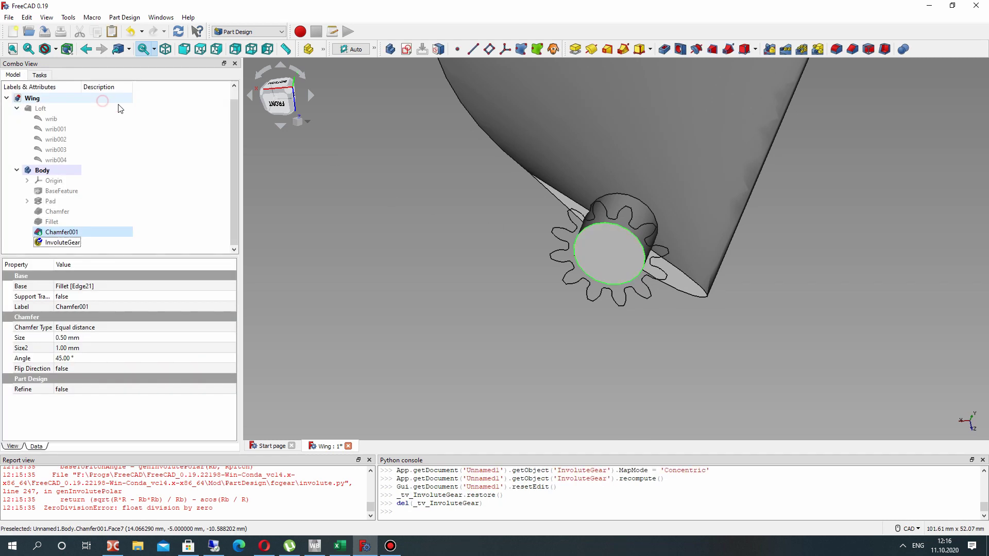
# Step: Pad the involute gear profile 10 mm outward from the end of the cylinder
pyautogui.scroll(-2, 403, 196)
pyautogui.scroll(-2, 527, 196)
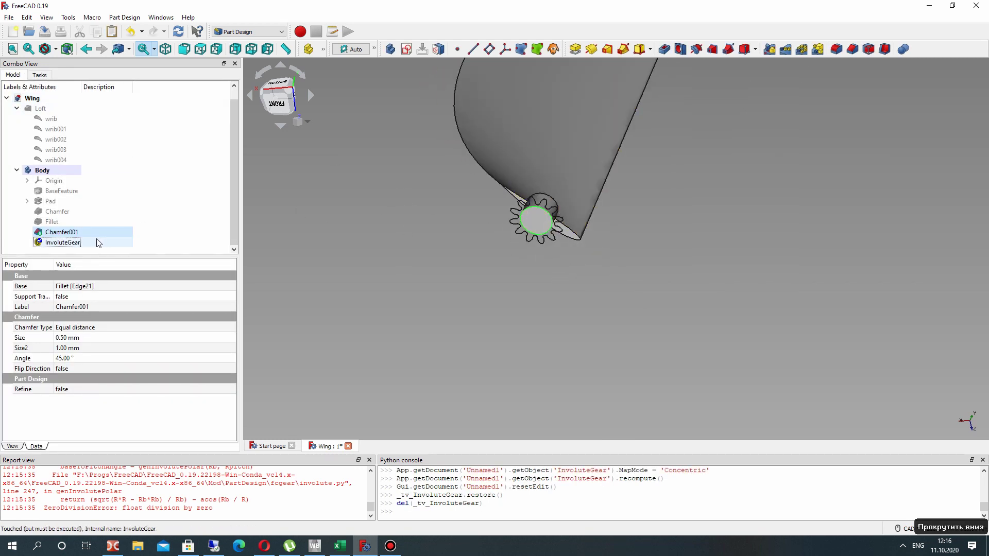
pyautogui.click(62, 242)
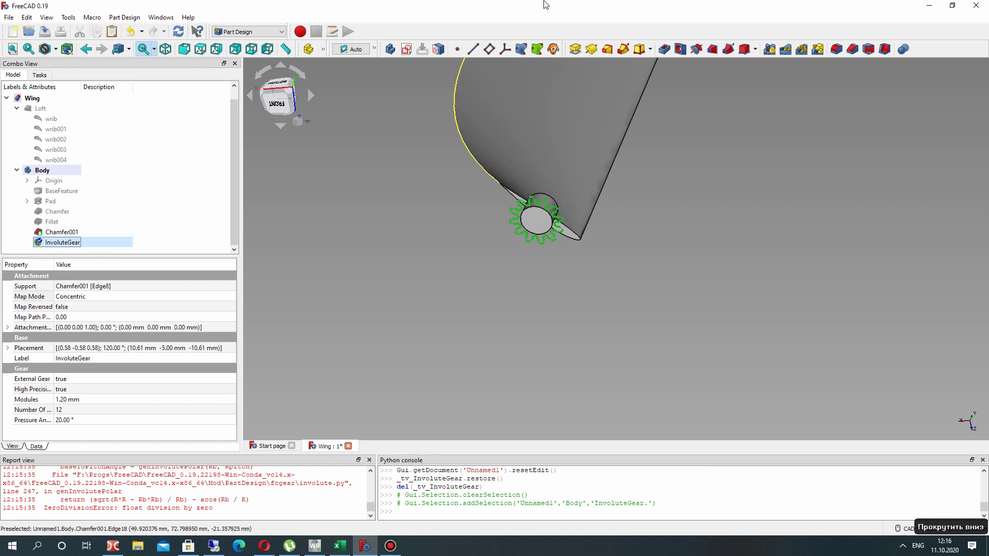
pyautogui.click(367, 215)
pyautogui.click(45, 243)
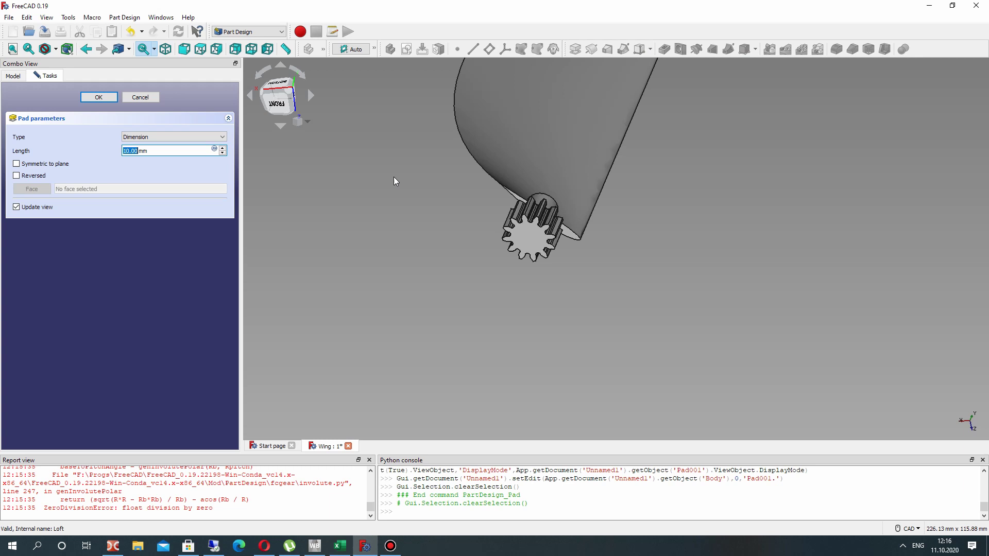
pyautogui.moveTo(454, 282); pyautogui.dragTo(613, 252, button='middle')
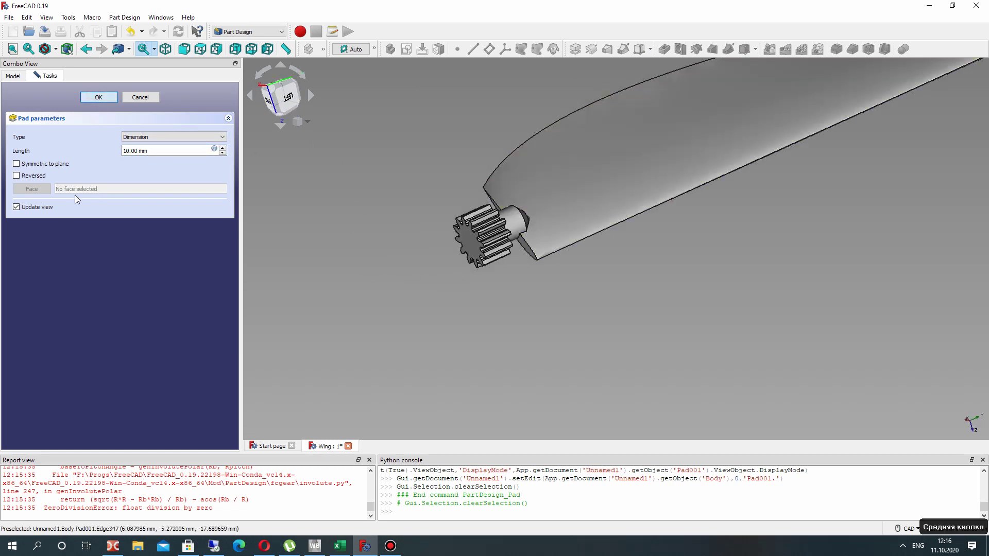
pyautogui.click(98, 96)
# Step: Set the gear pad's Refine property to true
pyautogui.click(54, 242)
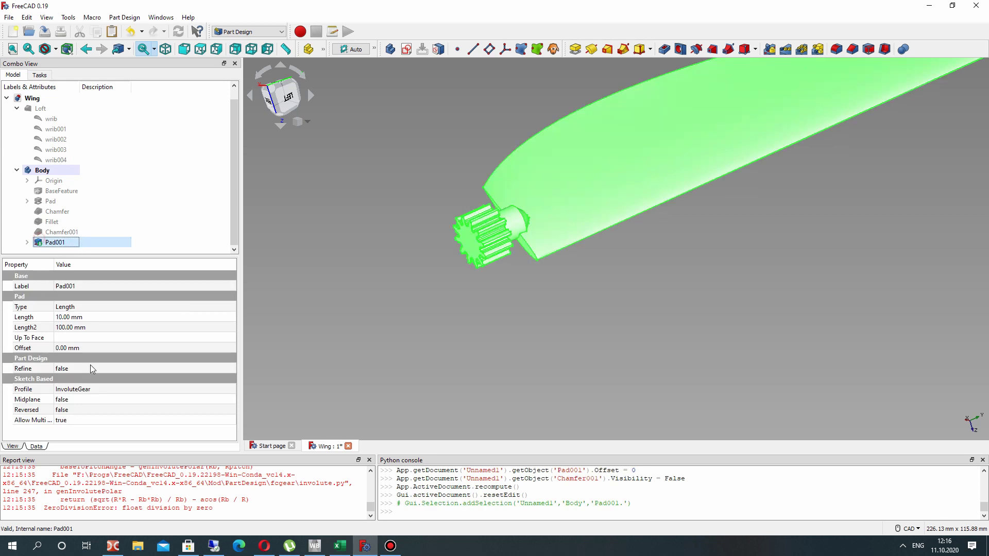
pyautogui.click(61, 369)
pyautogui.click(60, 369)
pyautogui.click(67, 388)
pyautogui.click(460, 278)
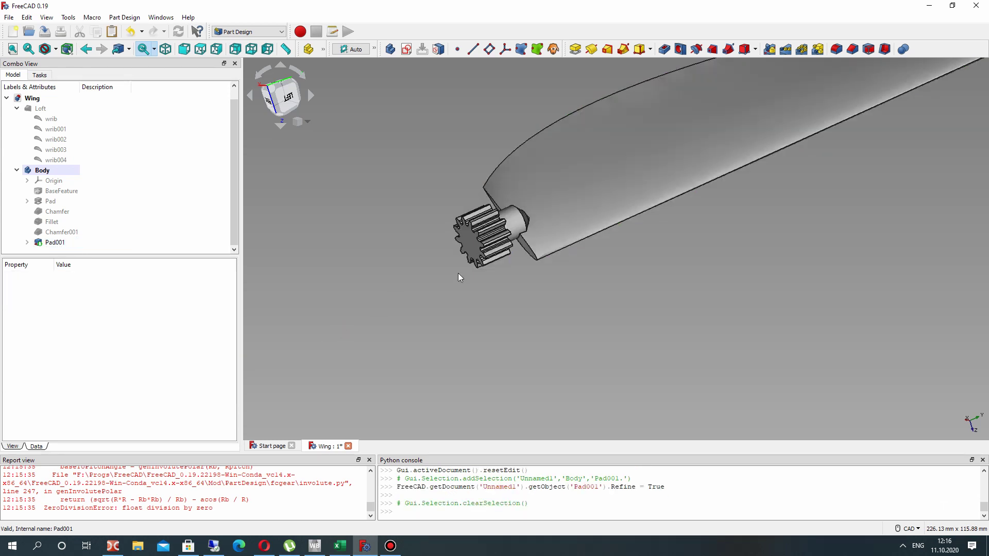
# Step: Create a sketch on the gear's outer end face and reference one tooth-root arc as external geometry
pyautogui.moveTo(660, 202); pyautogui.dragTo(518, 309, button='middle')
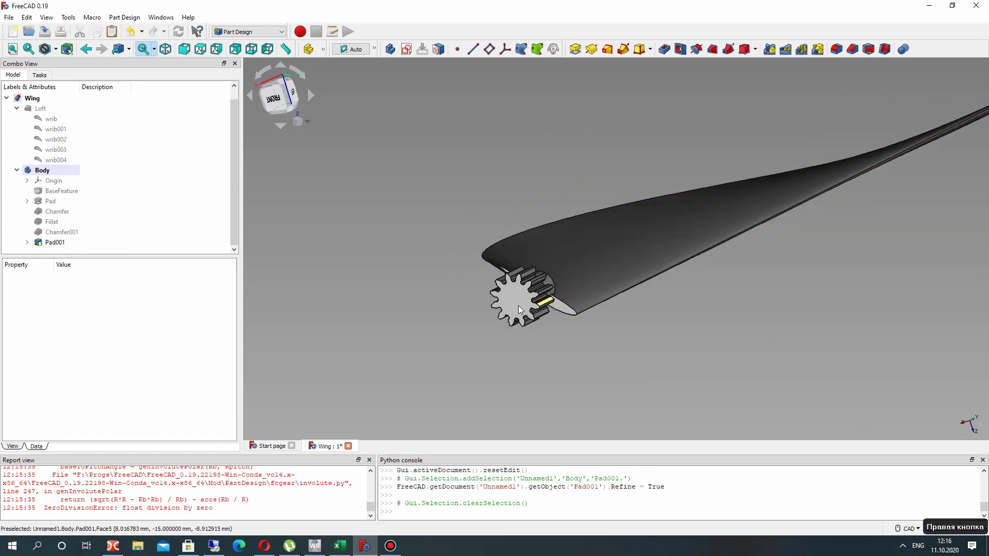
pyautogui.scroll(2, 518, 309)
pyautogui.click(518, 300)
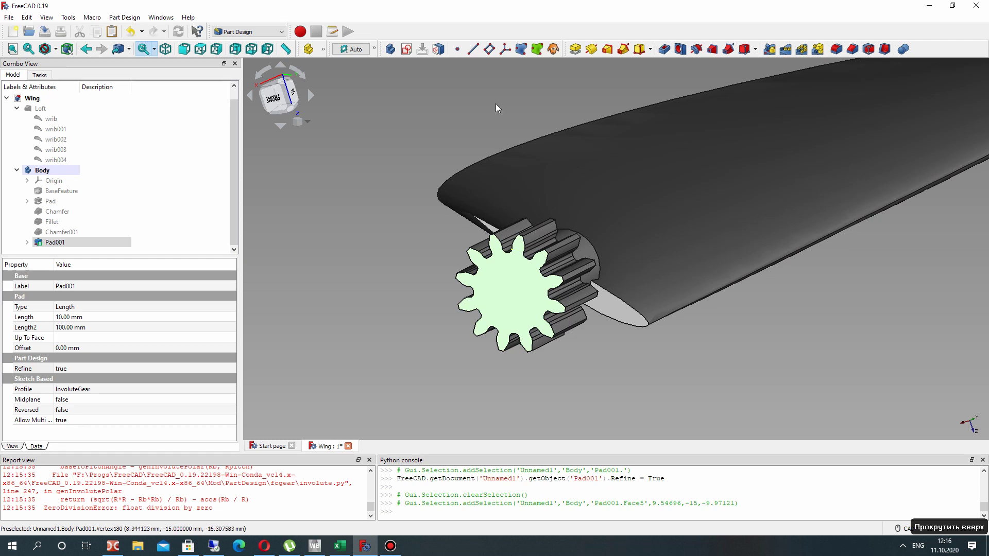
pyautogui.click(407, 50)
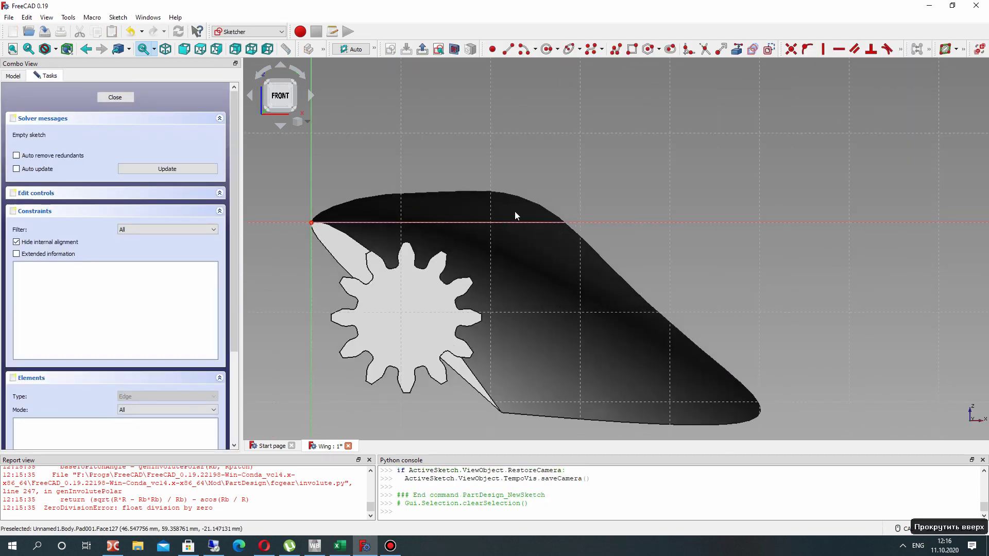
pyautogui.moveTo(515, 215); pyautogui.dragTo(607, 162, button='middle')
pyautogui.press('g')
pyautogui.press('x')
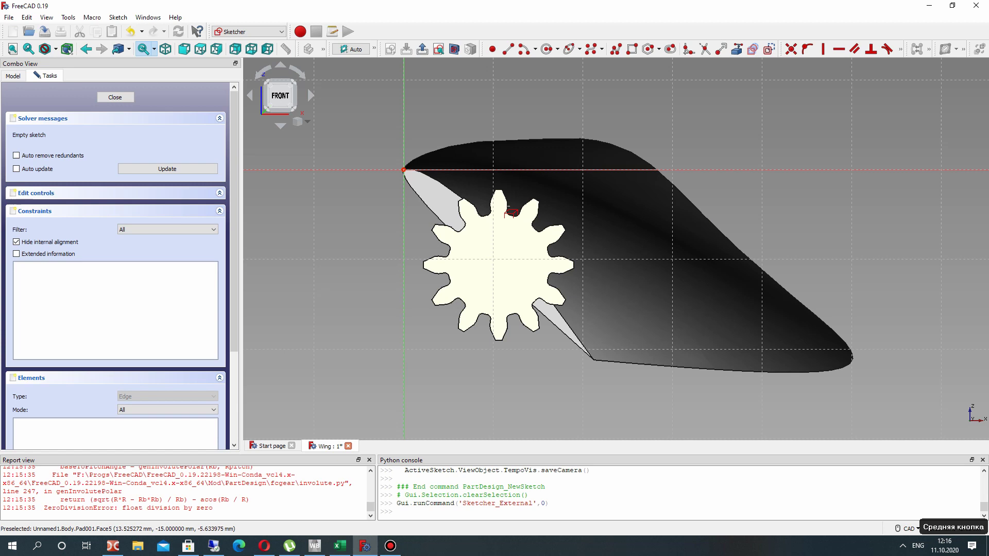
pyautogui.click(485, 216)
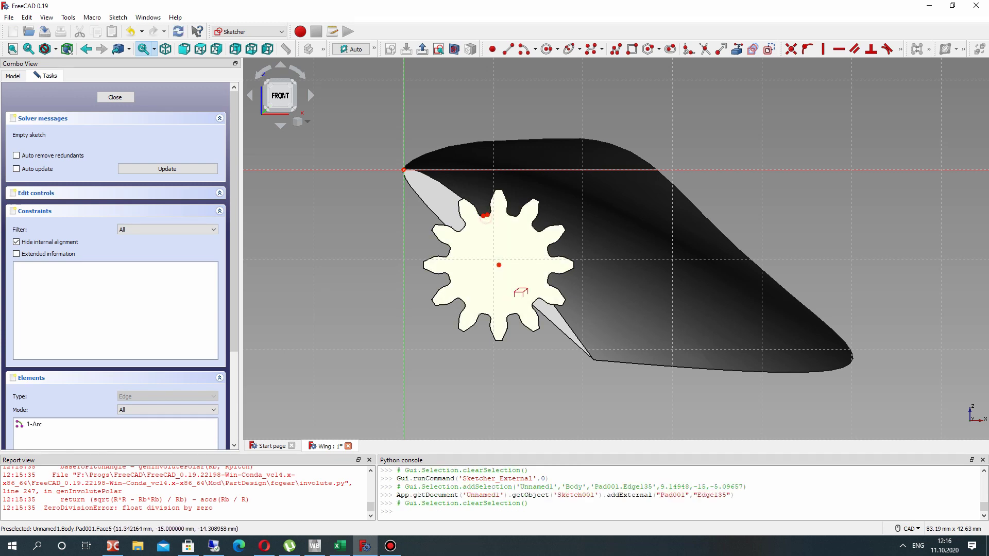
# Step: Sketch a circle centred on the referenced arc's centre, constrain its radius to 3 mm, and close the sketch
pyautogui.click(546, 49)
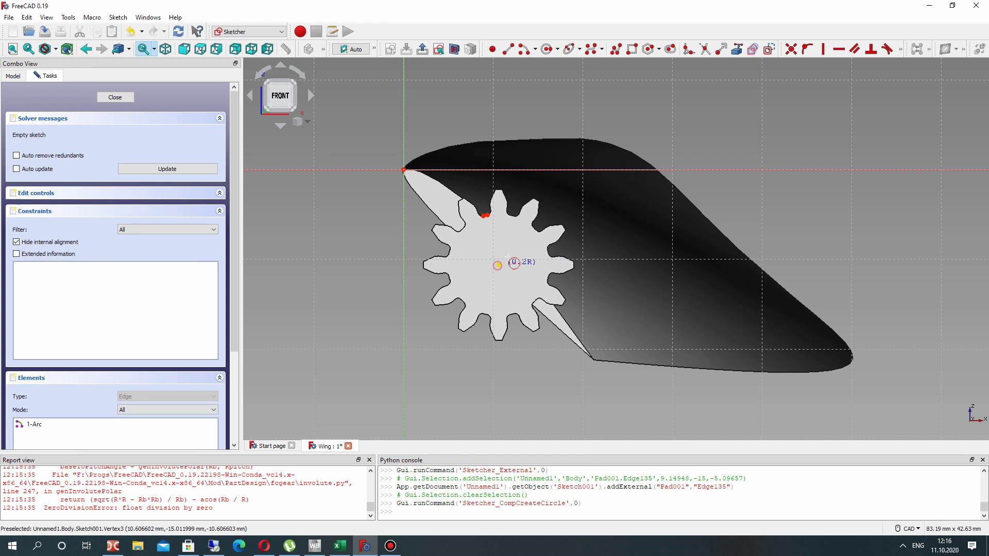
pyautogui.click(499, 265)
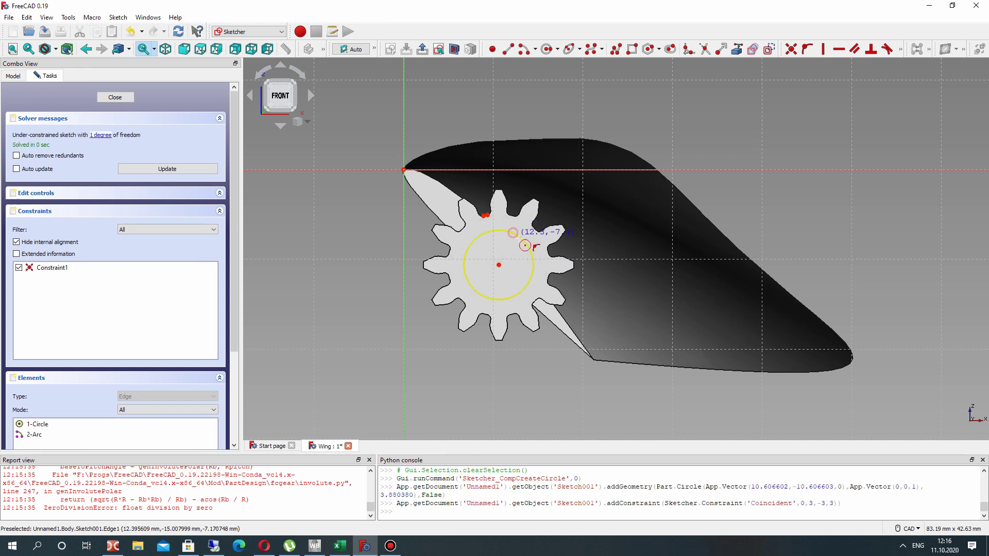
pyautogui.click(511, 233)
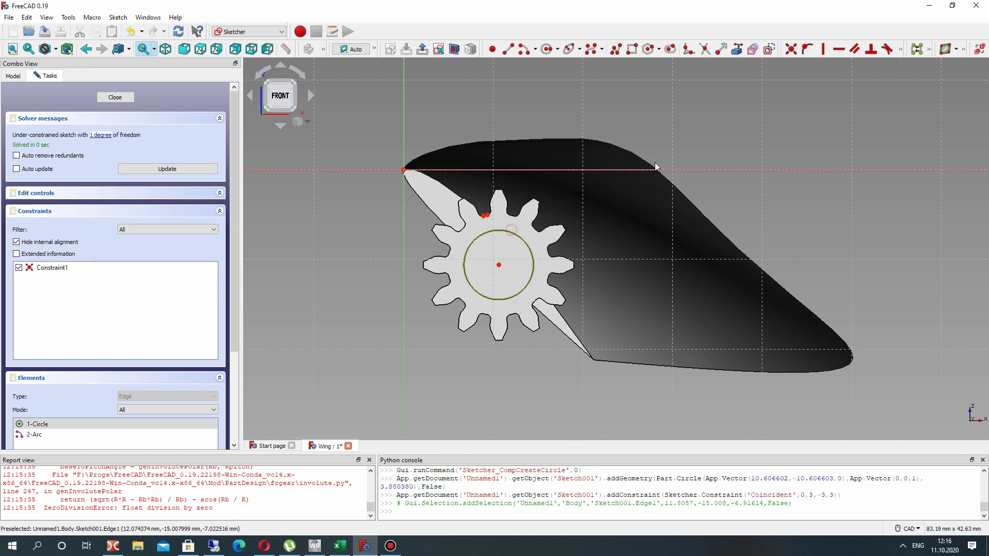
pyautogui.click(899, 50)
pyautogui.click(902, 50)
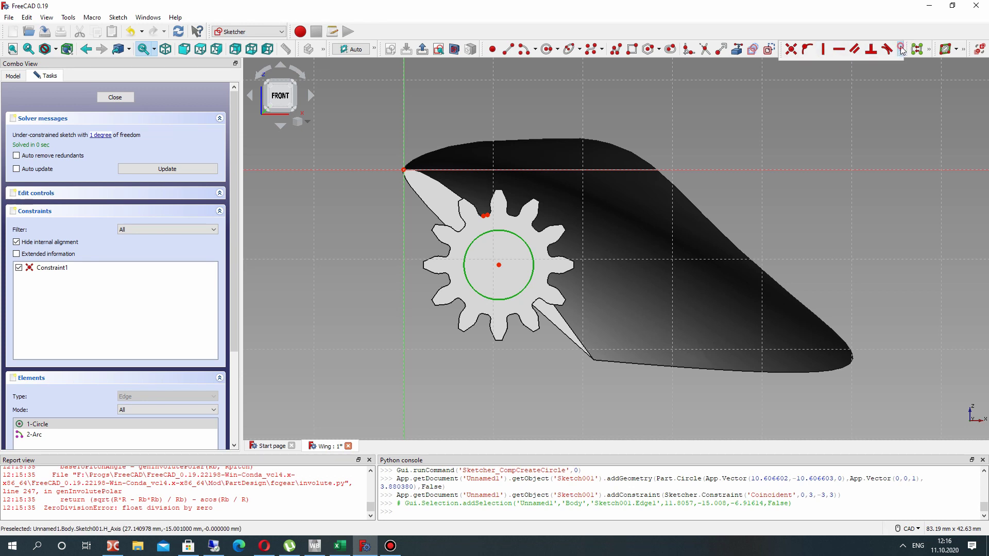
pyautogui.click(808, 83)
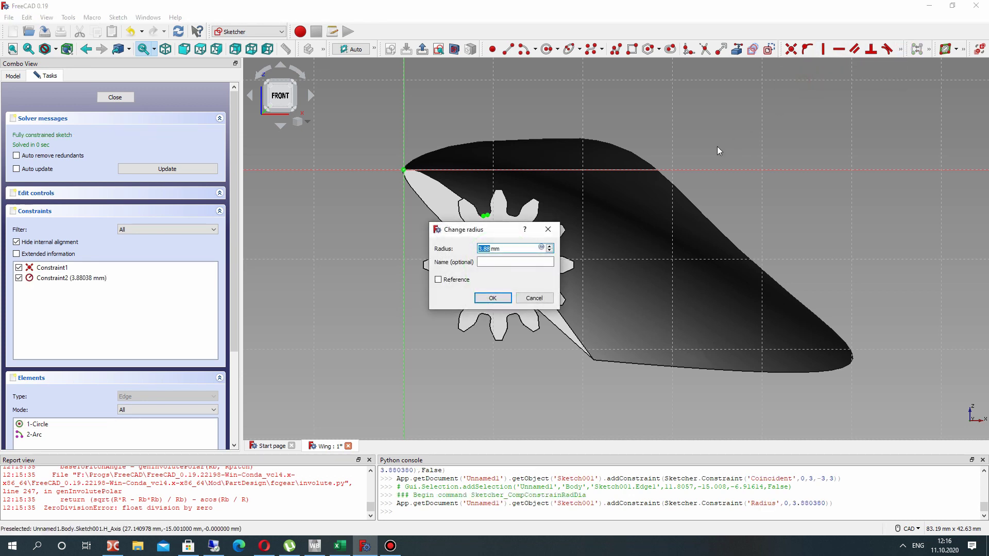
pyautogui.write('3')
pyautogui.press('Return')
pyautogui.scroll(3, 584, 265)
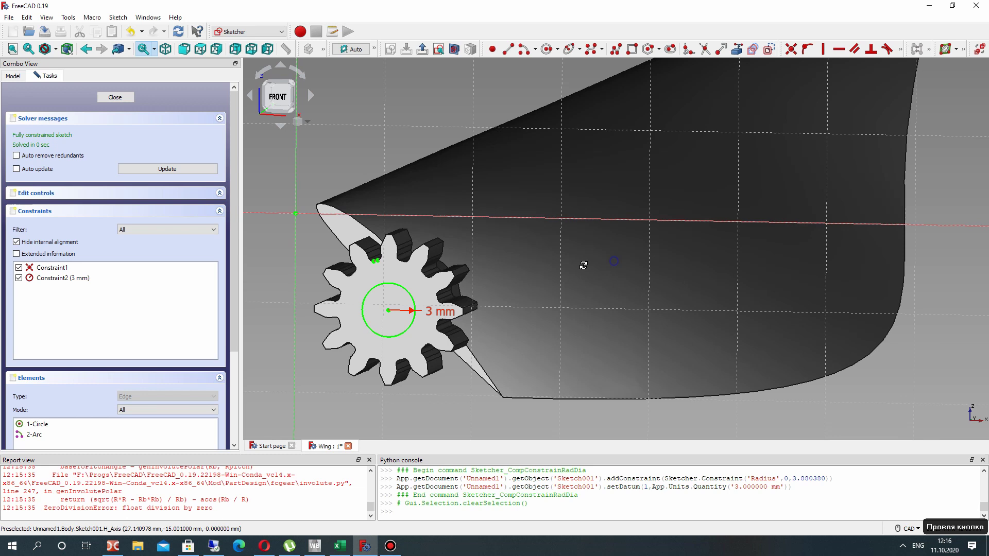
pyautogui.moveTo(583, 265); pyautogui.dragTo(464, 259, button='middle')
pyautogui.scroll(-5, 465, 263)
pyautogui.middleClick(465, 262)
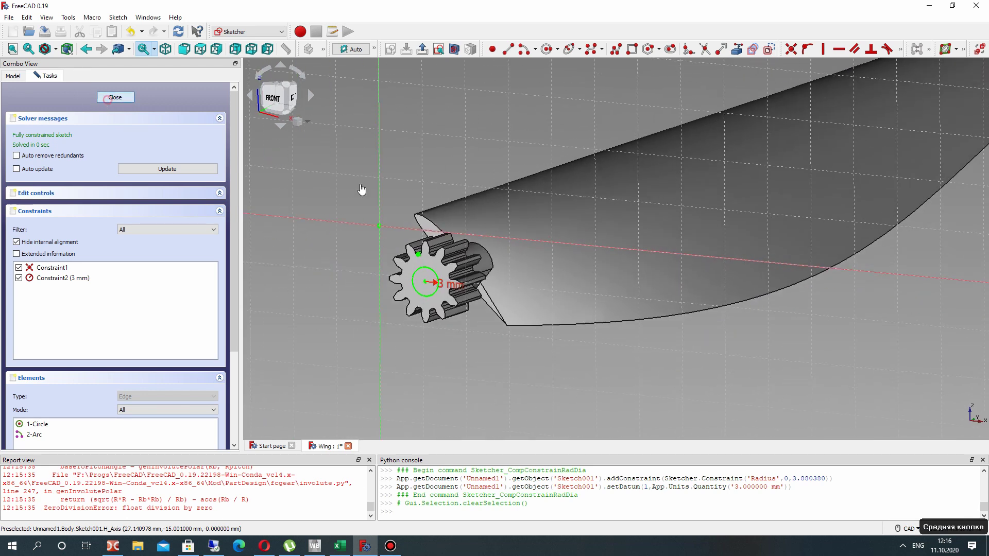
pyautogui.click(115, 96)
# Step: Pocket the circle sketch 10 mm deep into the gear to make a centre bore
pyautogui.moveTo(355, 150); pyautogui.dragTo(440, 112, button='middle')
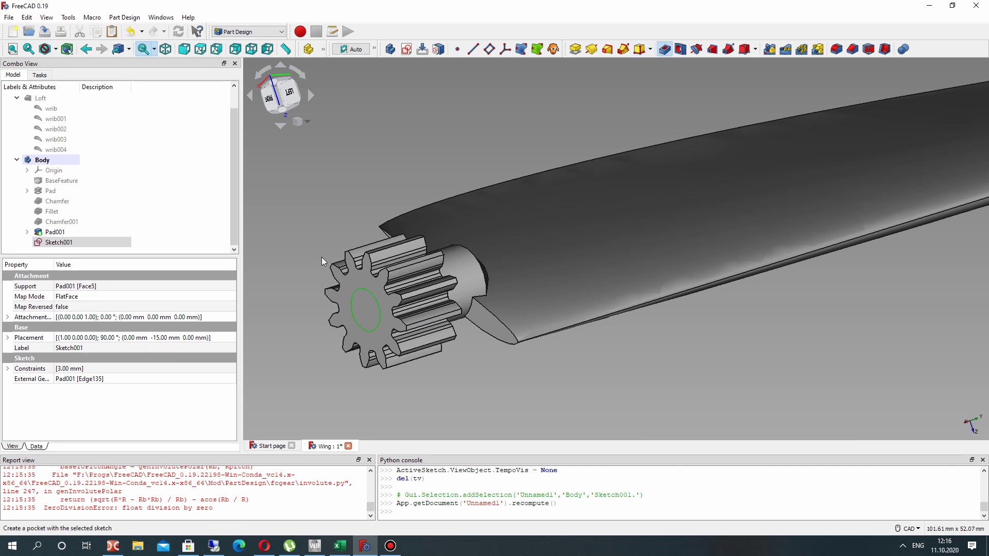
pyautogui.write('10')
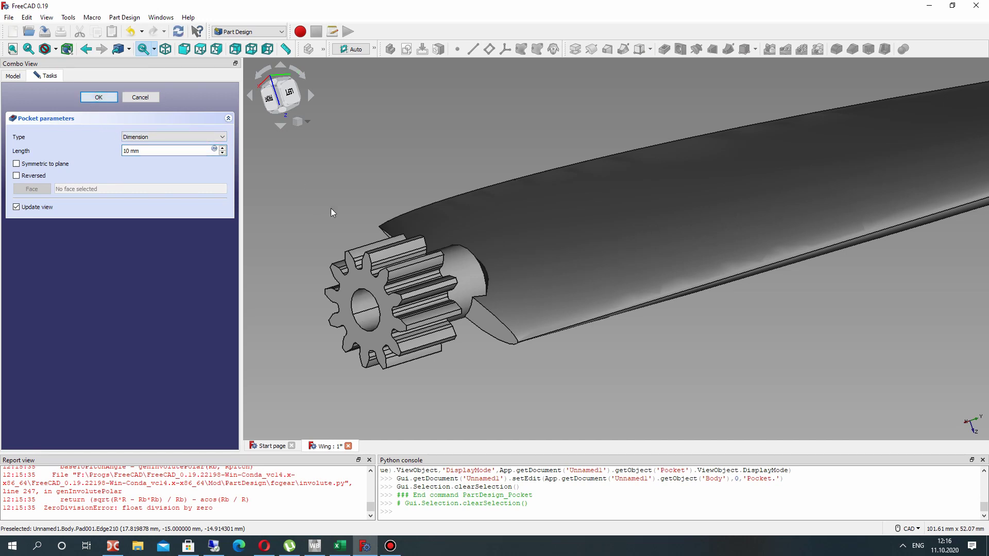
pyautogui.press('Return')
pyautogui.moveTo(425, 258); pyautogui.dragTo(541, 180, button='right')
pyautogui.scroll(-3, 559, 168)
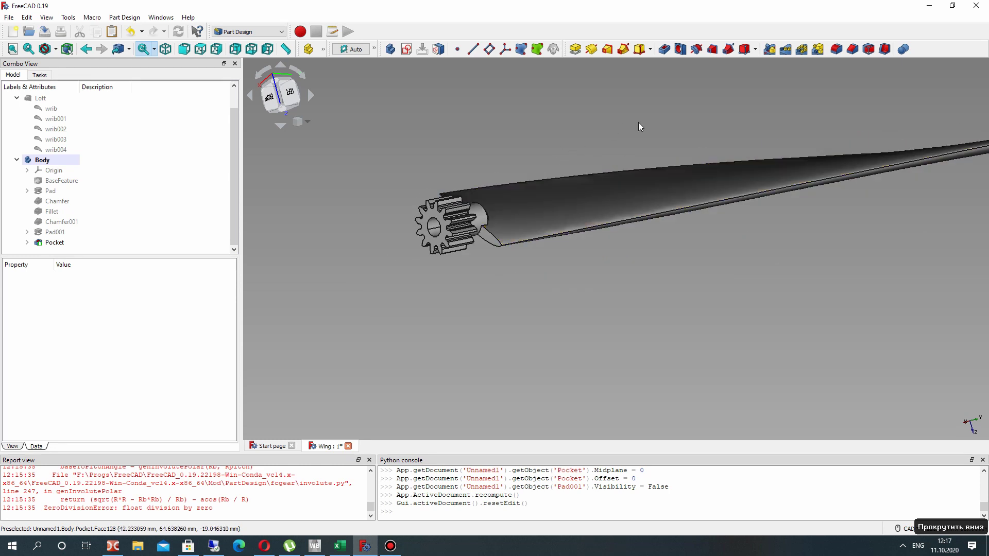
pyautogui.moveTo(638, 126); pyautogui.dragTo(569, 193, button='middle')
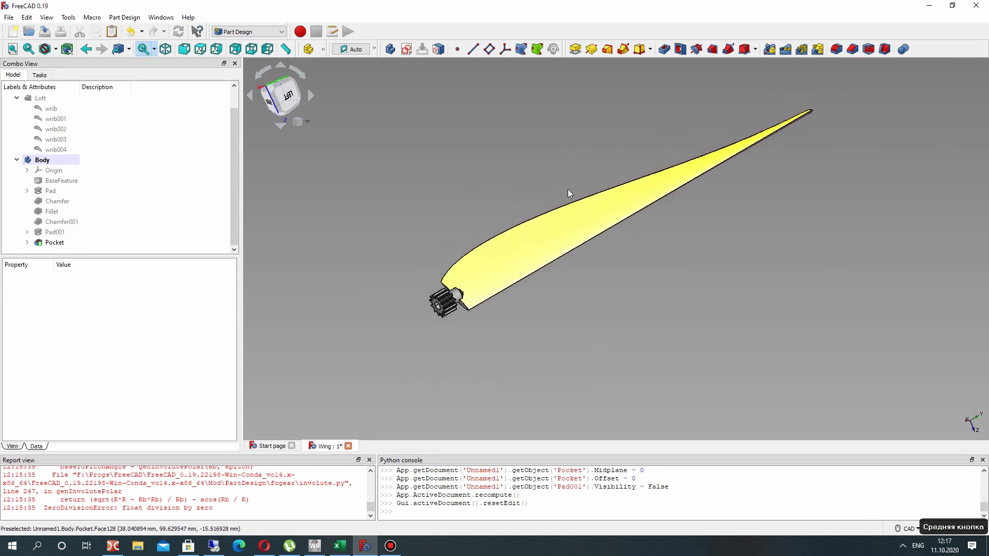
pyautogui.moveTo(569, 193); pyautogui.dragTo(629, 203, button='right')
pyautogui.moveTo(545, 265); pyautogui.dragTo(476, 212, button='right')
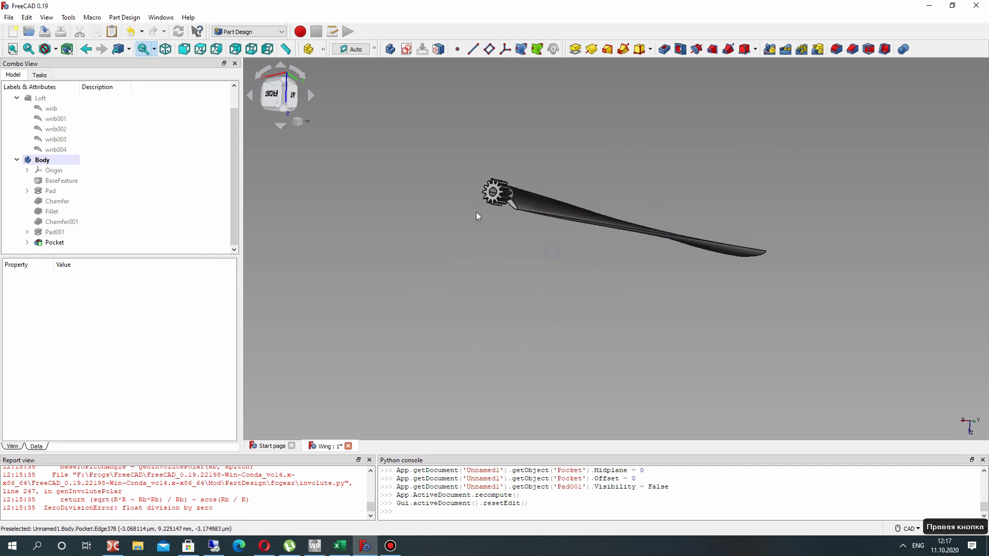
# Step: Switch to the Fasteners workbench
pyautogui.scroll(3, 504, 171)
pyautogui.scroll(2, 494, 195)
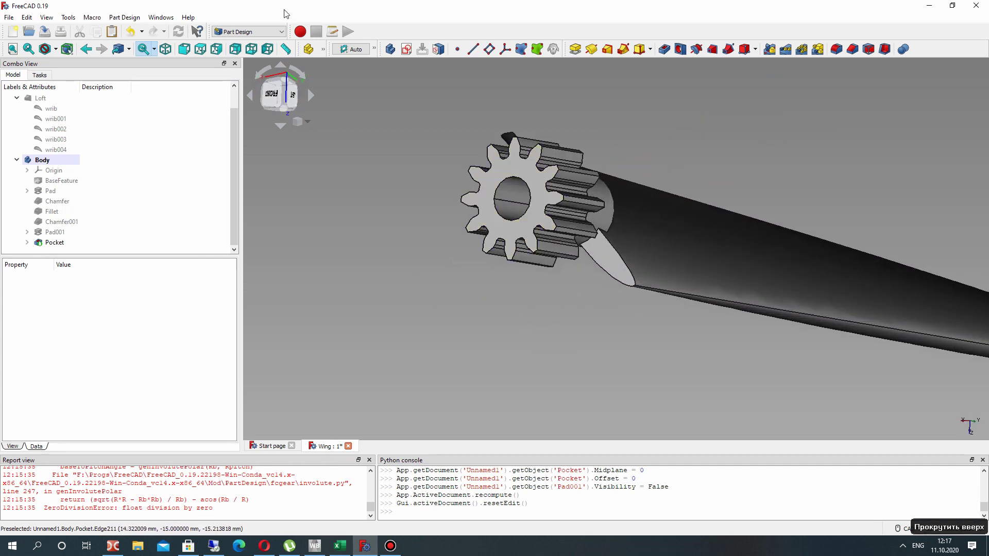
pyautogui.click(235, 31)
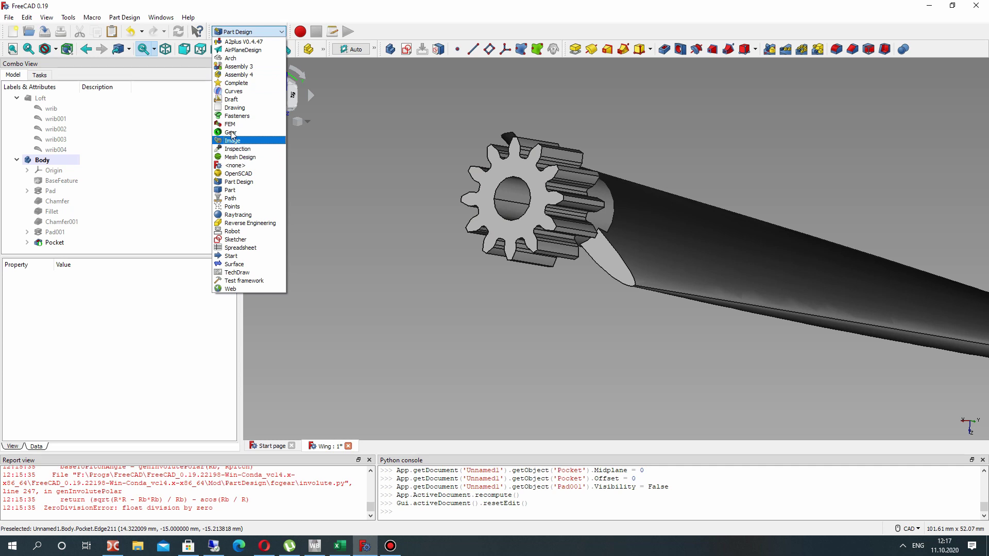
pyautogui.click(237, 116)
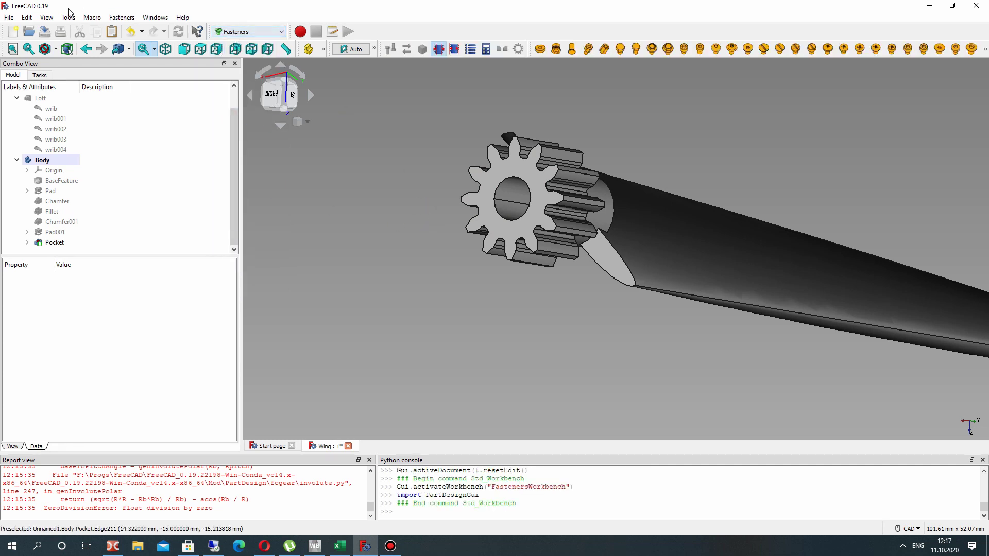
pyautogui.click(93, 18)
pyautogui.moveTo(68, 18)
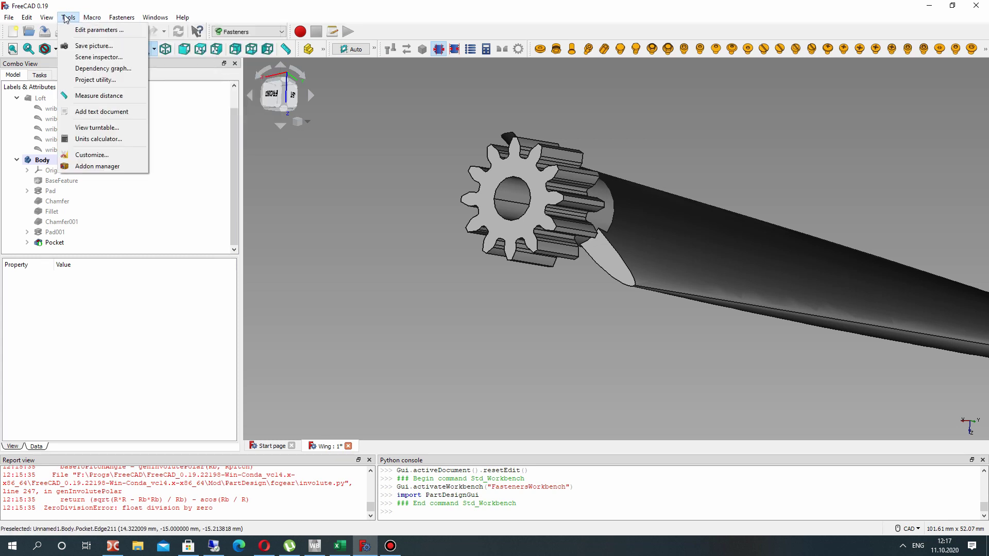
pyautogui.click(328, 115)
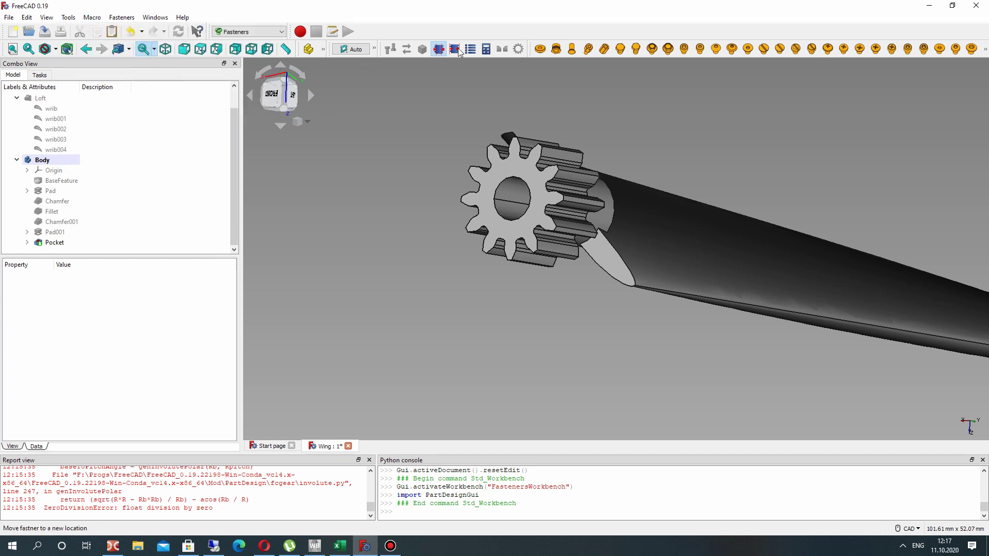
# Step: Add a threaded rod attached to the circular edge of the gear's centre bore
pyautogui.click(496, 197)
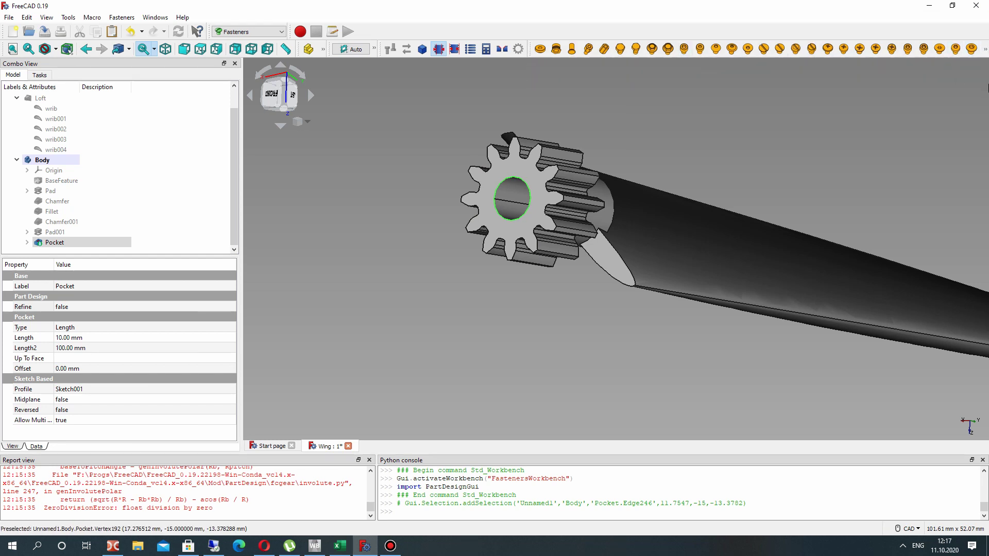
pyautogui.click(984, 49)
pyautogui.click(984, 46)
pyautogui.click(984, 50)
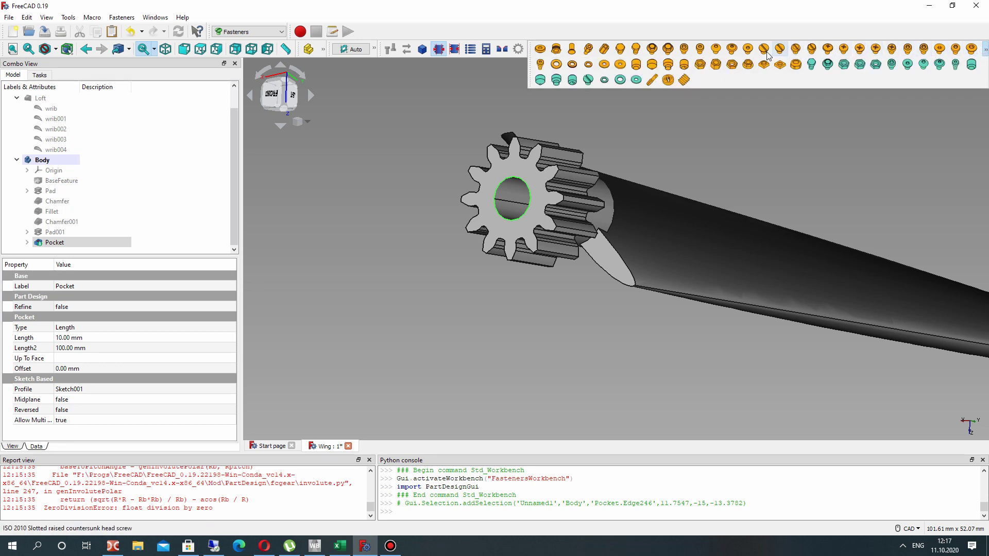
pyautogui.click(686, 81)
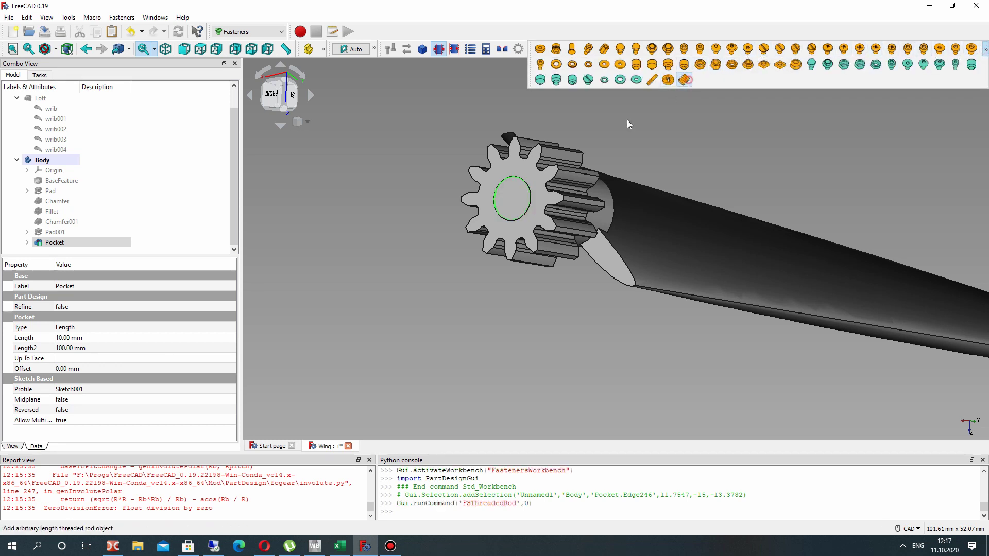
# Step: Set the threaded rod's thread property to true
pyautogui.click(62, 251)
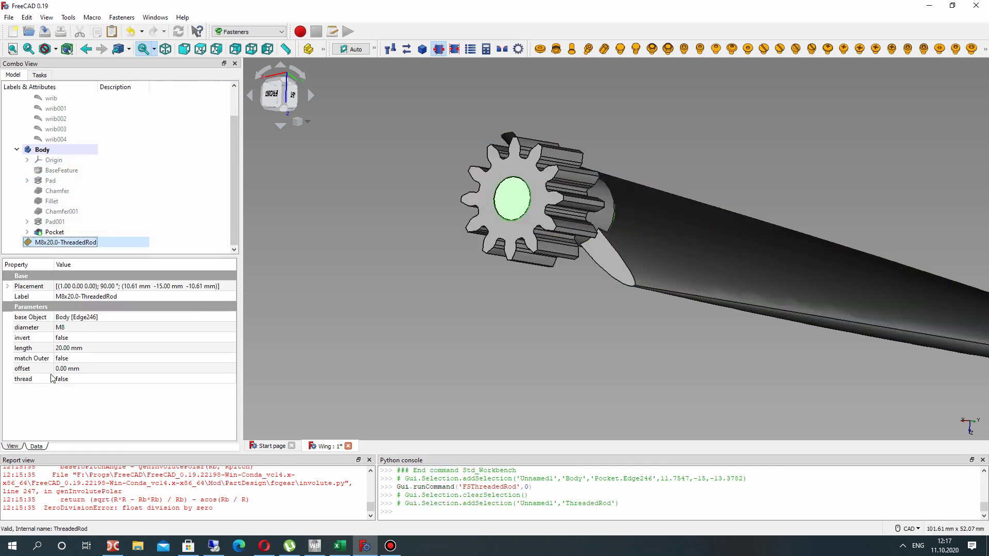
pyautogui.click(57, 380)
pyautogui.click(57, 379)
pyautogui.click(59, 394)
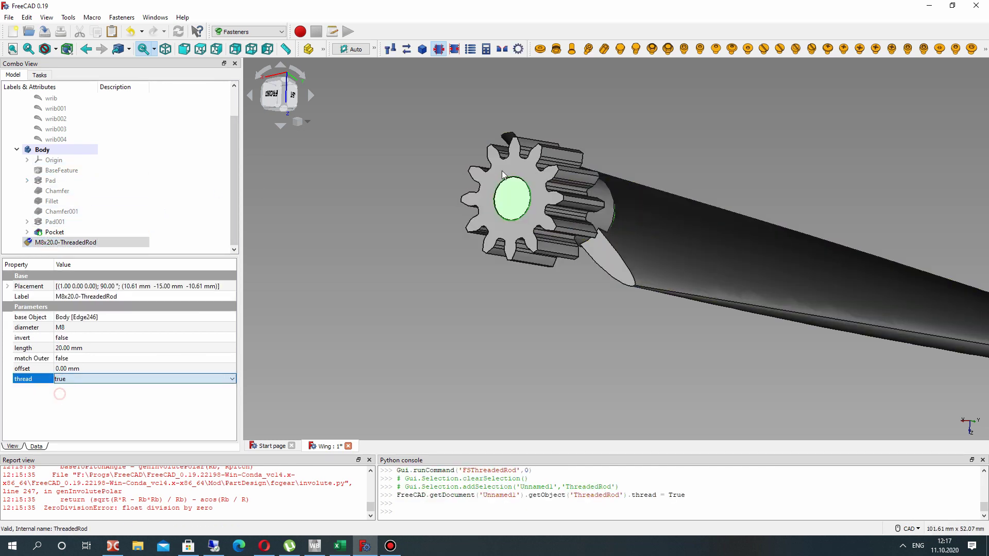
pyautogui.scroll(2, 472, 120)
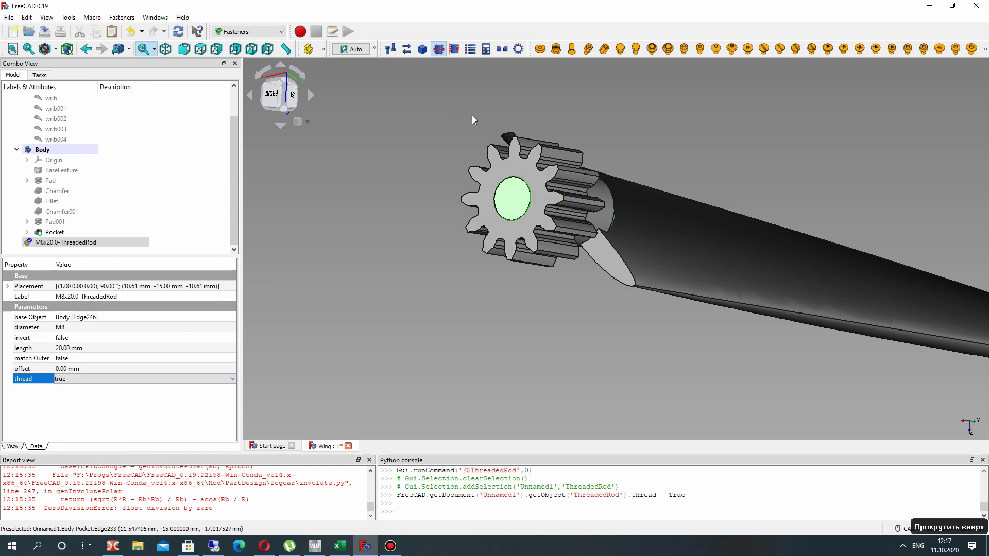
# Step: Toggle the body's visibility to inspect the threaded rod inside the gear bore
pyautogui.click(65, 242)
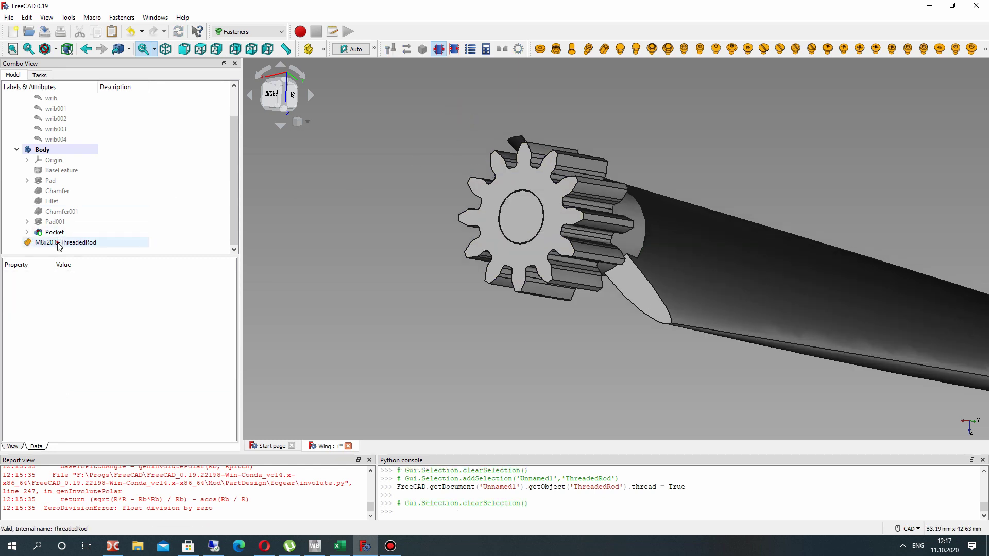
pyautogui.click(53, 150)
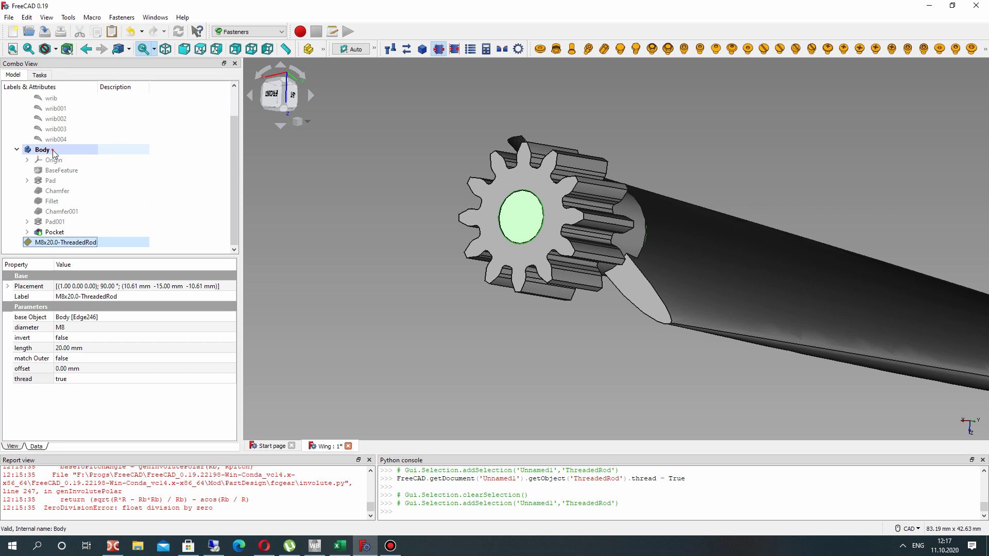
pyautogui.press('space')
pyautogui.moveTo(521, 221); pyautogui.dragTo(522, 198, button='middle')
pyautogui.press('space')
pyautogui.press('space')
pyautogui.press('space')
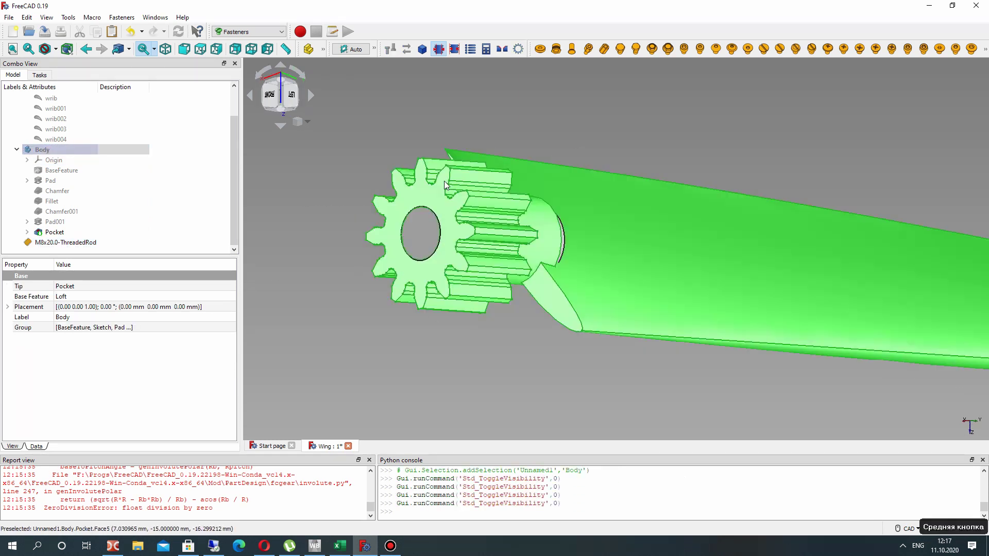
# Step: Set the threaded rod's length to 10 mm
pyautogui.click(65, 242)
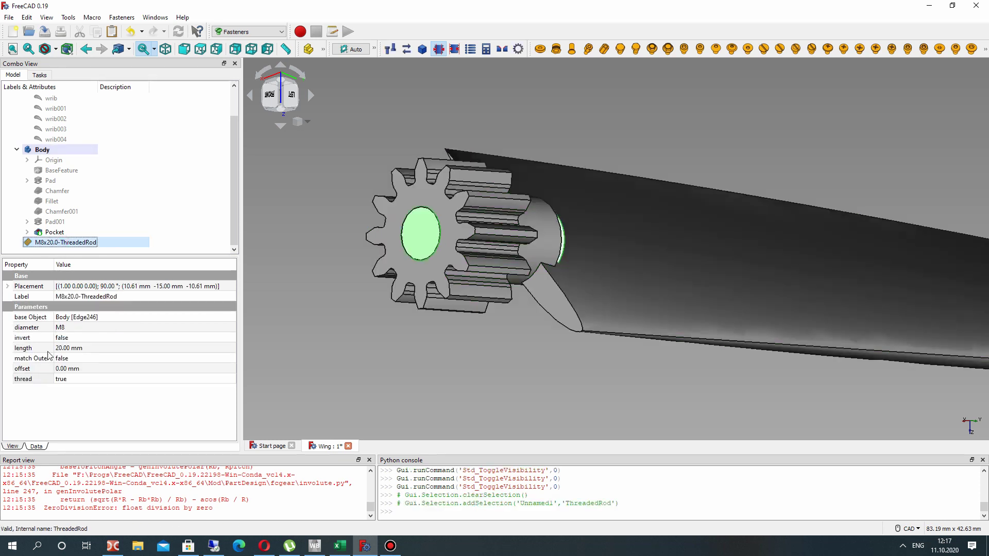
pyautogui.click(67, 348)
pyautogui.write('10')
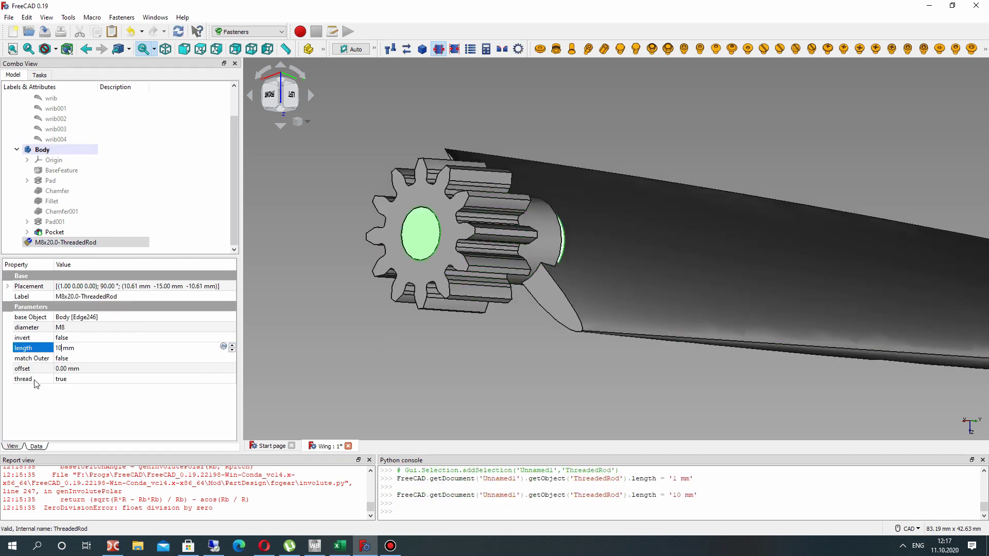
# Step: Toggle the body's visibility to inspect the 10 mm threaded rod on its own
pyautogui.click(44, 150)
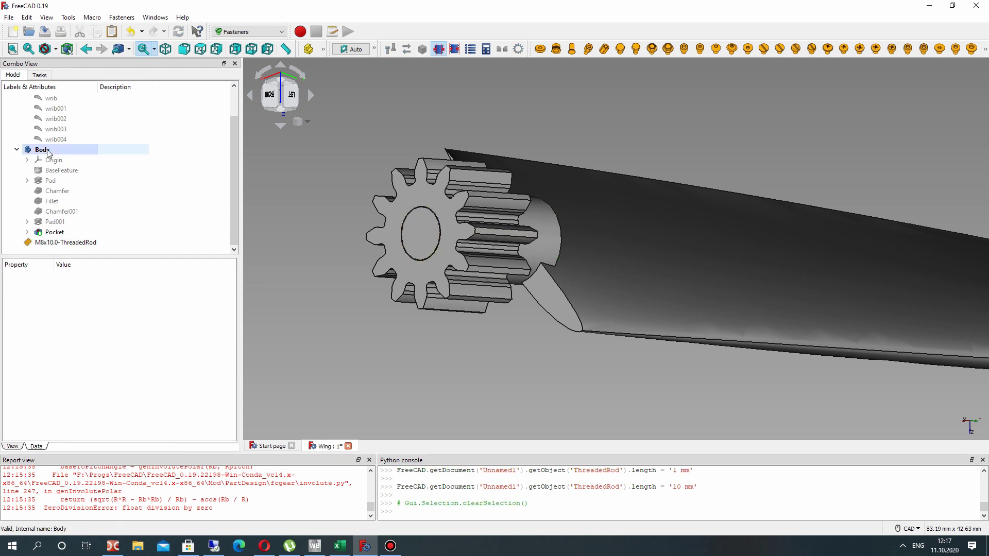
pyautogui.press('space')
pyautogui.press('space')
pyautogui.press('space')
pyautogui.press('space')
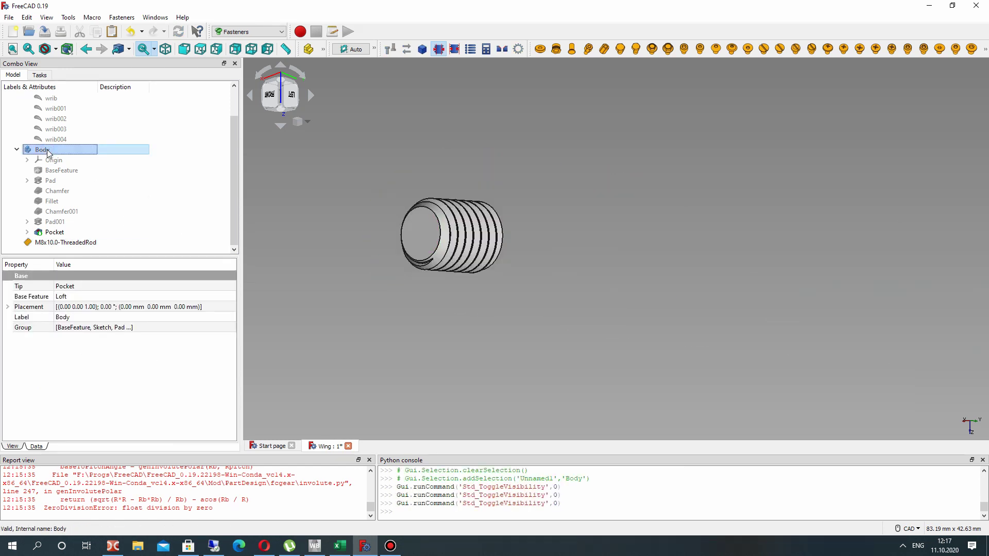
# Step: Set the M8 threaded rod's length to 11 mm and its offset to 1 mm
pyautogui.click(54, 232)
pyautogui.click(65, 242)
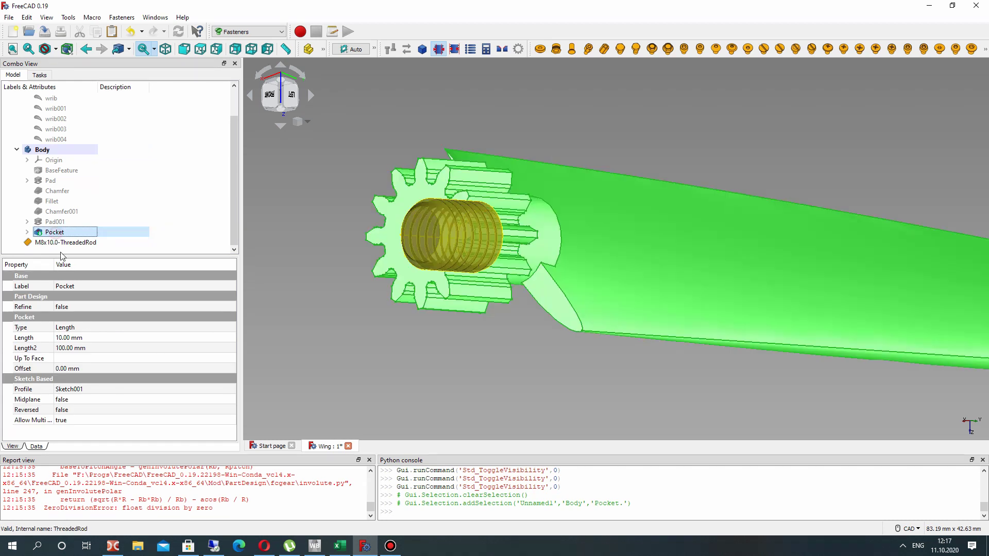
pyautogui.click(67, 348)
pyautogui.write('11')
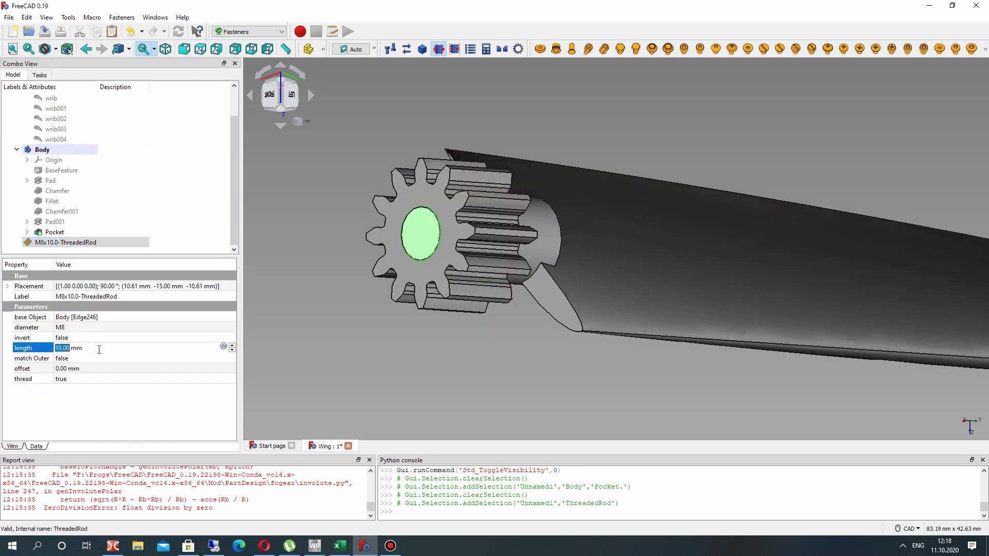
pyautogui.click(78, 369)
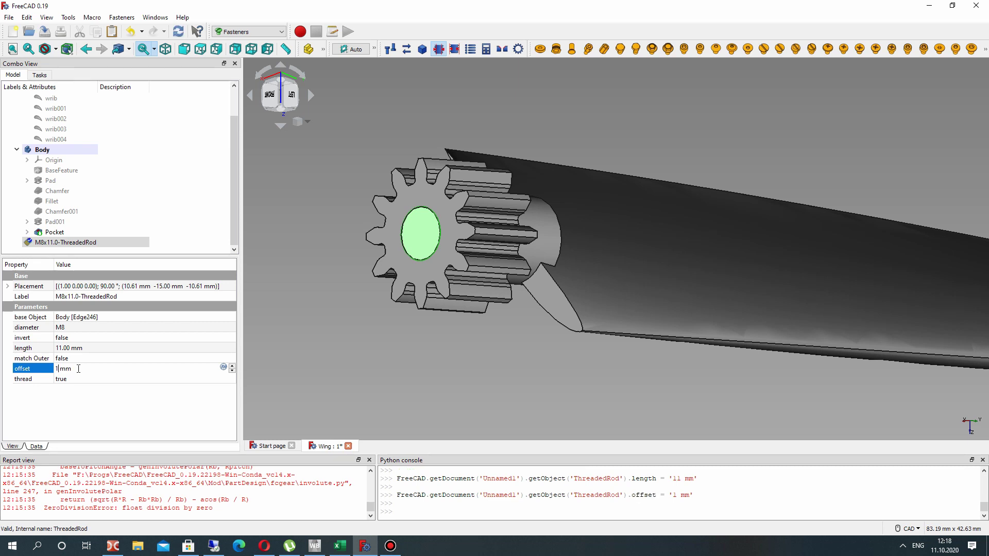
pyautogui.click(330, 352)
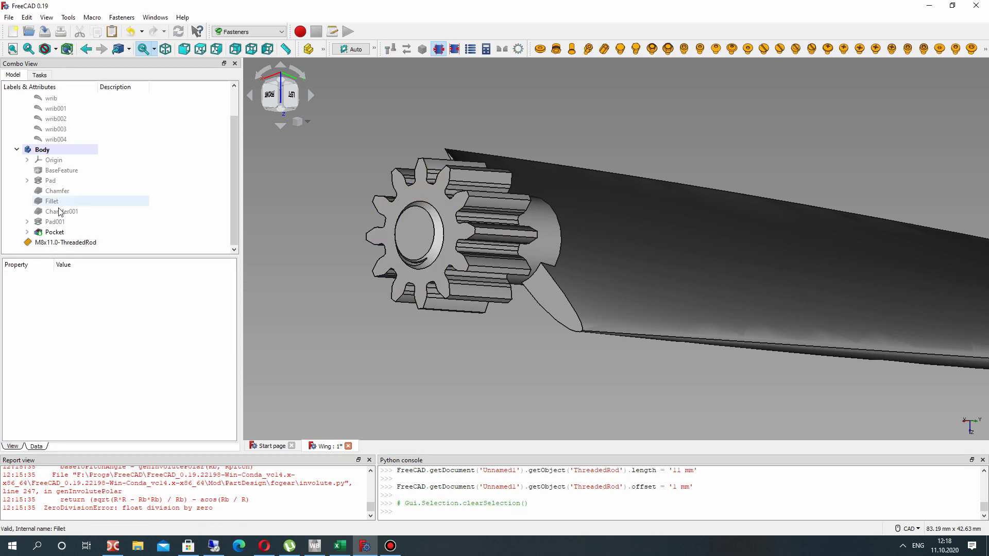
# Step: Set the threaded rod's offset to 0.5 mm
pyautogui.click(75, 243)
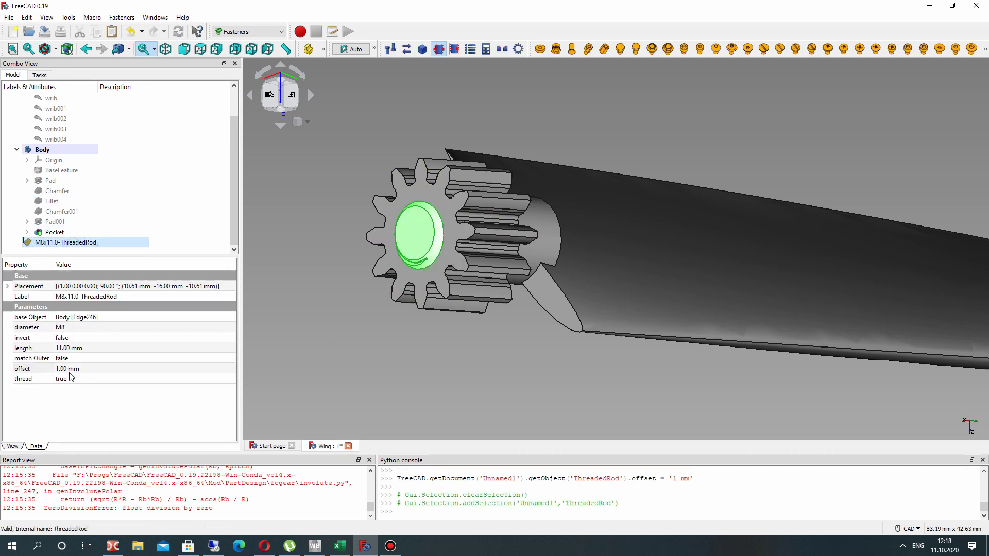
pyautogui.click(69, 370)
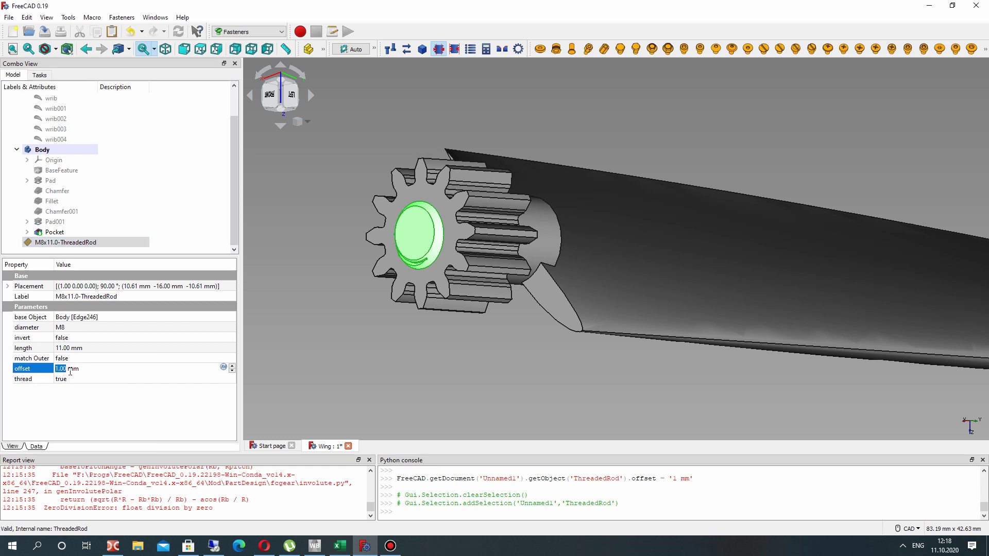
pyautogui.write('0.5')
pyautogui.press('Return')
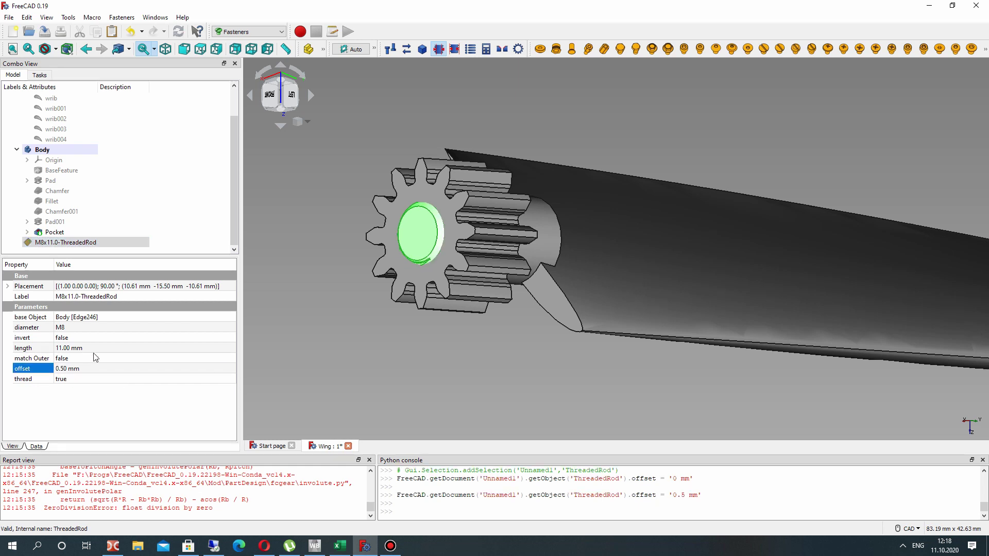
# Step: Subtract the M8 threaded rod from the wing body with a Part workbench Boolean Cut
pyautogui.click(58, 152)
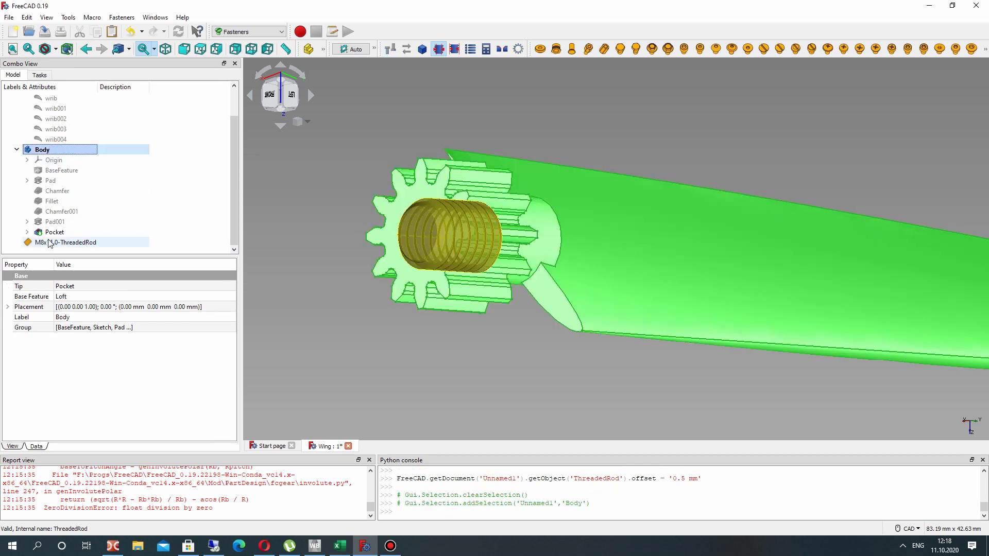
pyautogui.click(17, 150)
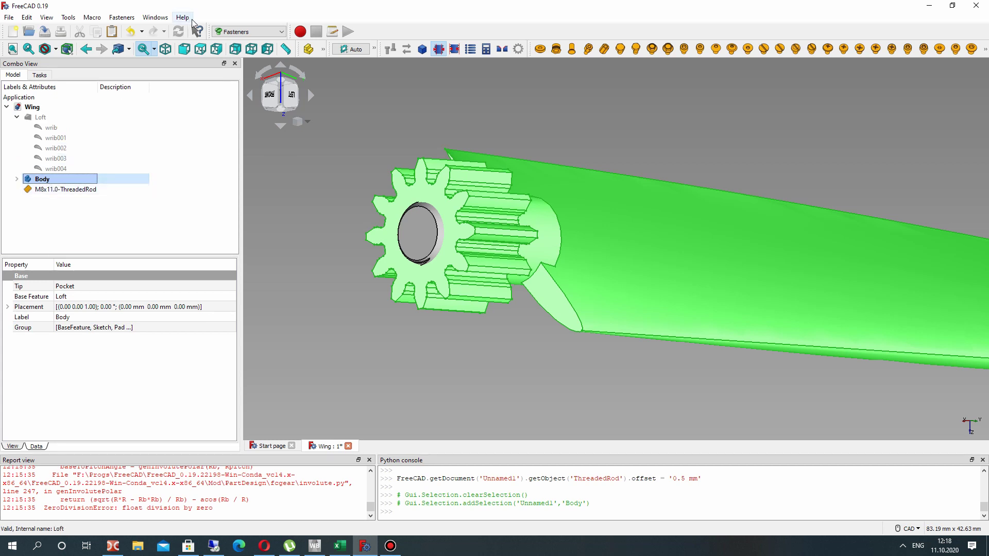
pyautogui.click(231, 32)
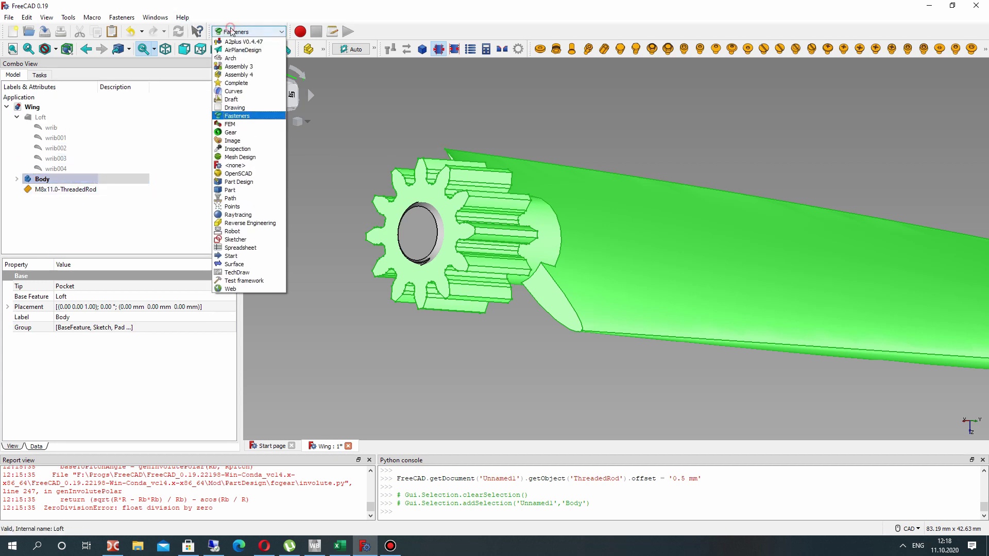
pyautogui.click(230, 190)
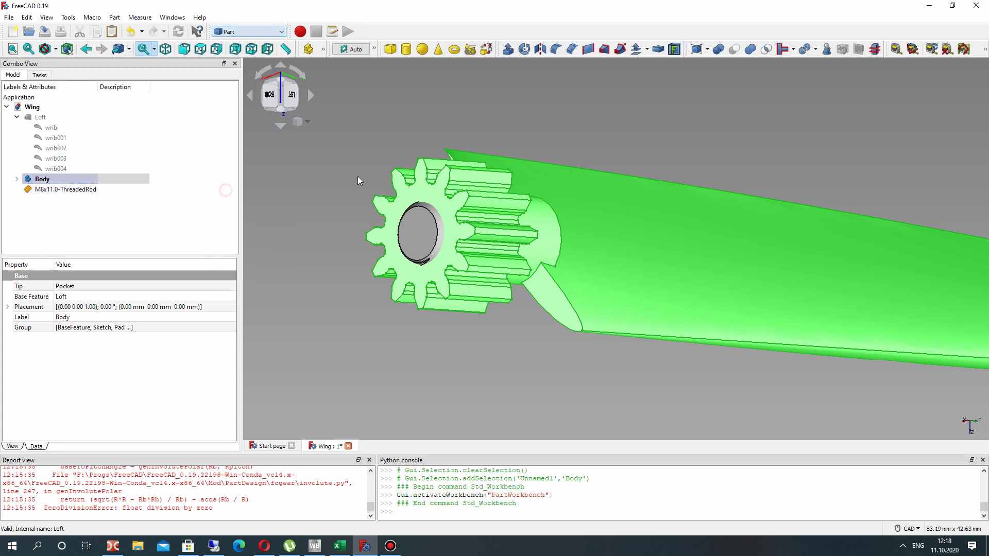
pyautogui.keyDown('ctrl'); pyautogui.click(62, 189); pyautogui.keyUp('ctrl')
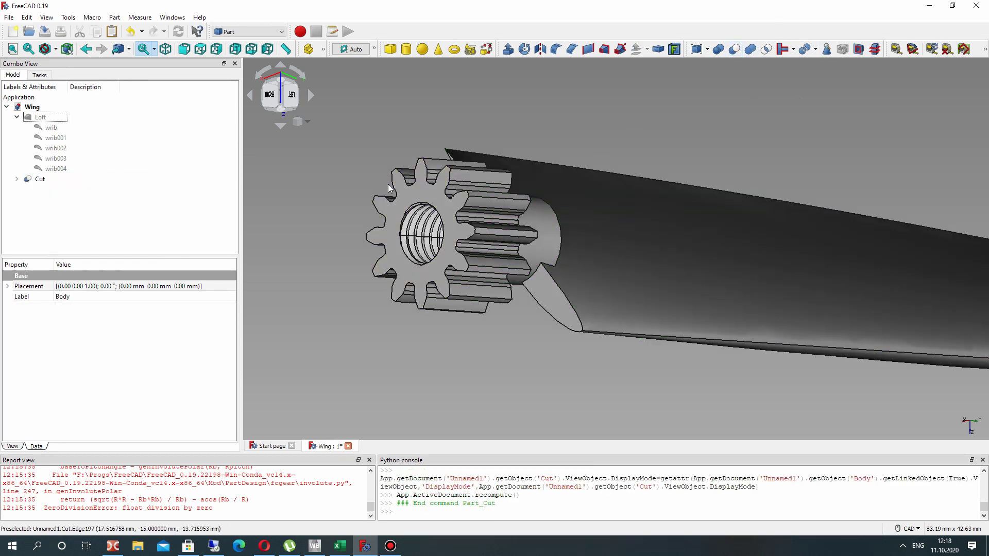
# Step: Examine the threaded bore in the gear up close and the complete wing from several angles
pyautogui.moveTo(408, 178); pyautogui.dragTo(524, 280, button='middle')
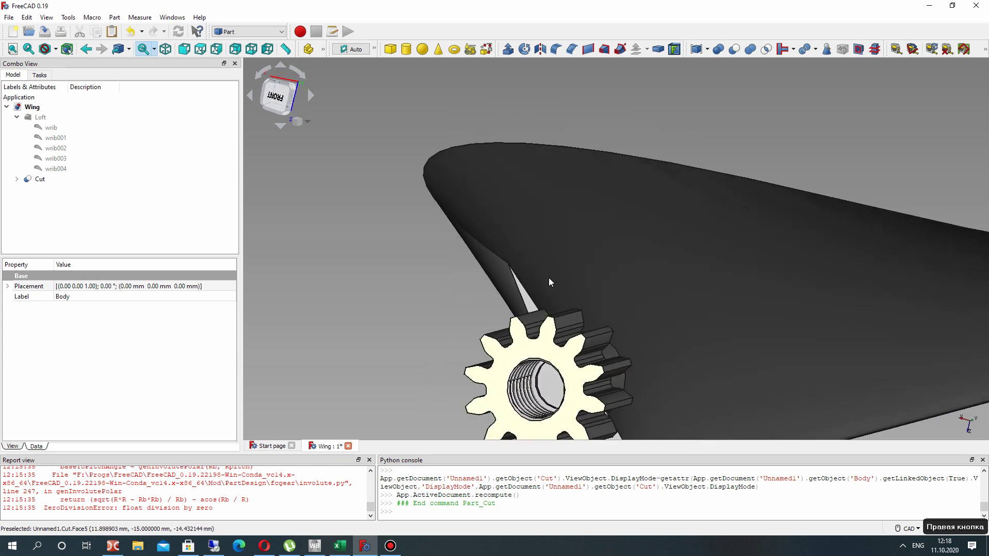
pyautogui.scroll(3, 524, 398)
pyautogui.scroll(4, 525, 399)
pyautogui.scroll(-6, 528, 347)
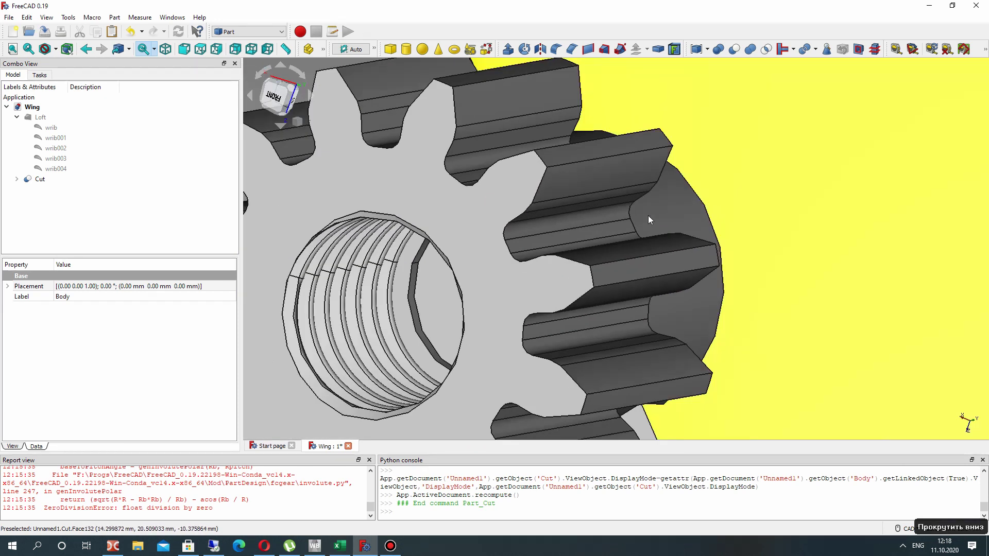
pyautogui.scroll(-5, 540, 250)
pyautogui.moveTo(647, 201); pyautogui.dragTo(583, 242, button='middle')
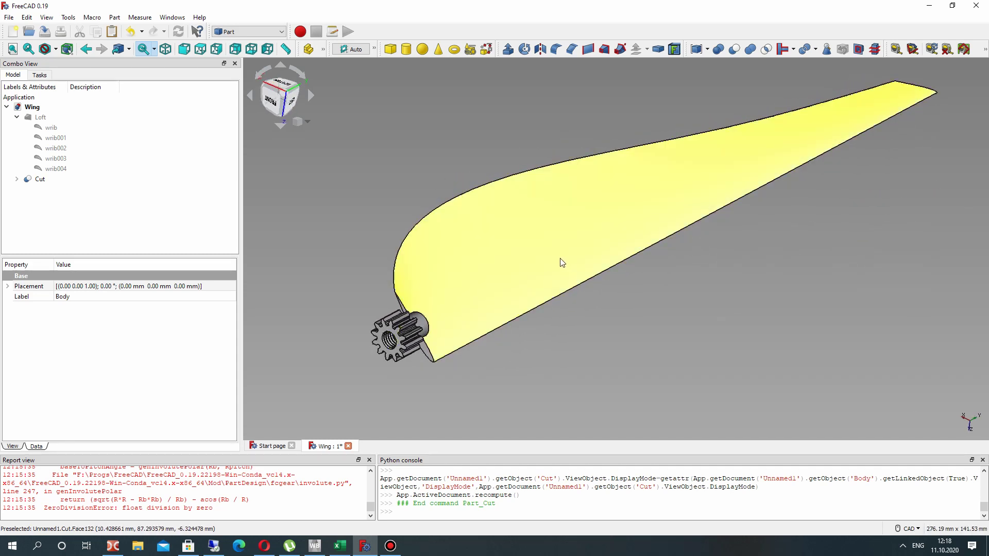
pyautogui.scroll(-1, 562, 262)
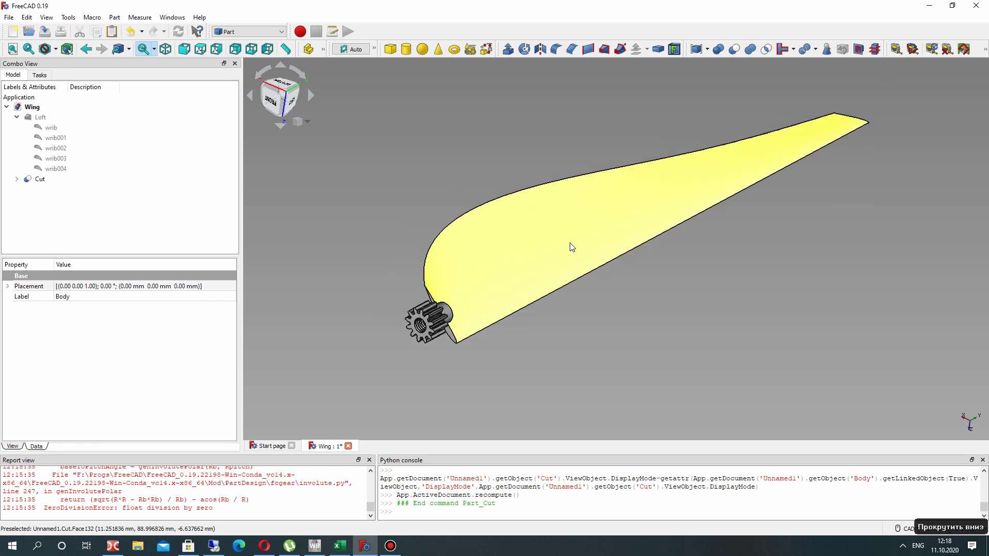
pyautogui.moveTo(572, 247)
pyautogui.mouseDown(button='right')
pyautogui.moveTo(568, 258)
pyautogui.moveTo(571, 242)
pyautogui.mouseUp(button='right')
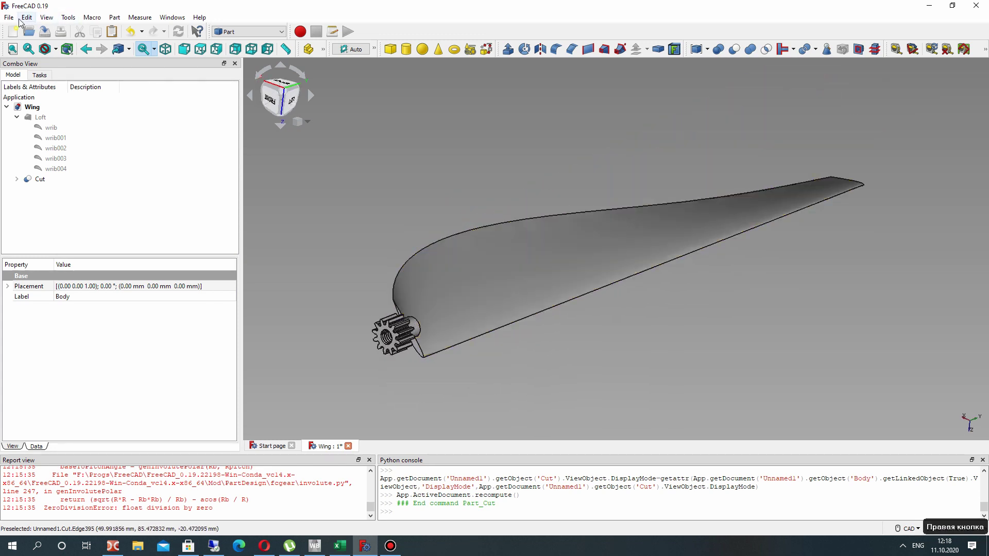
# Step: Save the document as Wing.FCStd in the WIndTurbineAssembly folder, replacing the existing file, and save it once more
pyautogui.click(9, 17)
pyautogui.click(39, 94)
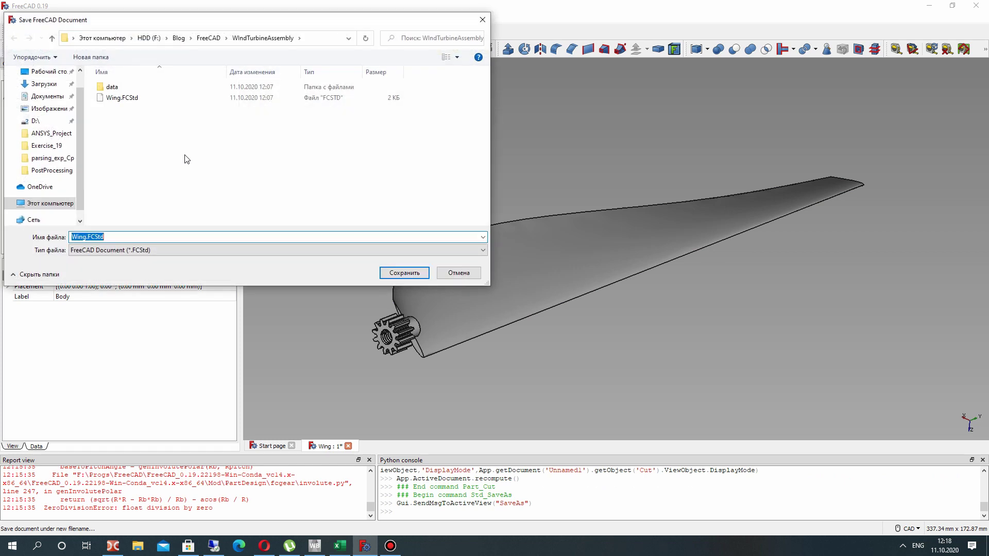
pyautogui.doubleClick(111, 99)
pyautogui.click(521, 273)
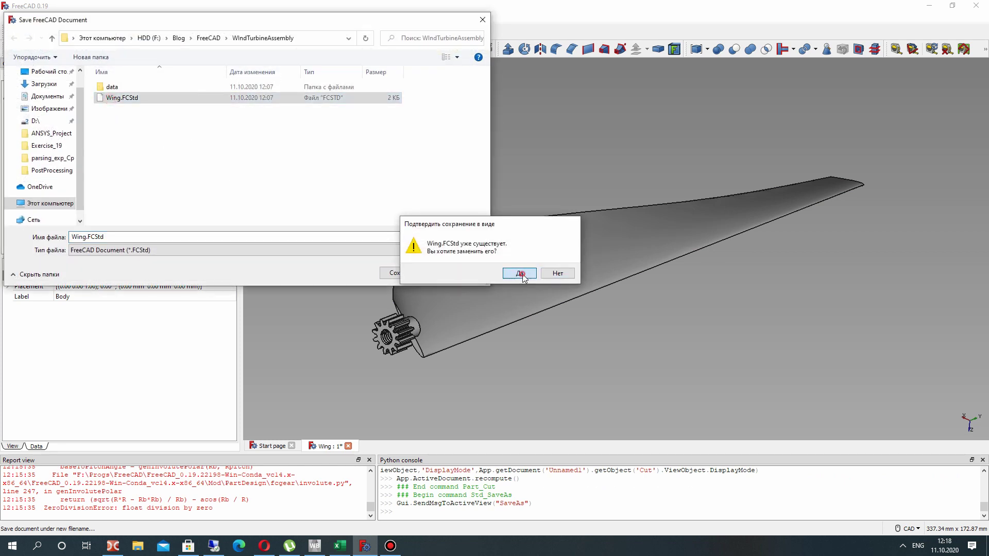
pyautogui.click(9, 17)
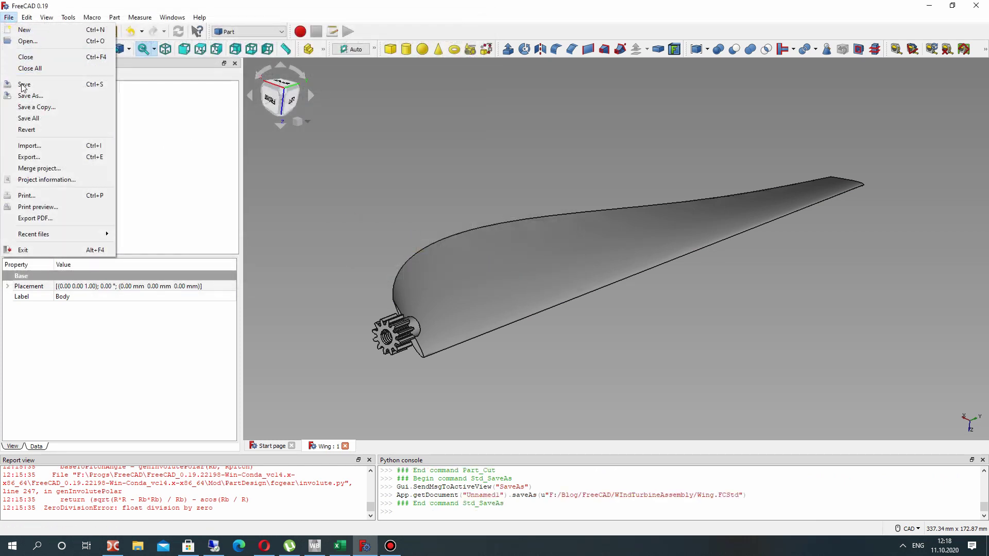
pyautogui.click(24, 86)
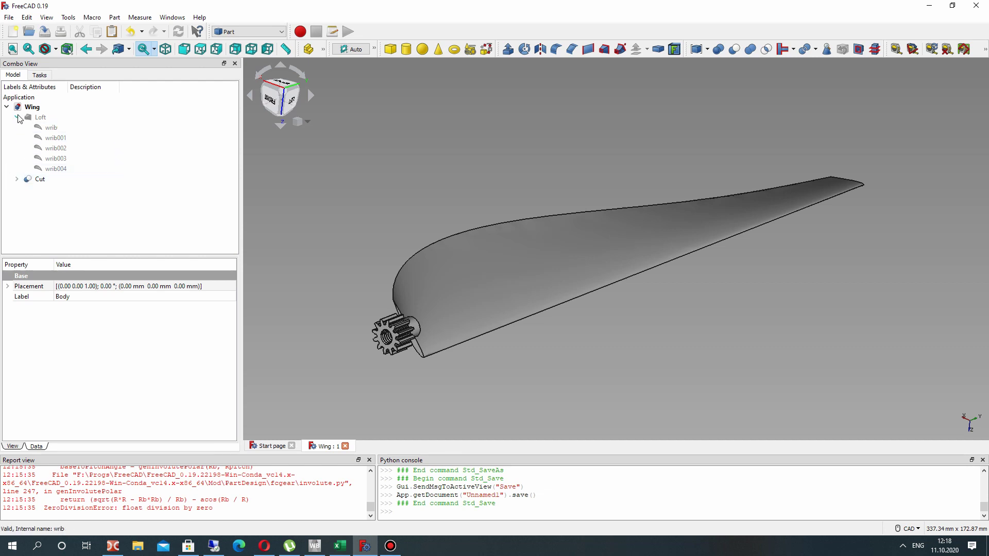